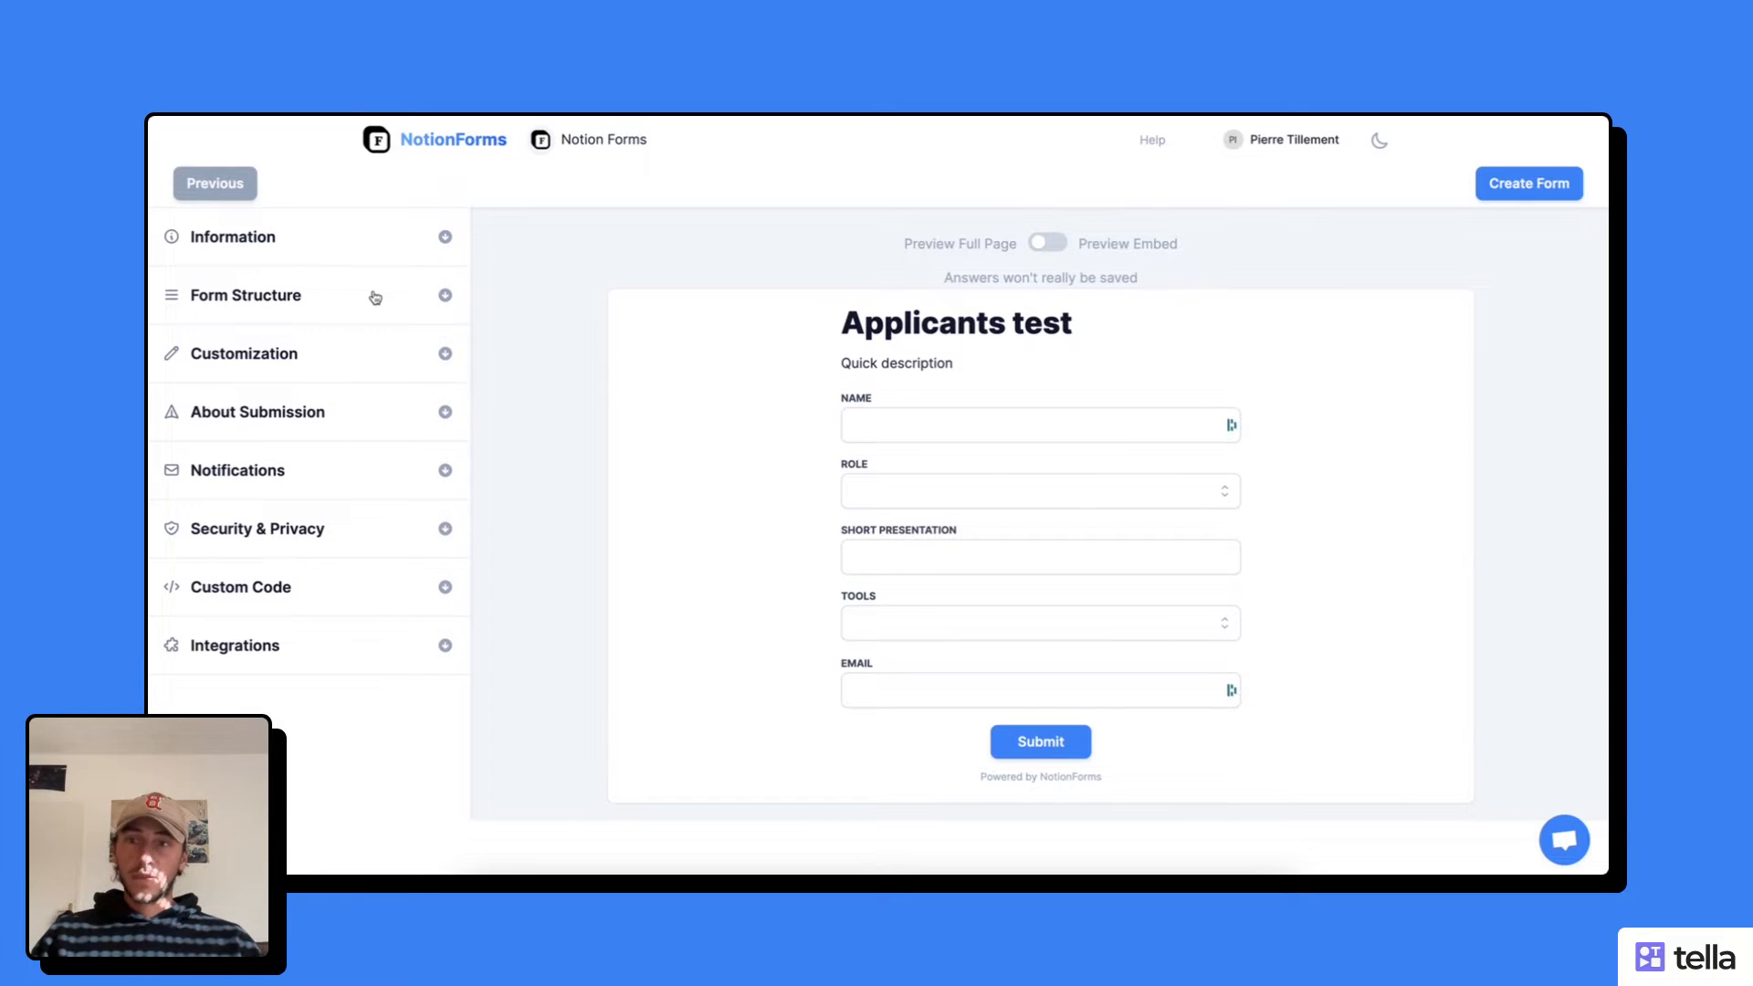
Step: In the form information, set the title to "Applicants" and the description to "Quick description of your"
left_click(445, 240)
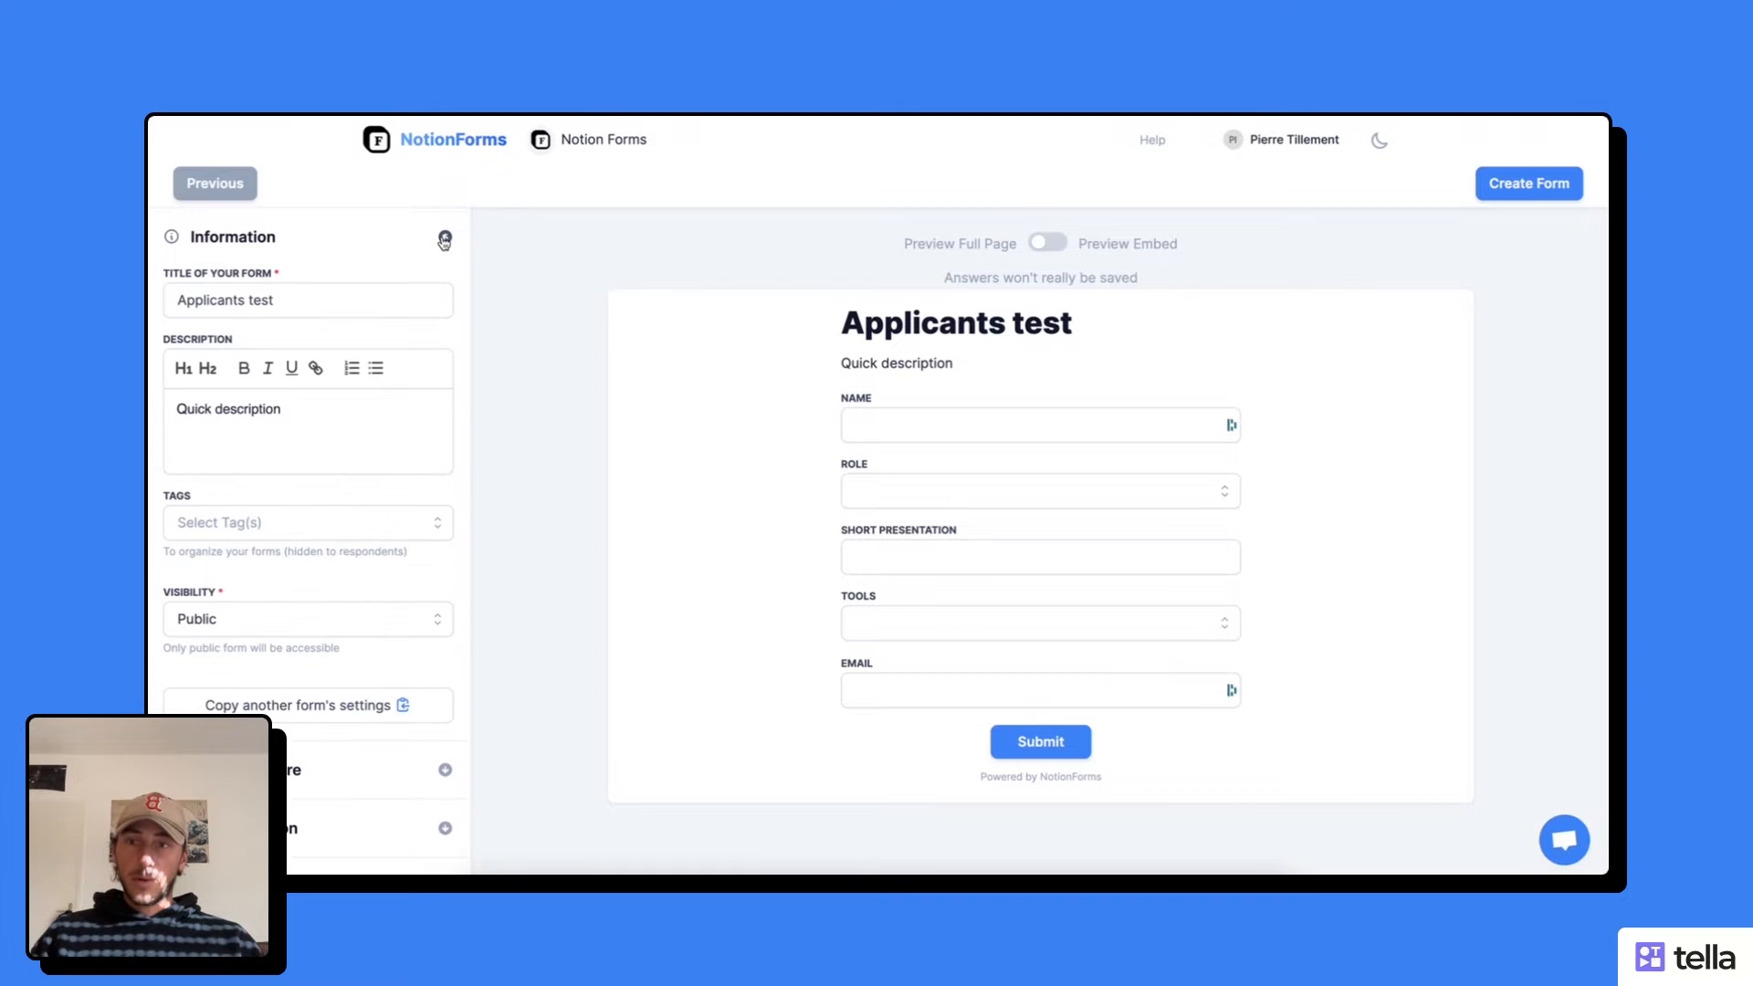
left_click(335, 301)
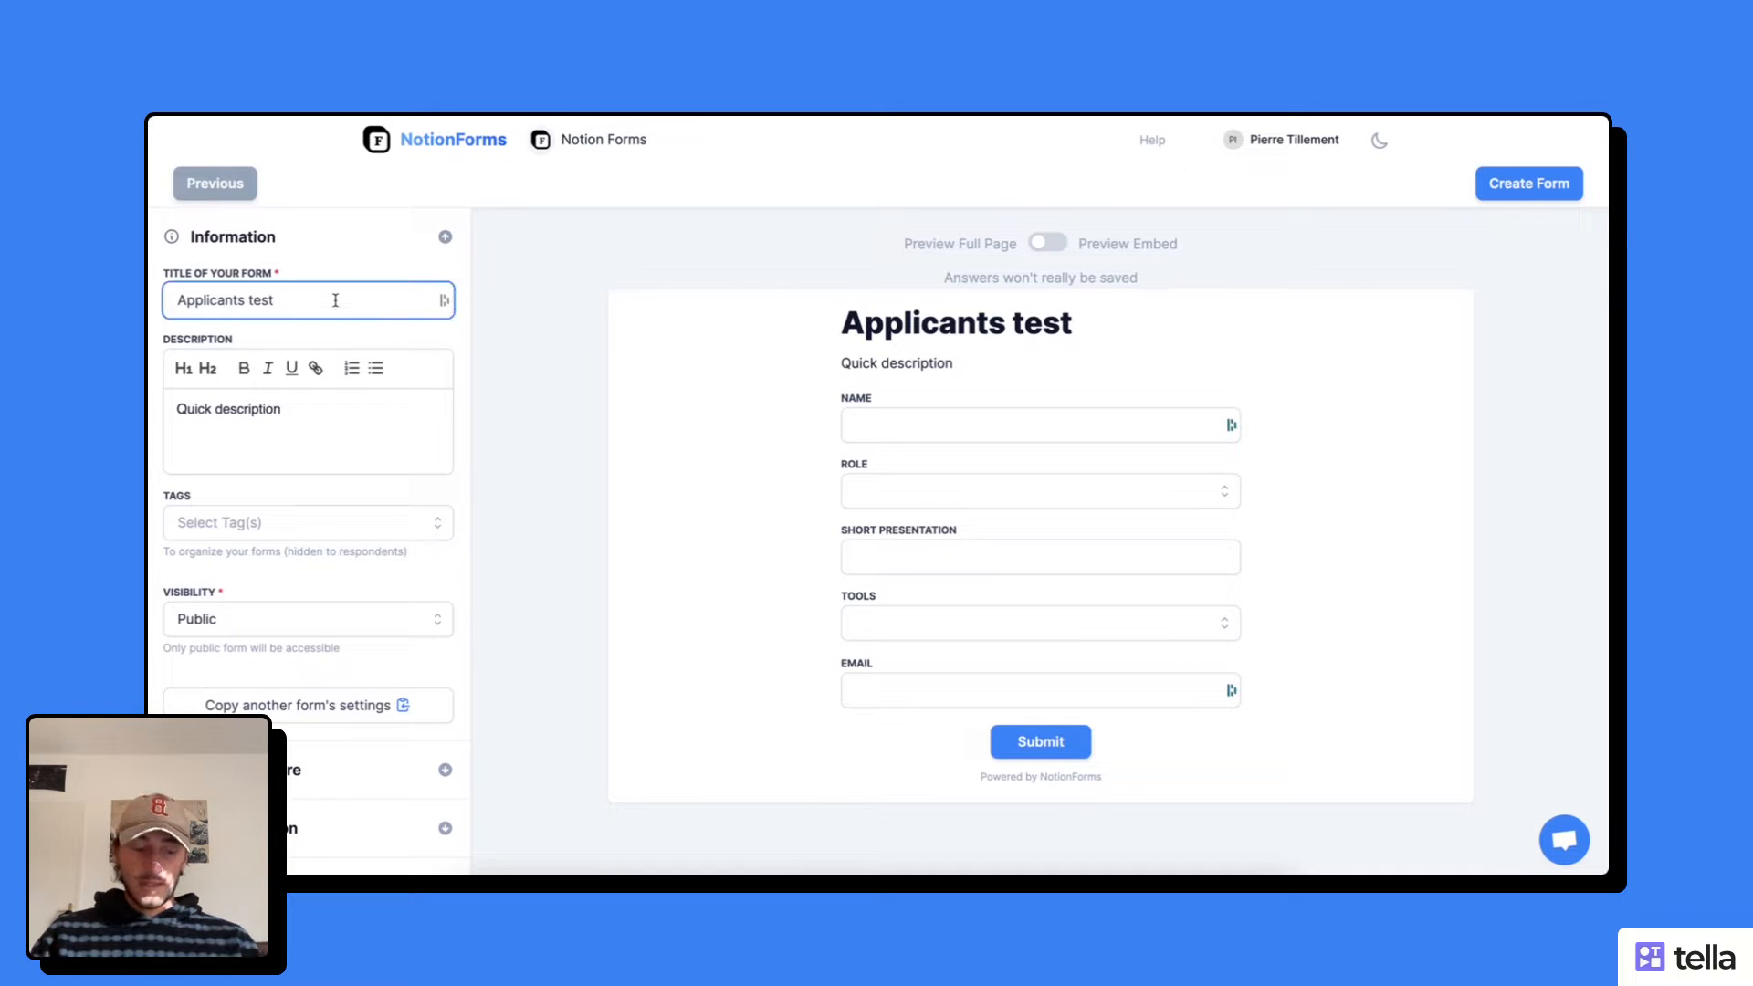
key("BackSpace")
key("BackSpace")
key("BackSpace")
key("BackSpace")
key("BackSpace")
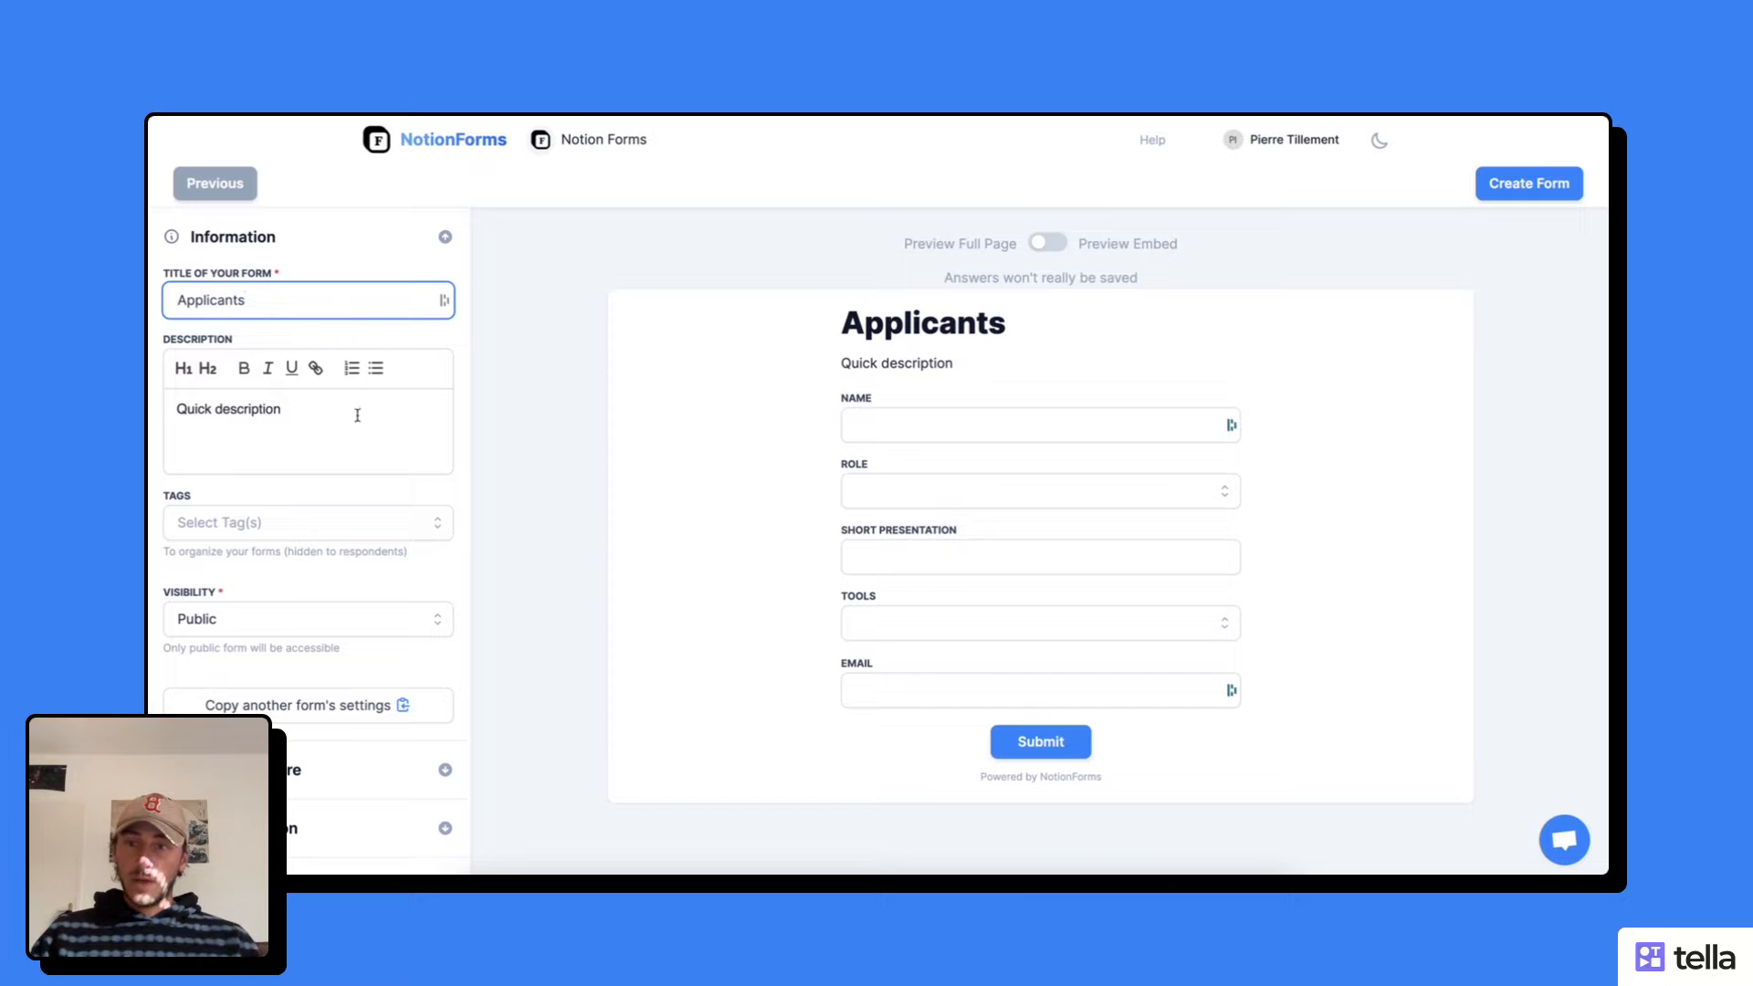
left_click(357, 416)
type("of your")
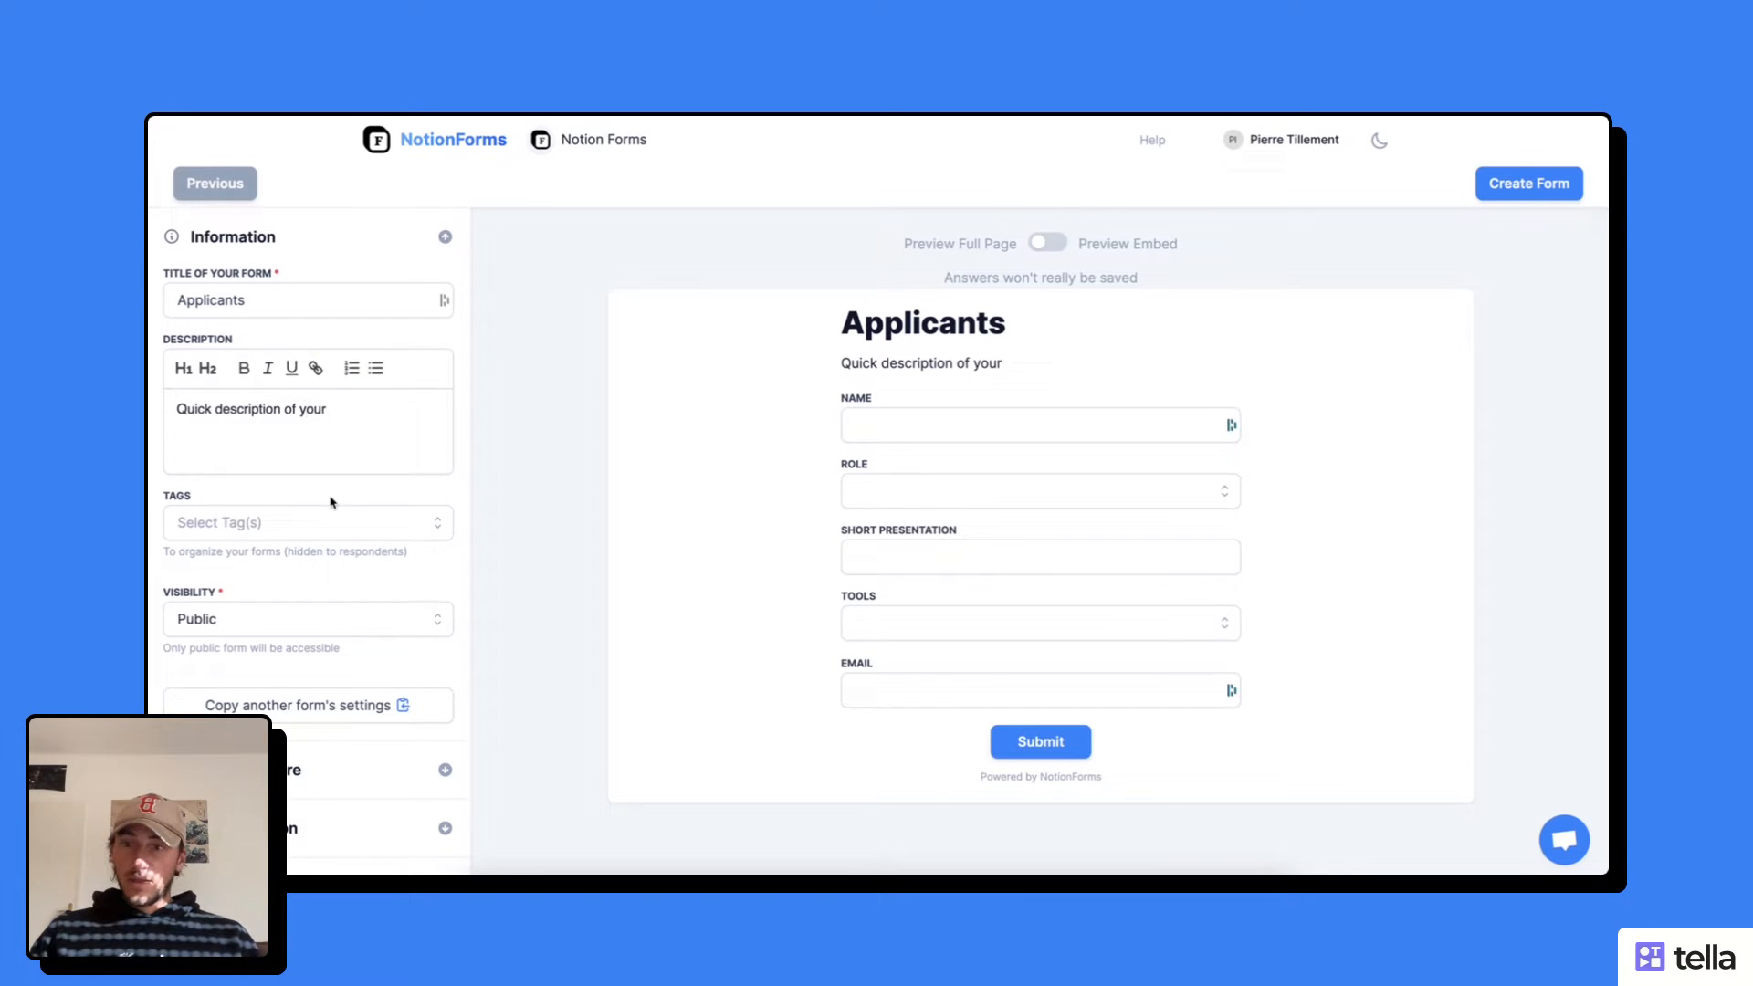
Step: View the available visibility options for the form without changing the selection
scroll(330, 500, "down", 1)
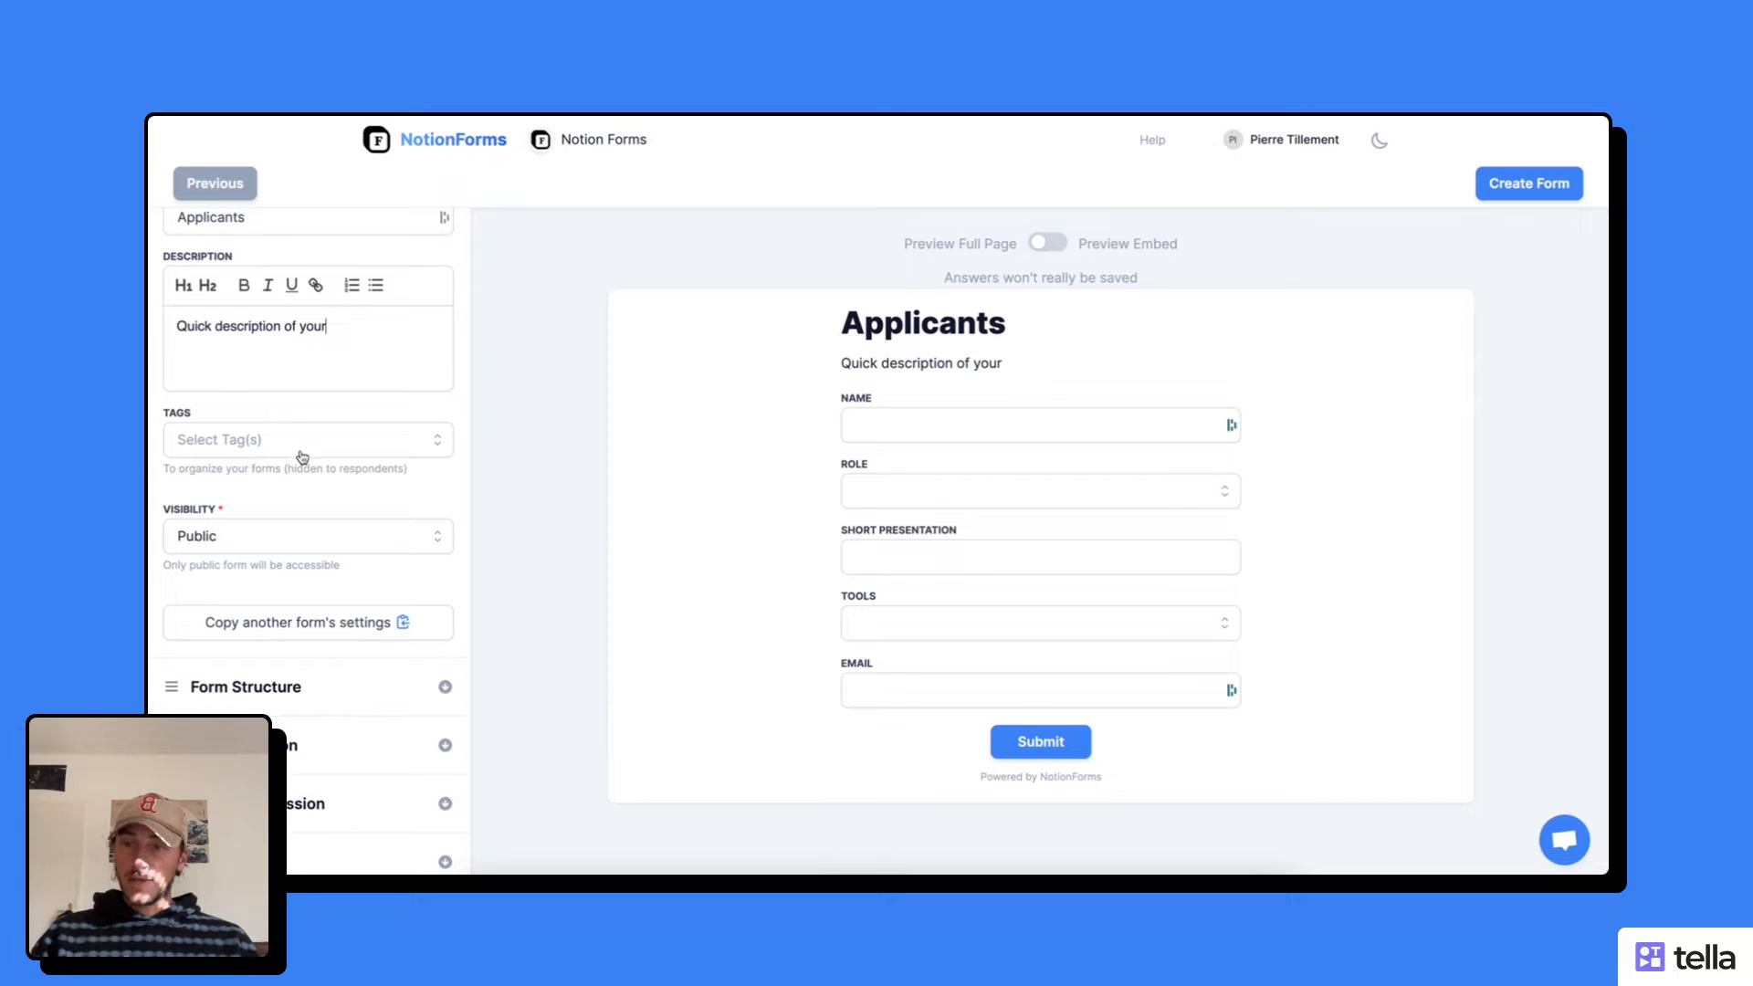
left_click(278, 544)
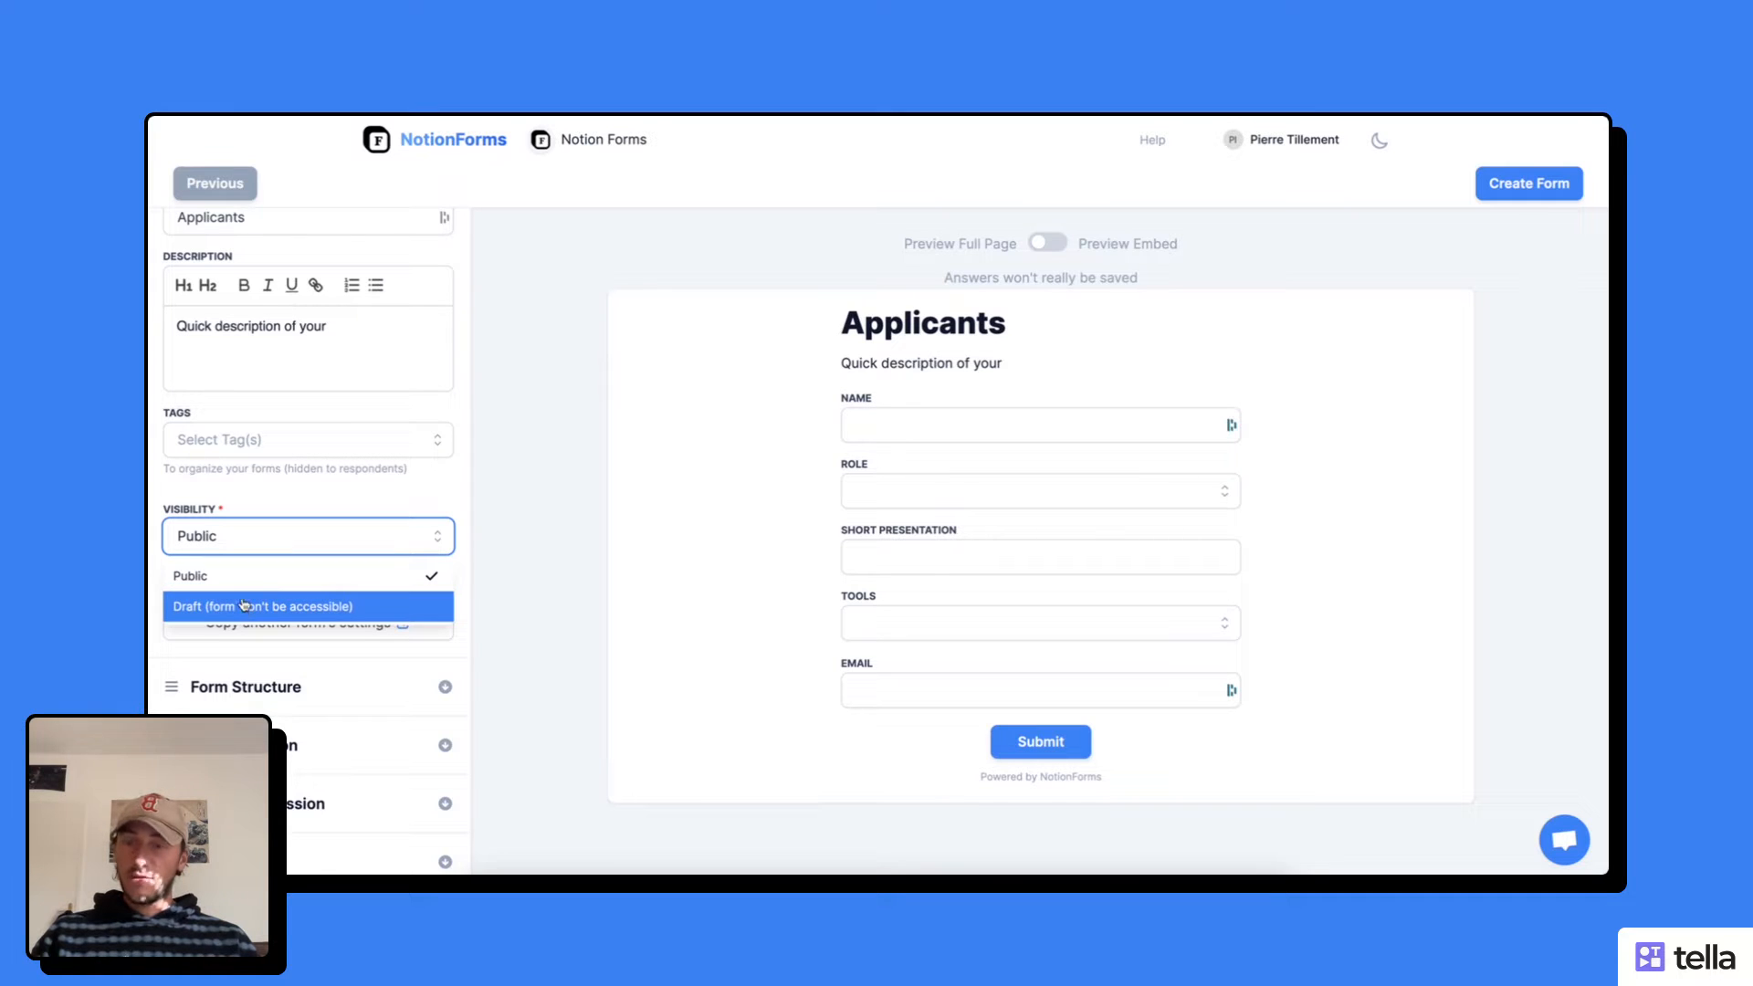
left_click(299, 502)
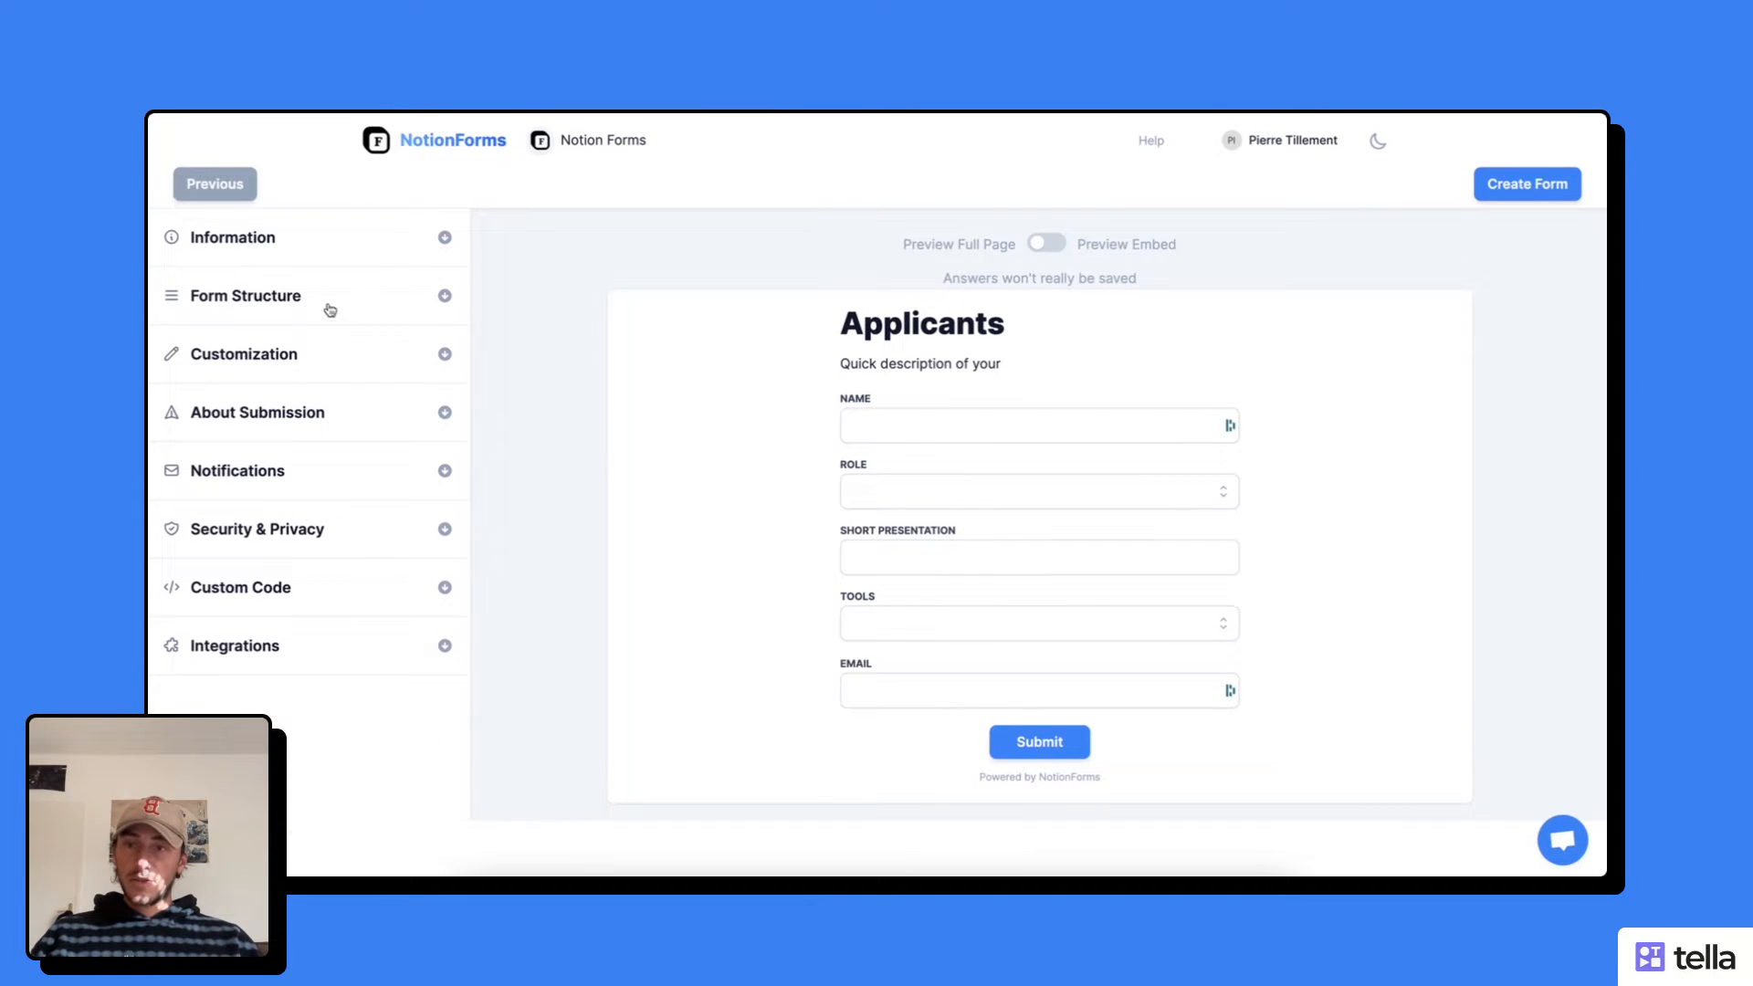
Step: Move the Email field above Tools in the form structure, and hide and unhide the Name field
left_click(445, 298)
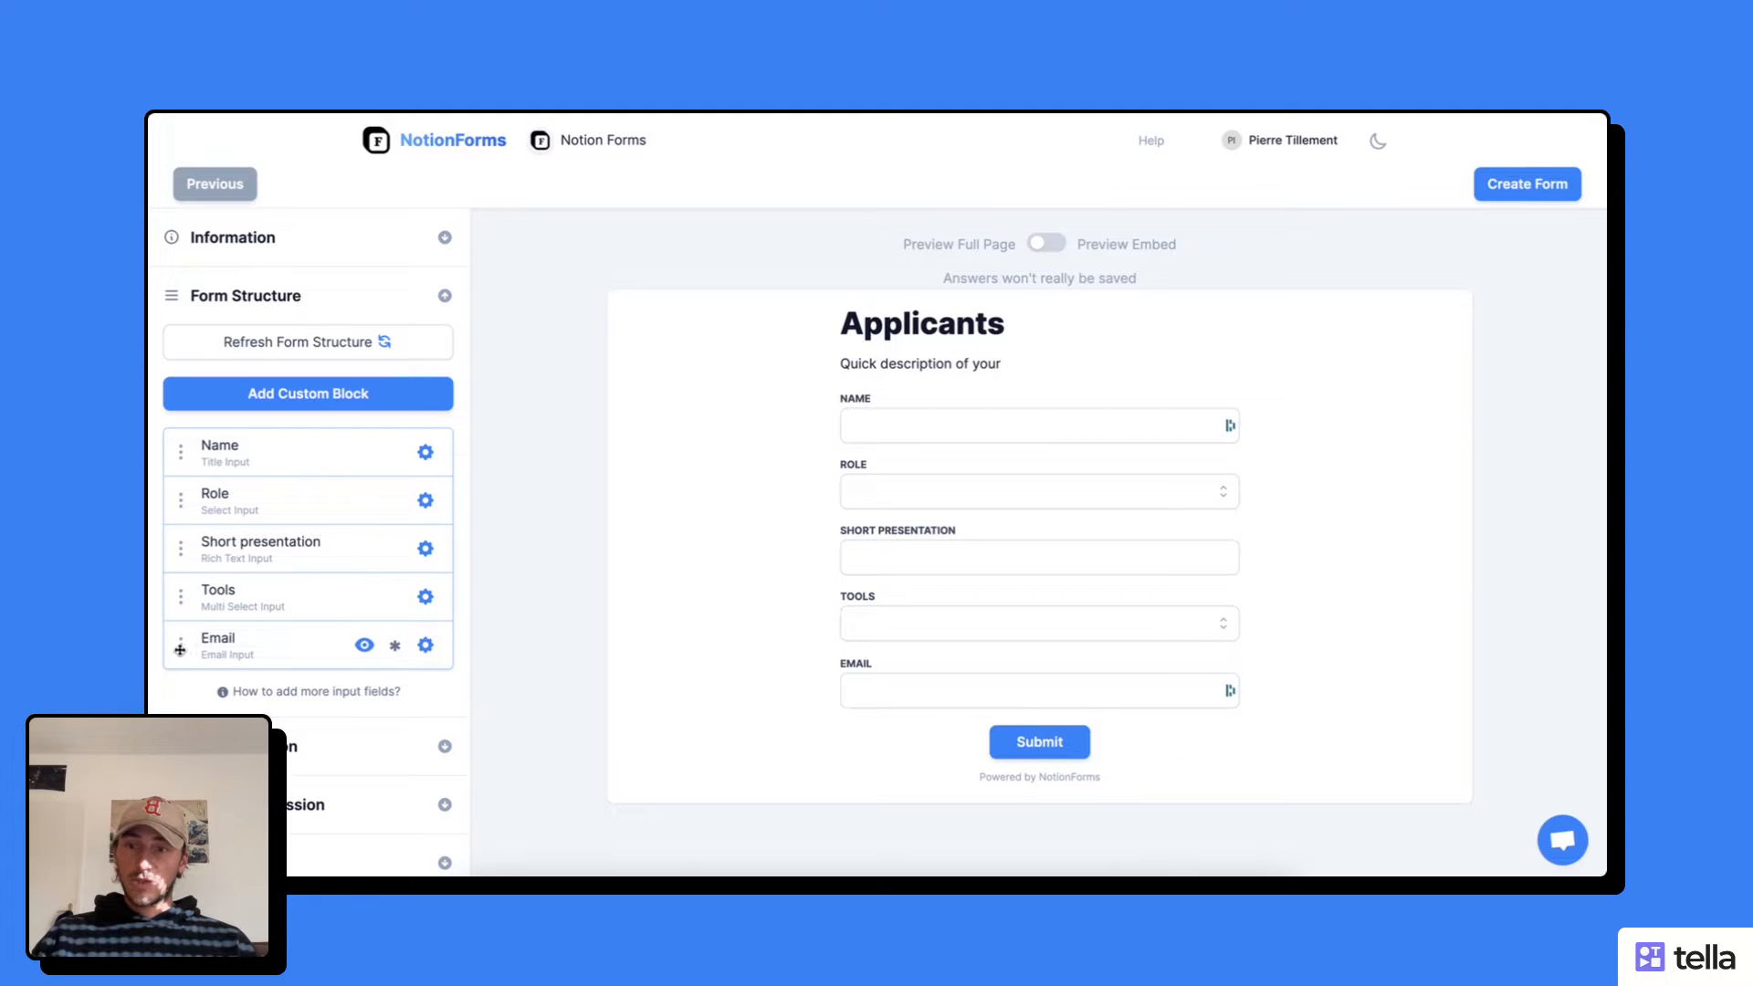
left_click_drag(179, 649, 180, 592)
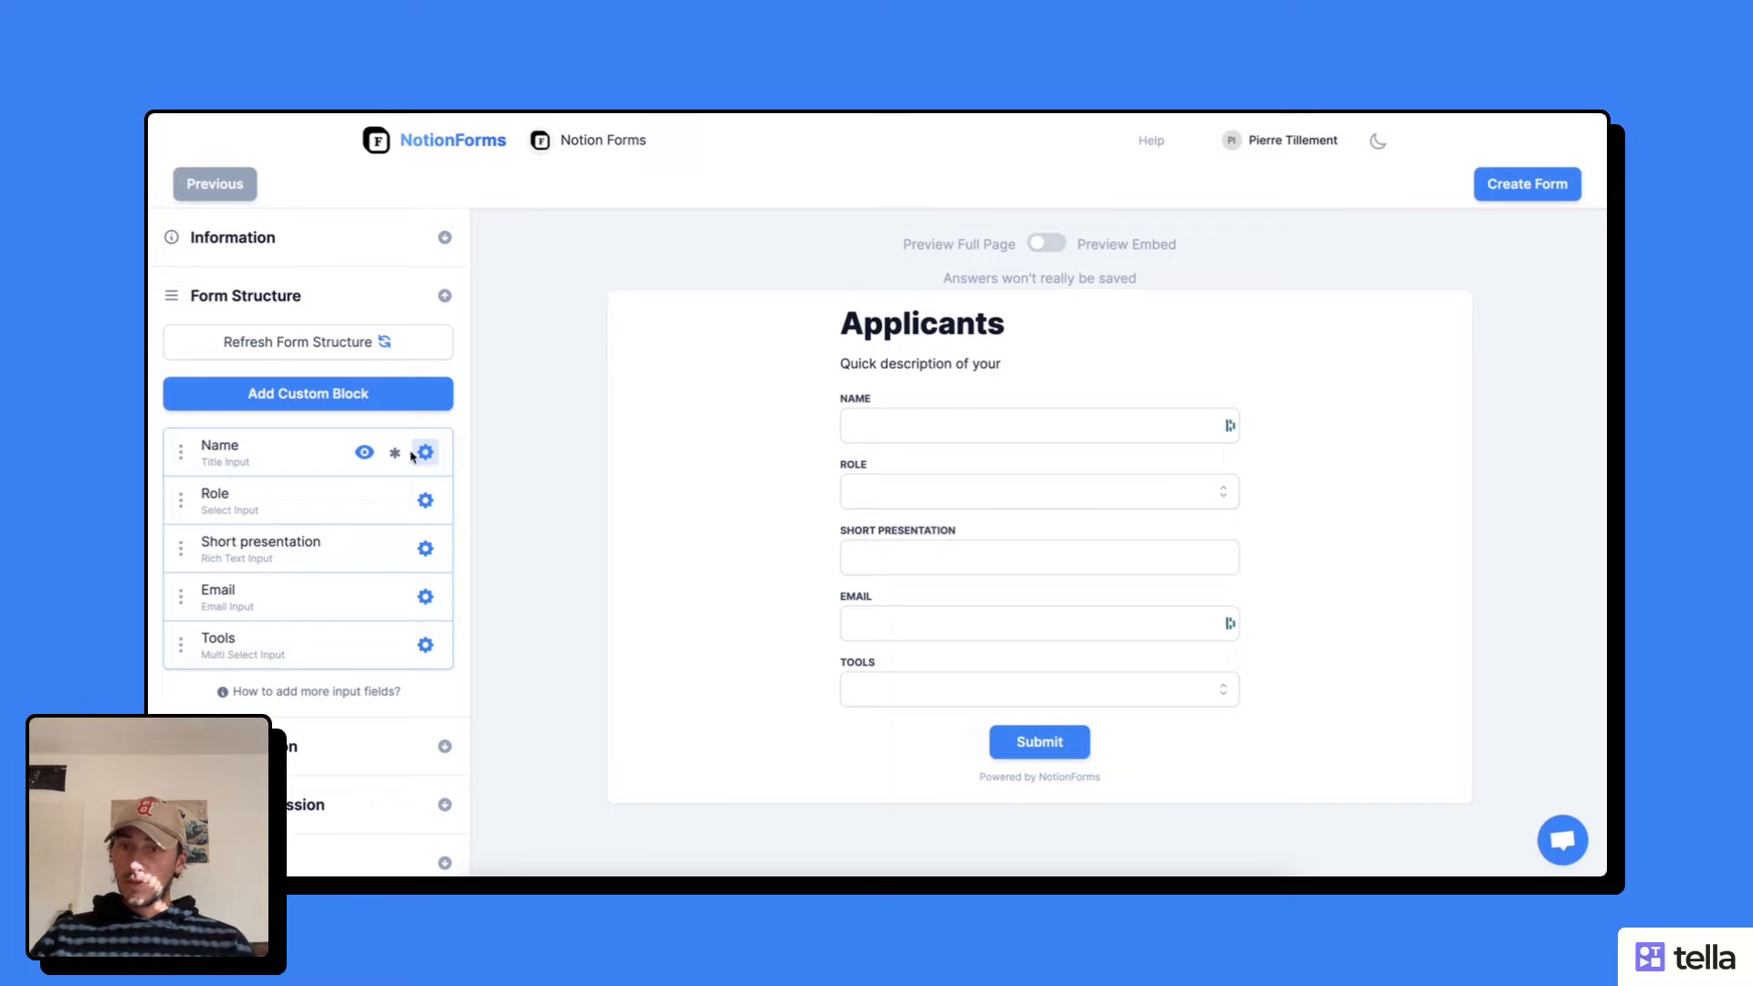
left_click(366, 453)
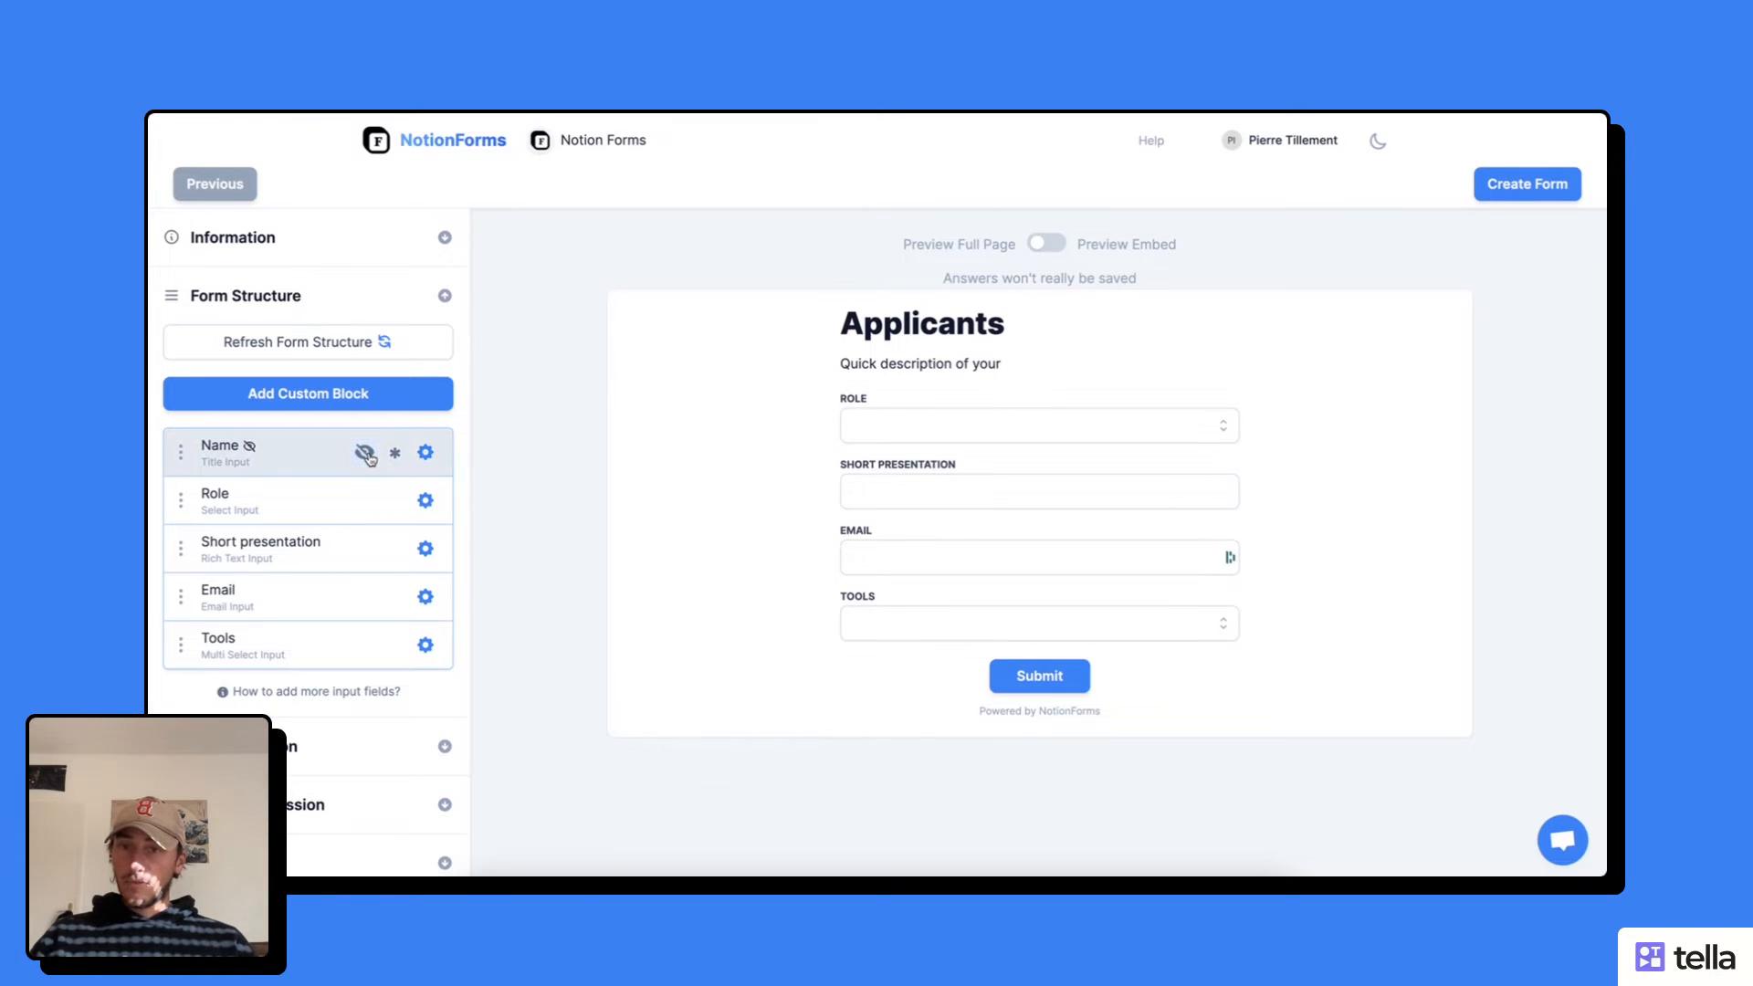
left_click(365, 454)
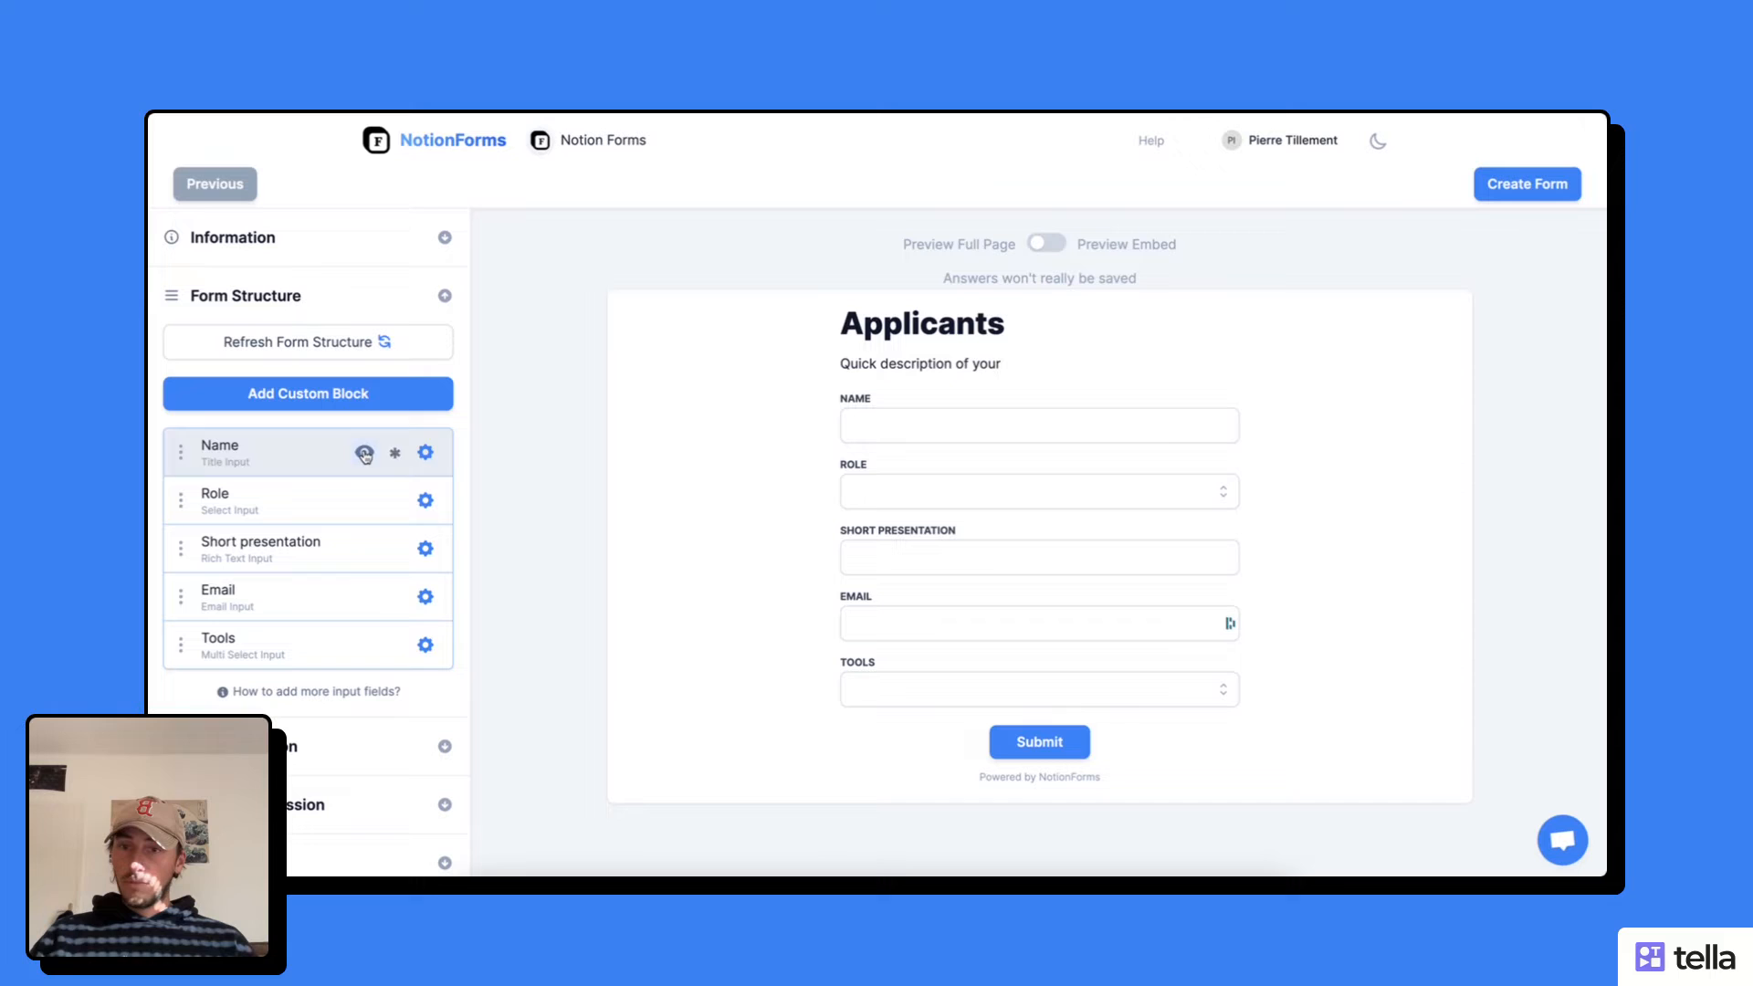
Step: Rename the Name field to "What is your name?" in its configuration and review its remaining options
left_click(427, 454)
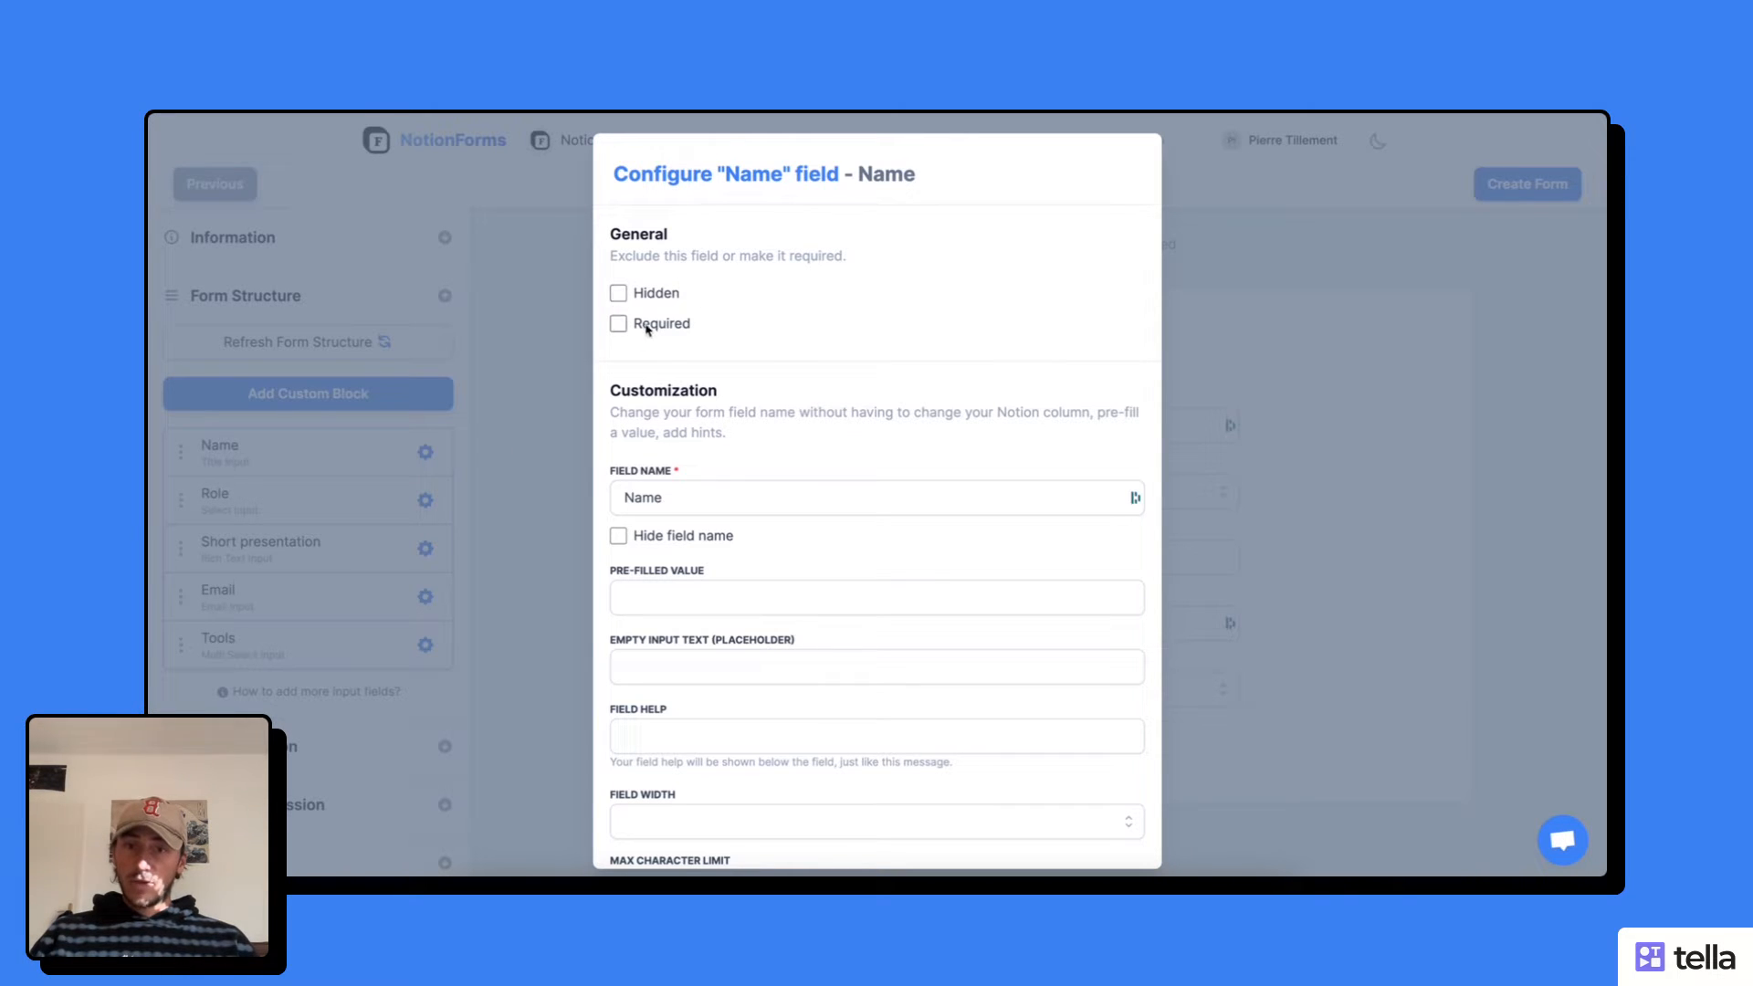
left_click(700, 493)
double_click(700, 494)
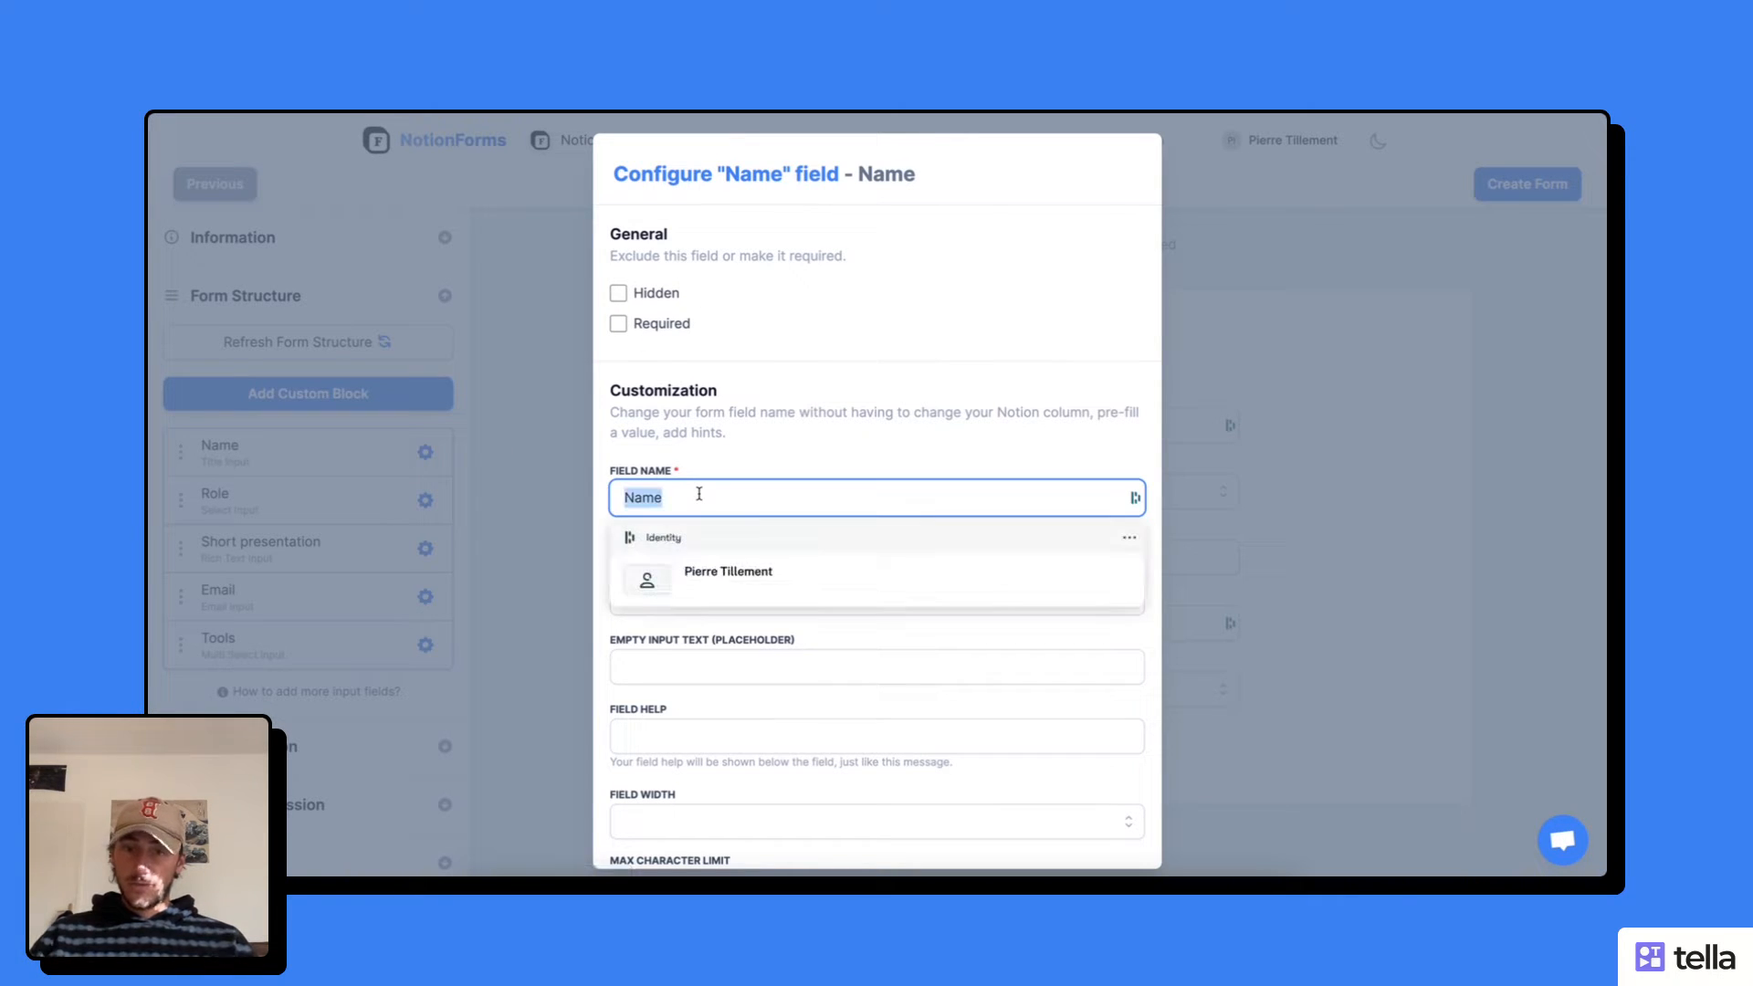
type("What is ")
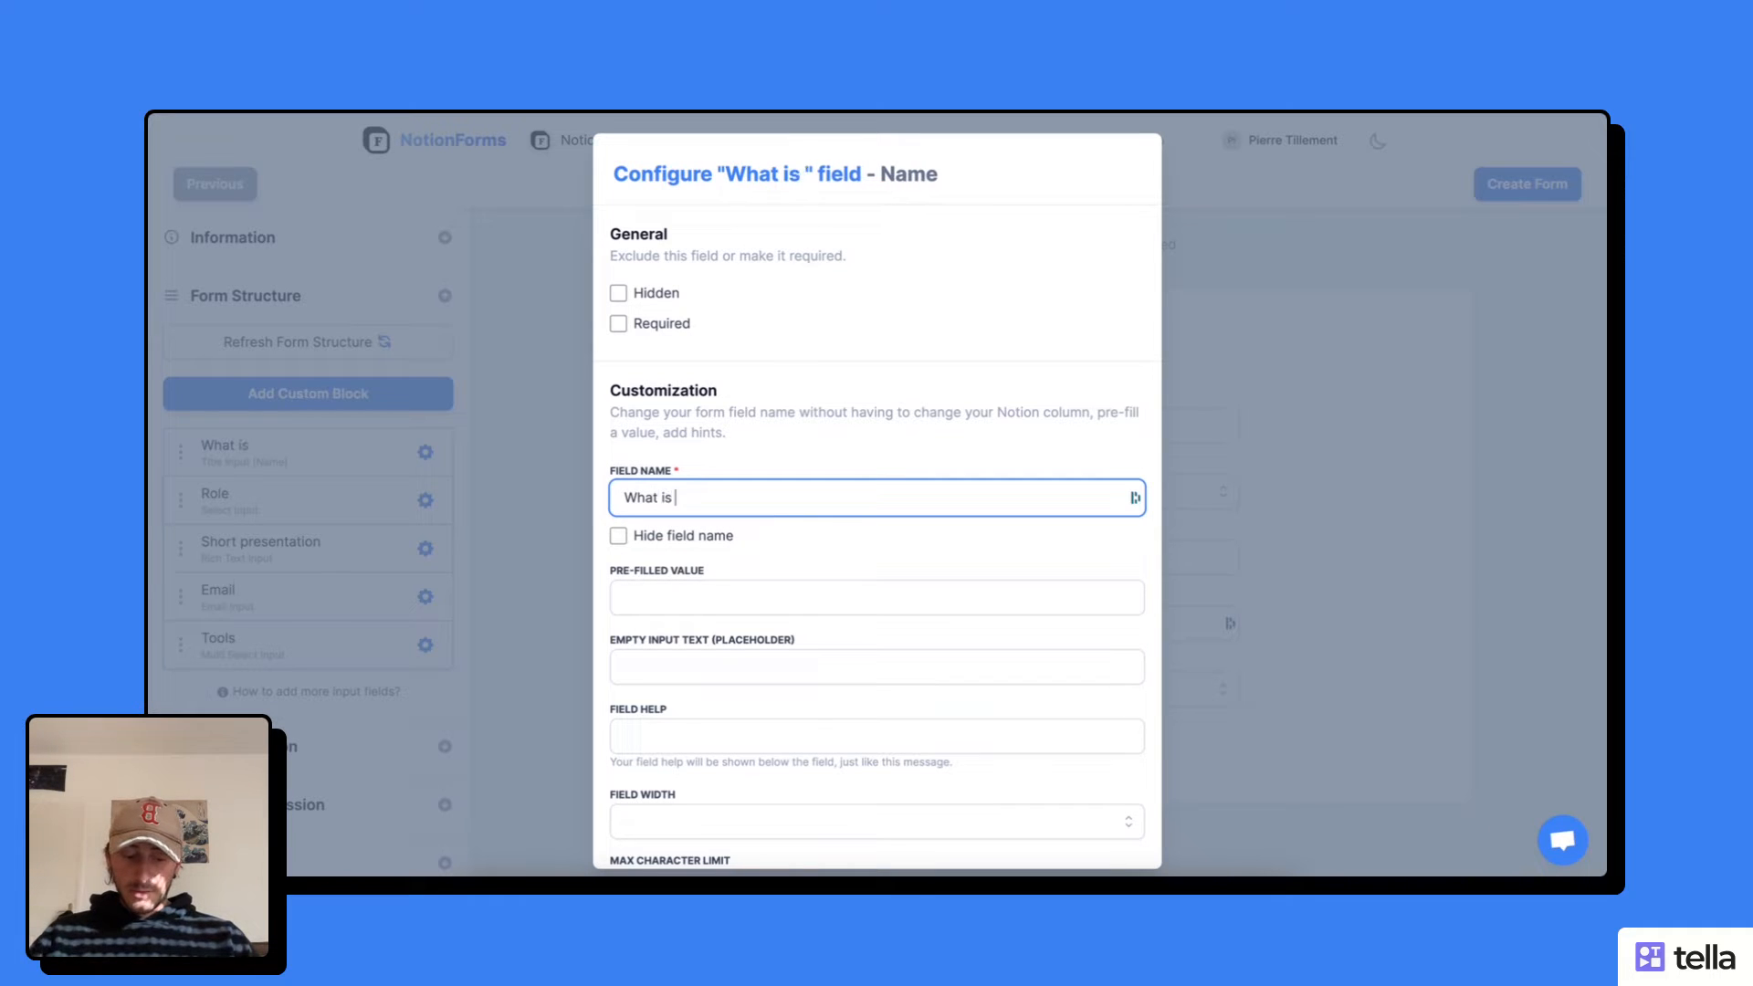
type("your name")
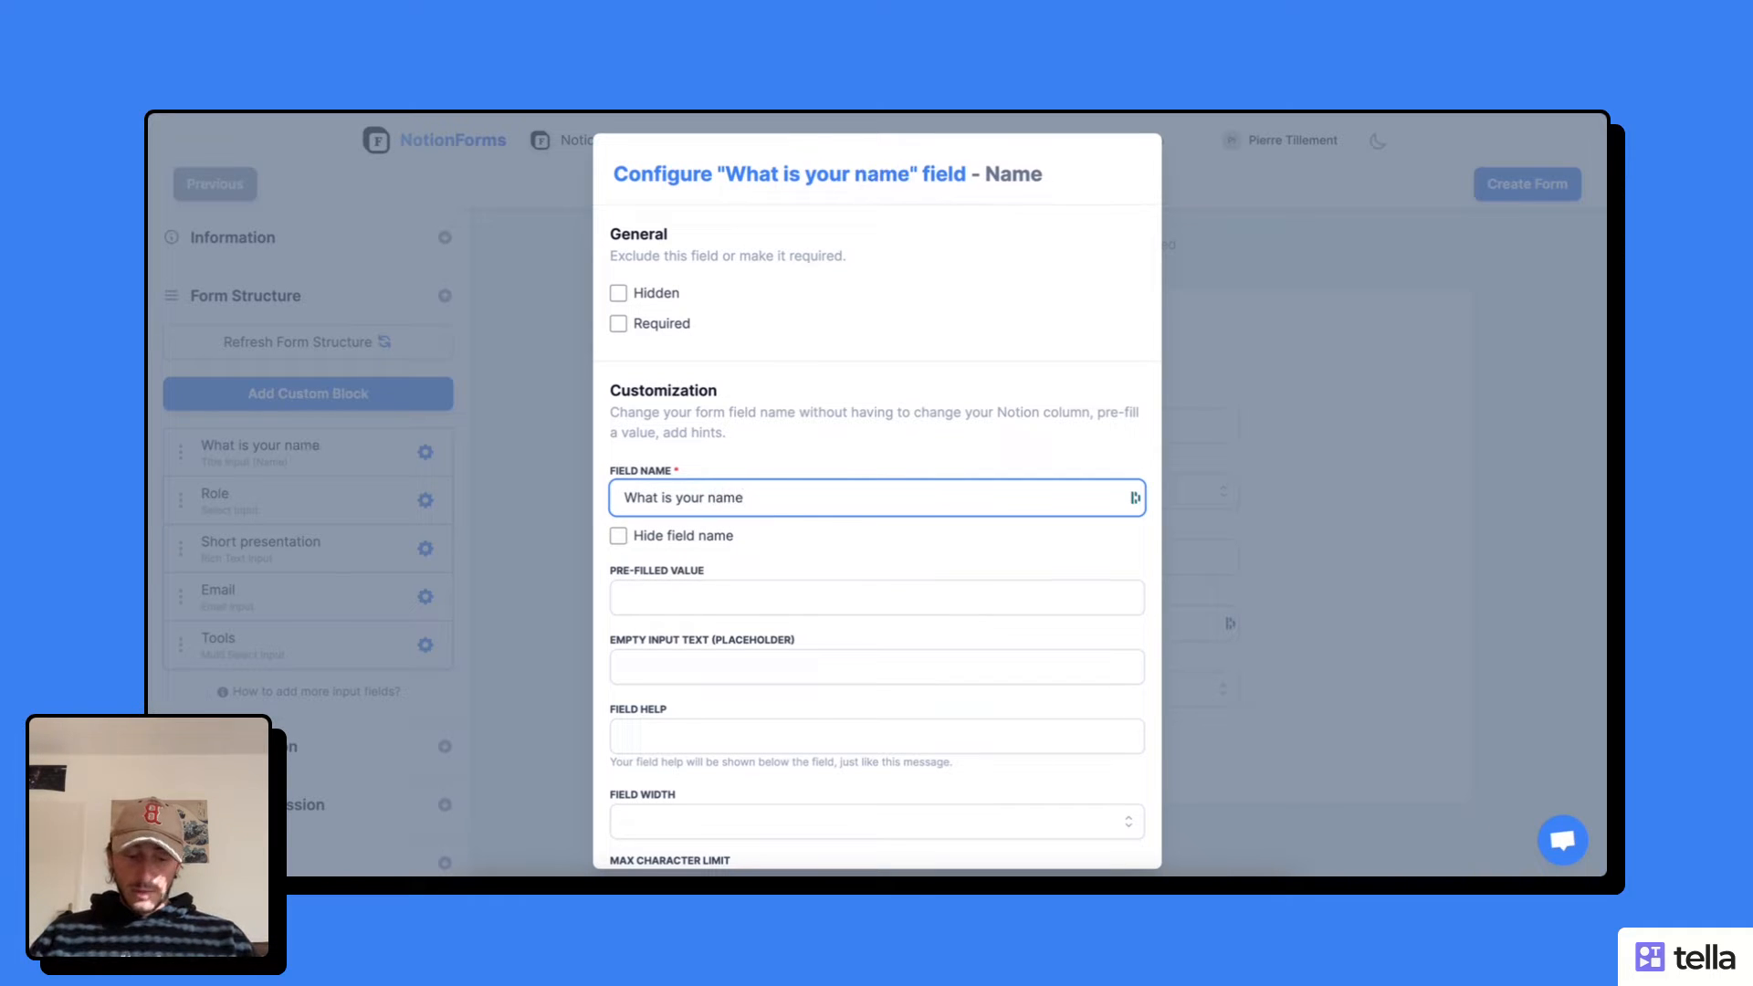
type("?")
left_click(758, 551)
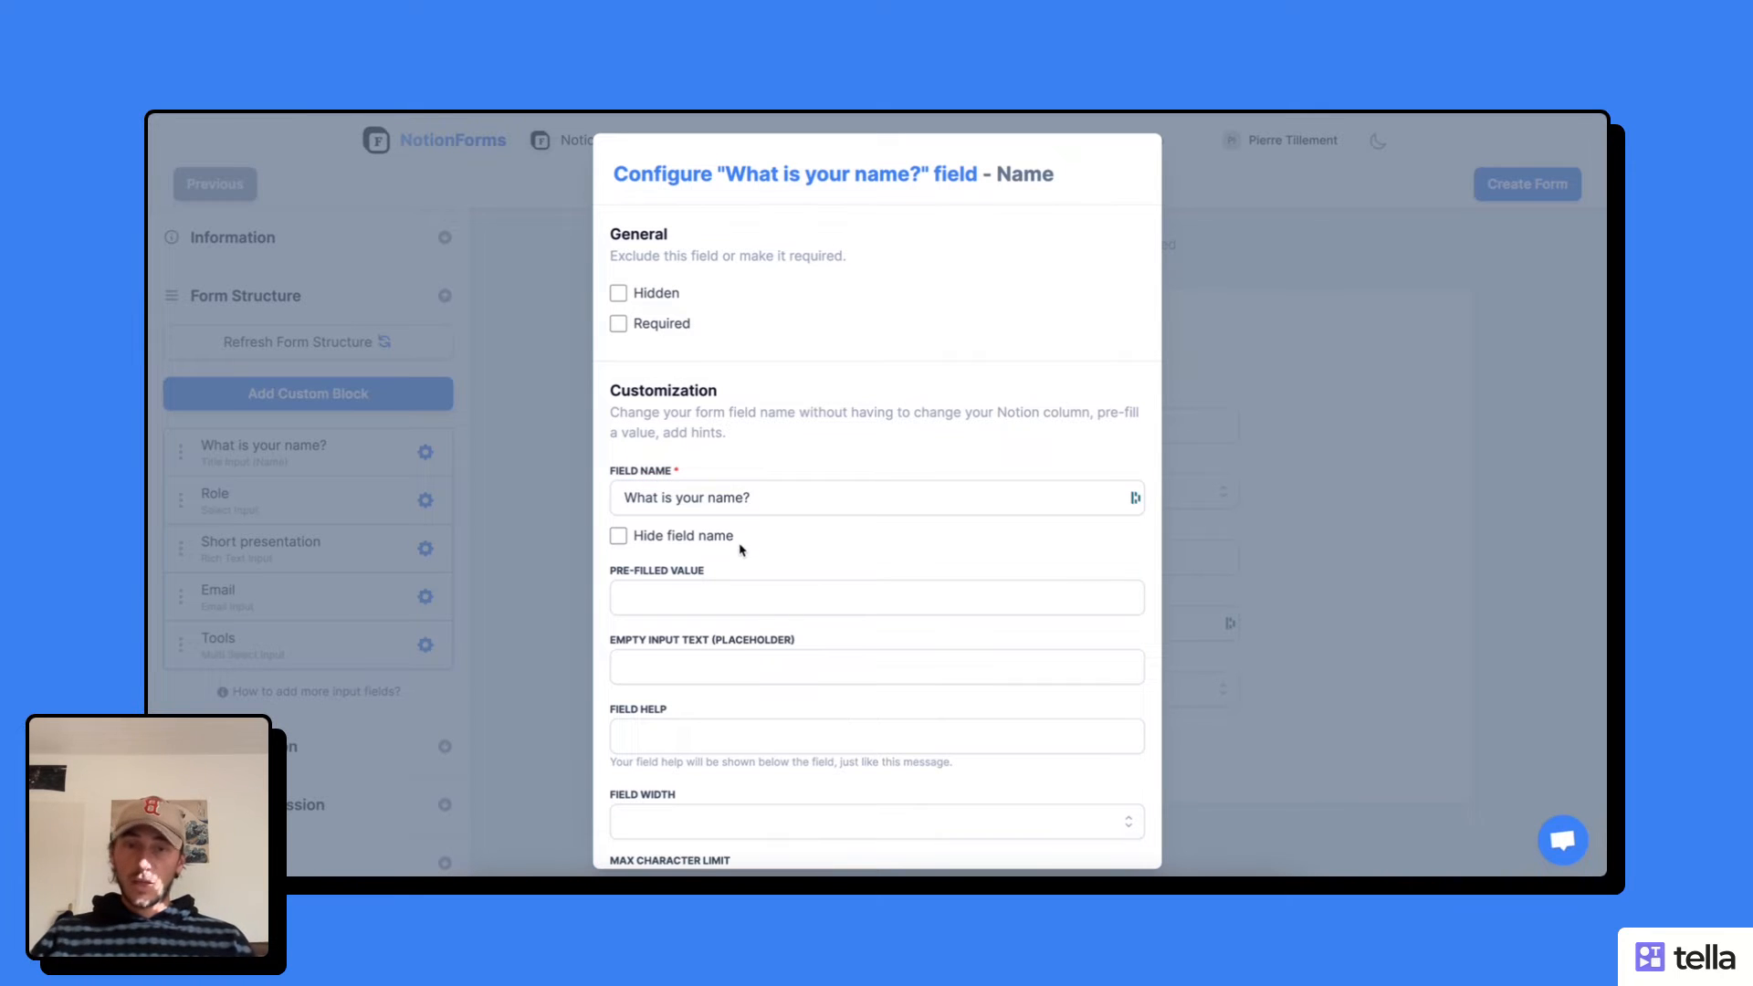
scroll(740, 546, "down", 1)
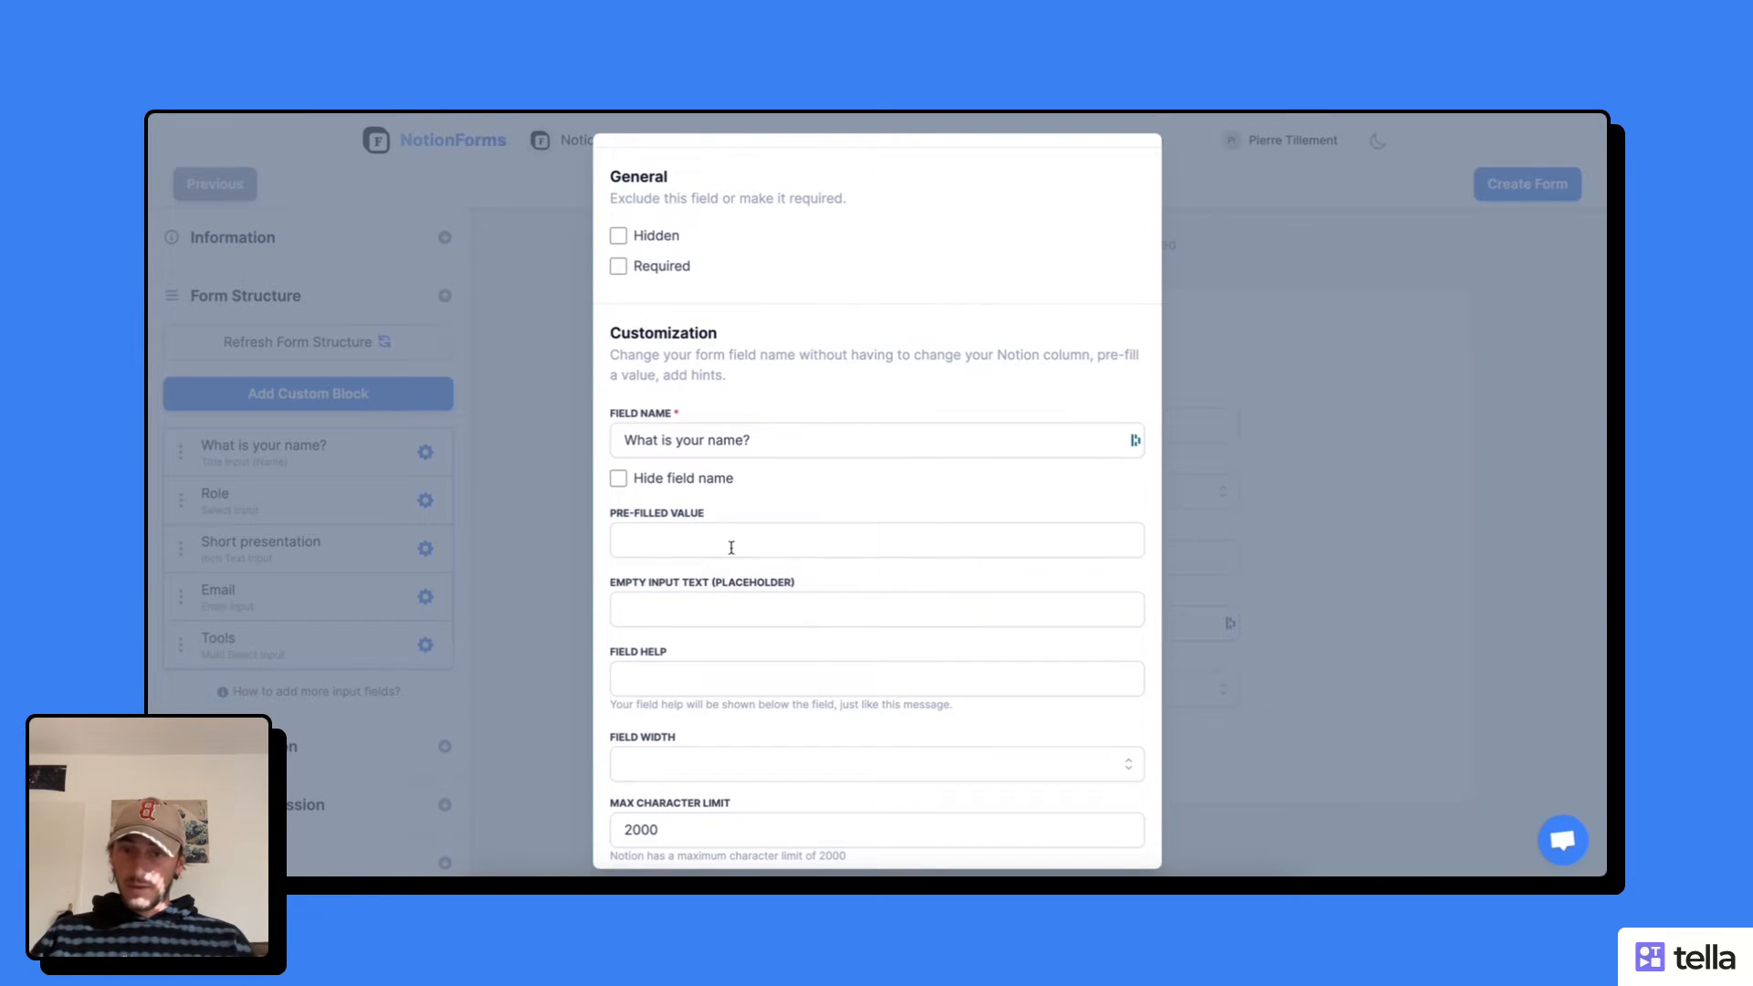
scroll(762, 595, "down", 4)
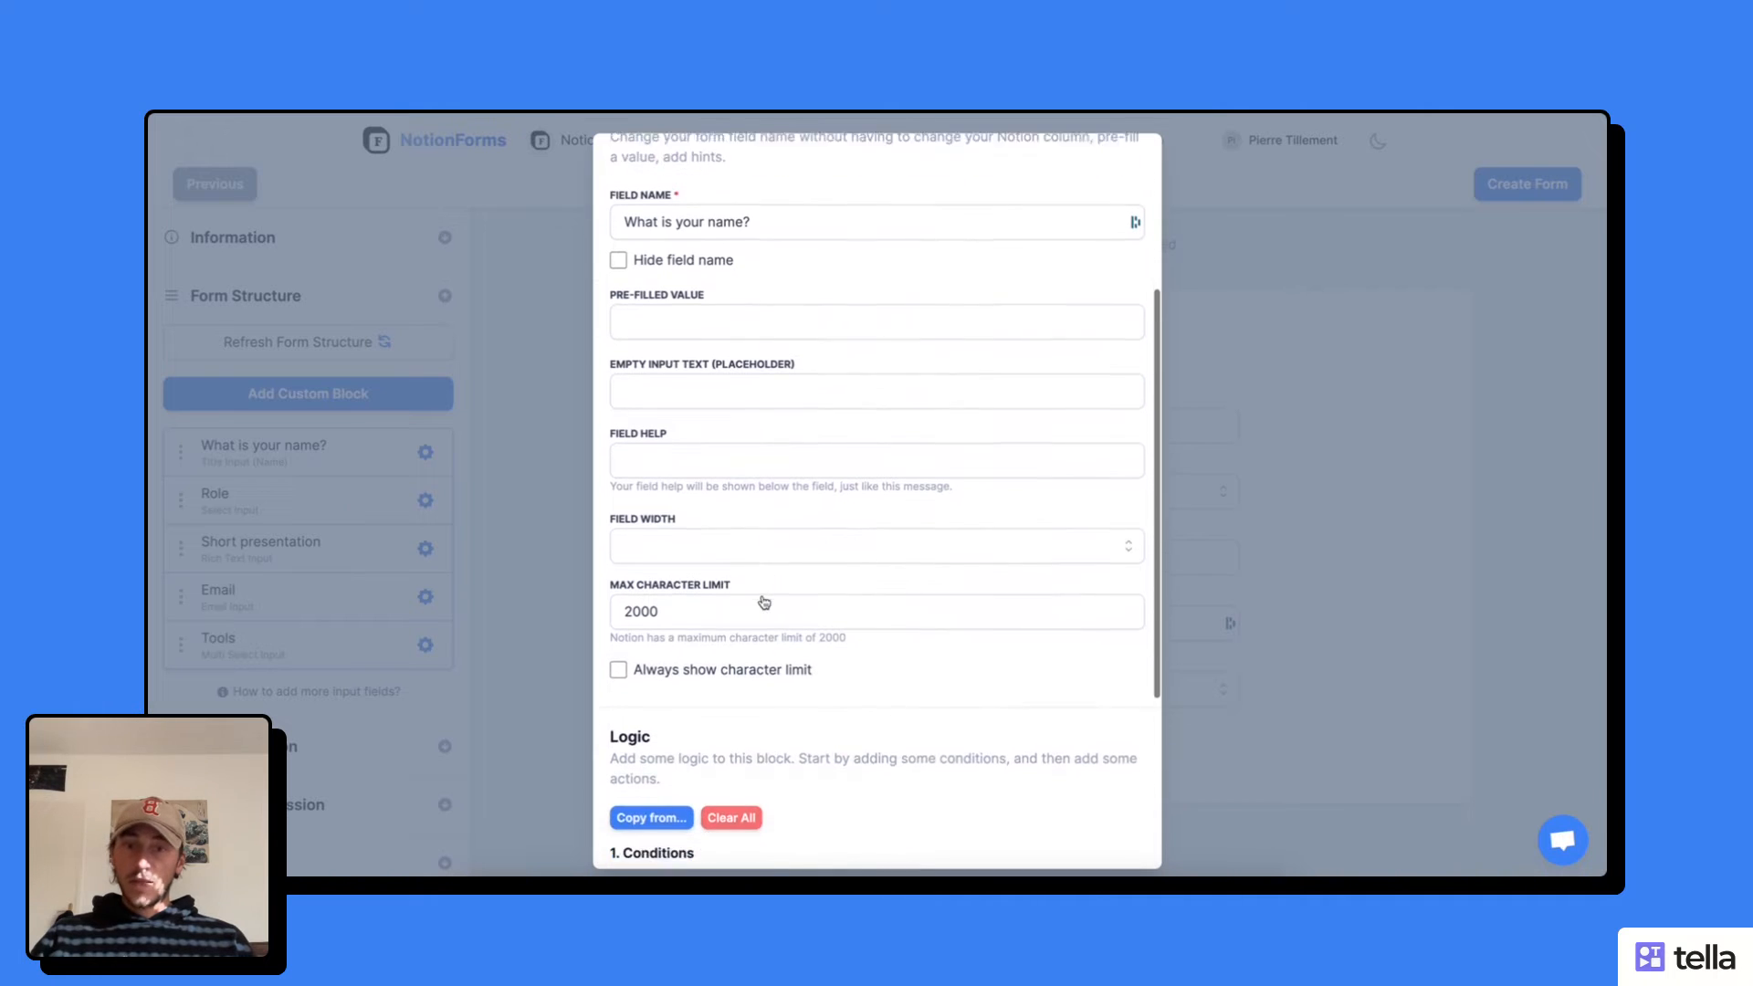
scroll(802, 465, "up", 1)
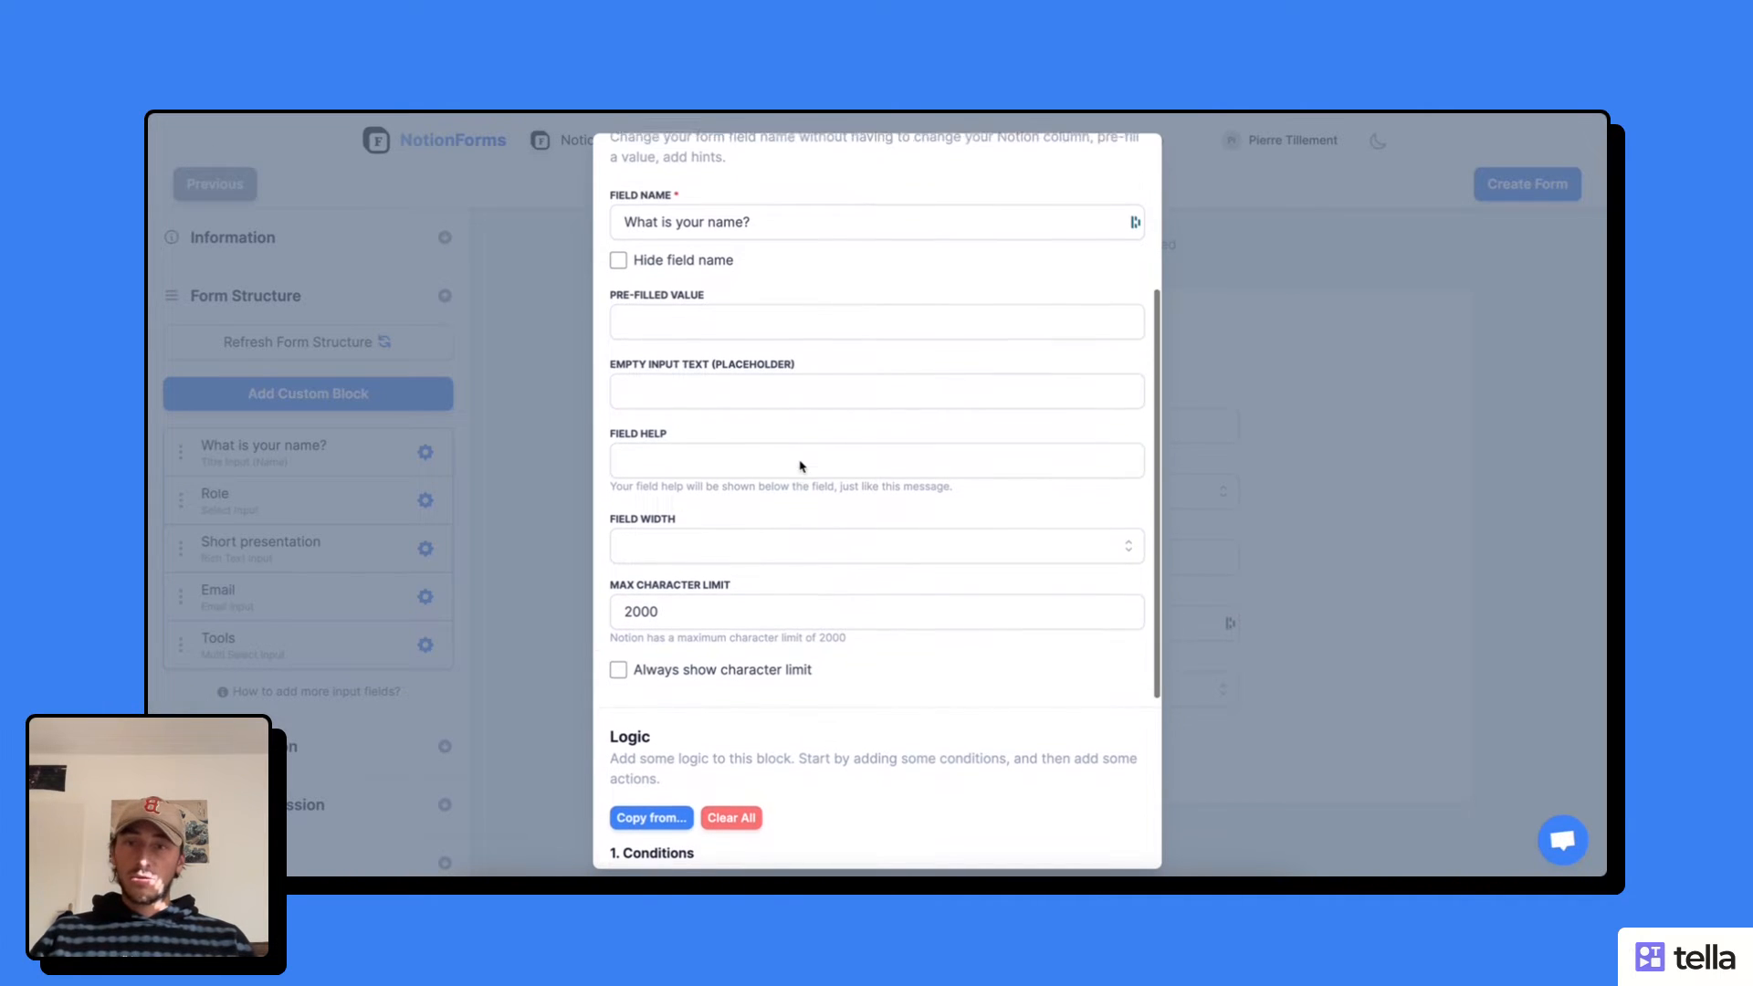
left_click(566, 461)
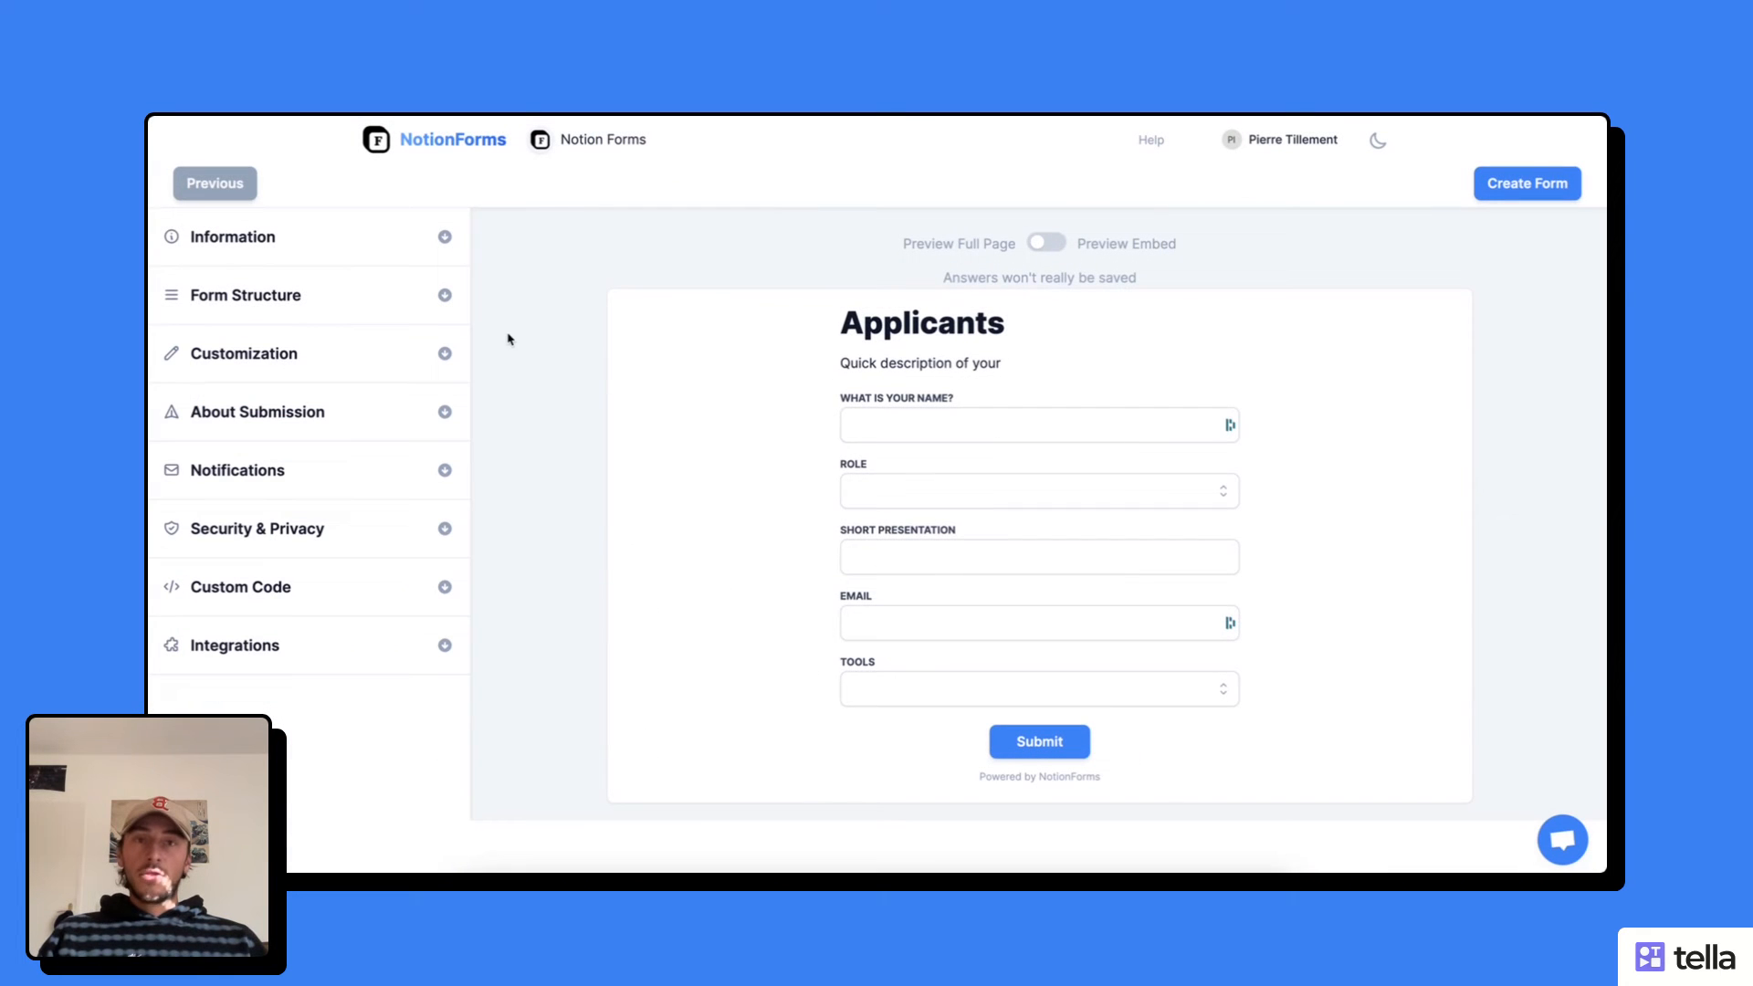
Step: Try the Simple and Notion form themes in the customization settings, and set the theme back to Default
left_click(445, 354)
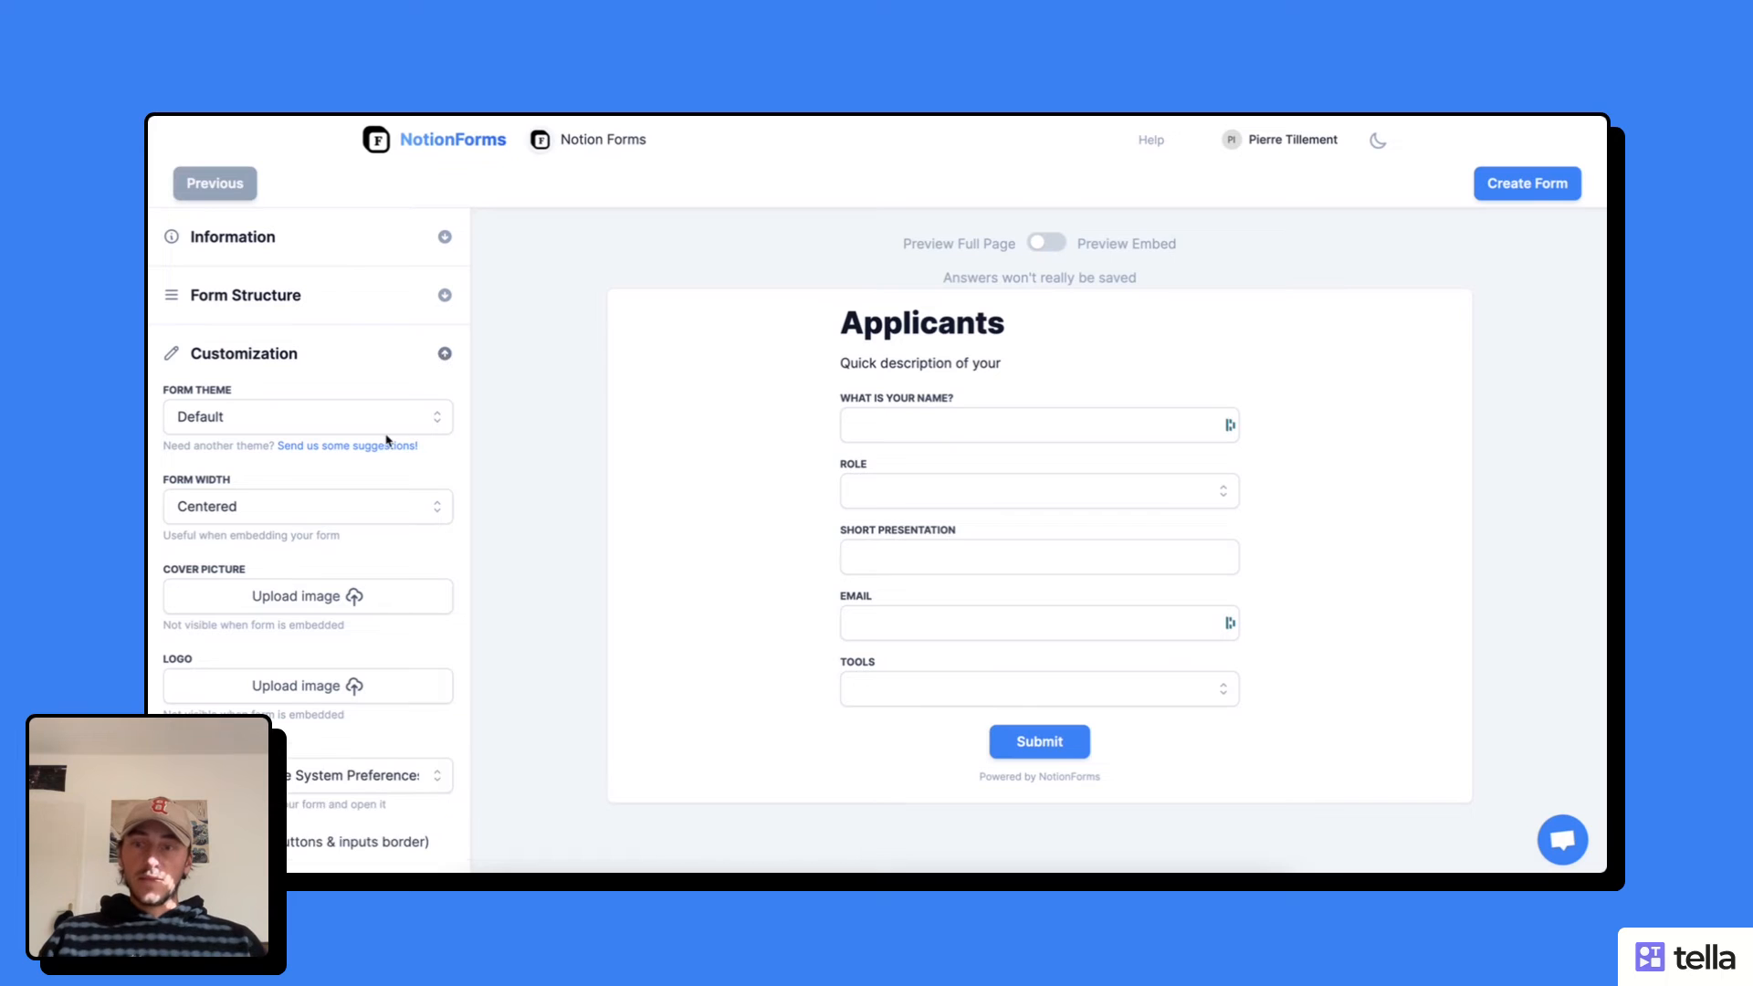
scroll(362, 510, "down", 3)
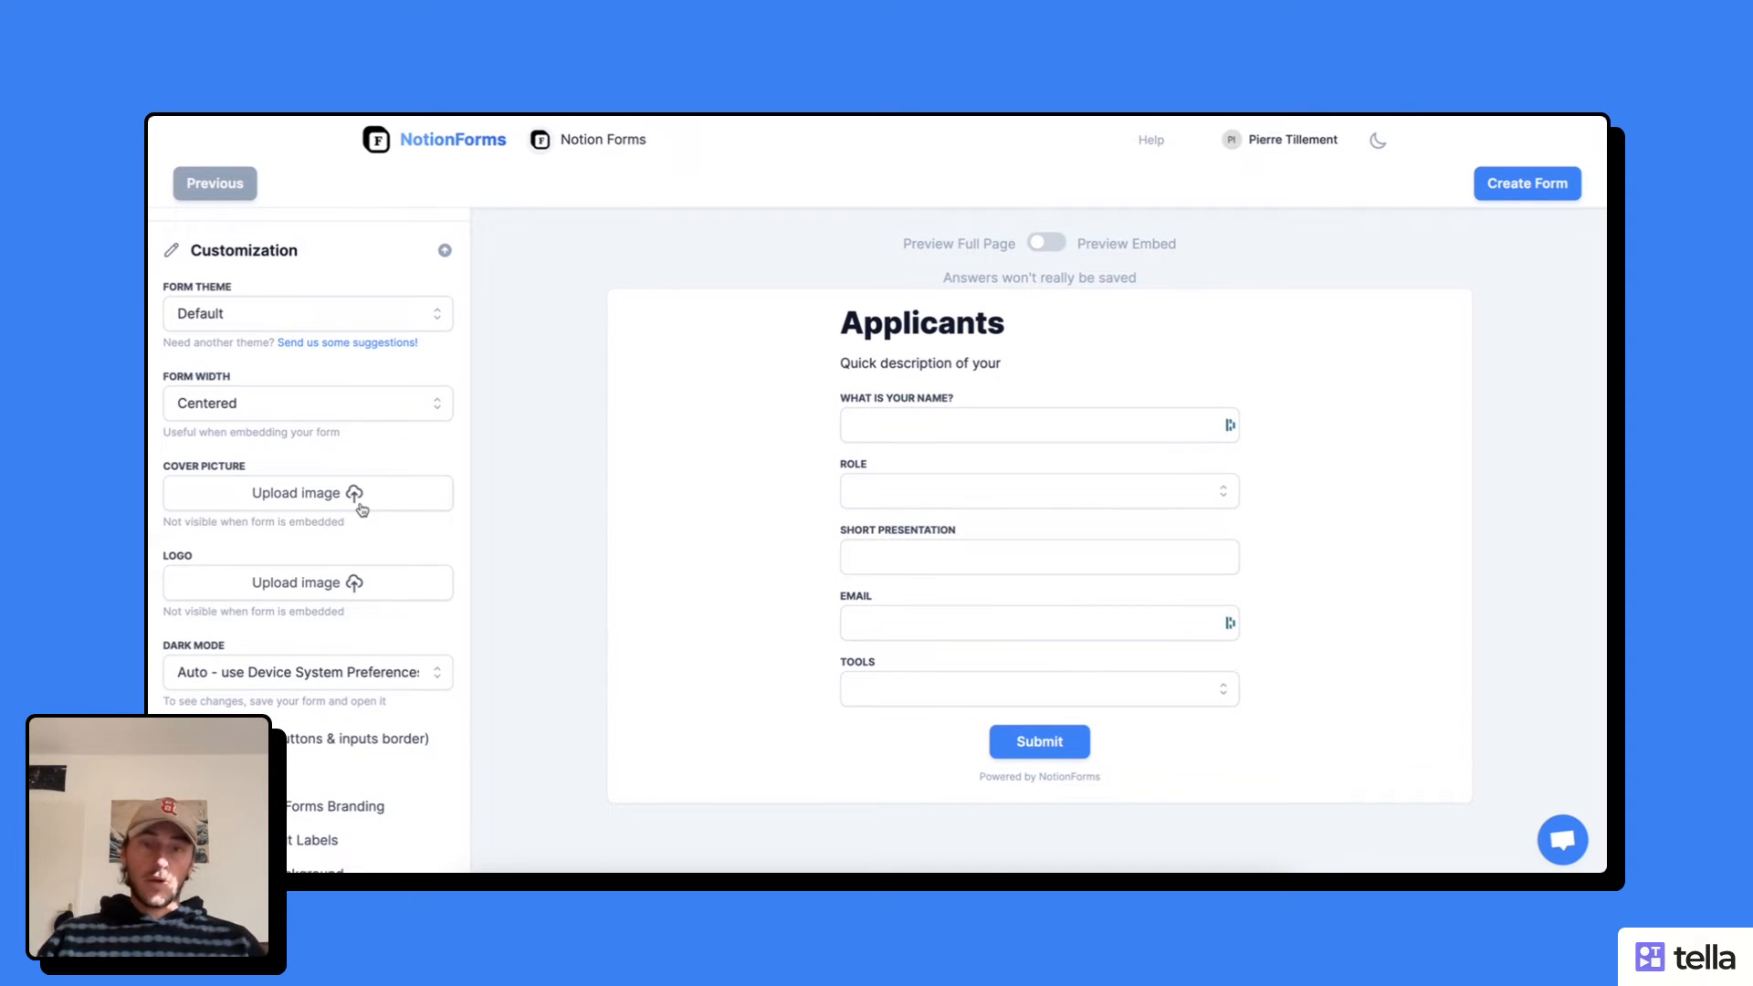
scroll(362, 509, "up", 3)
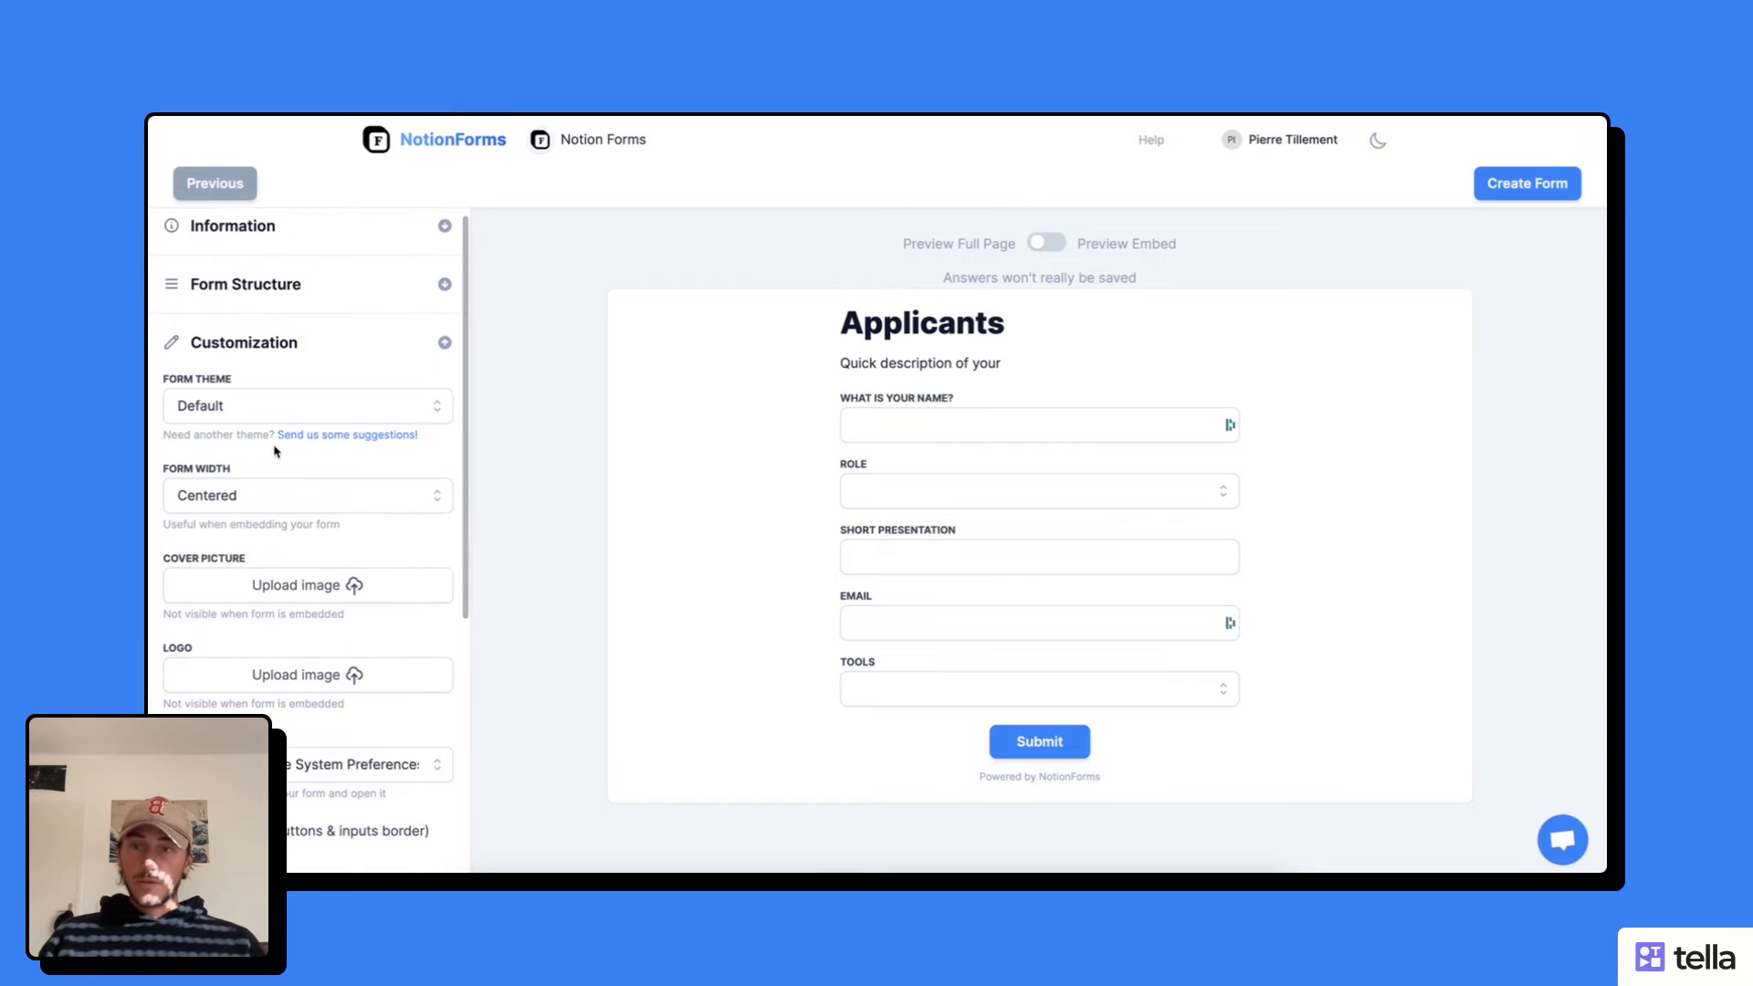
left_click(283, 414)
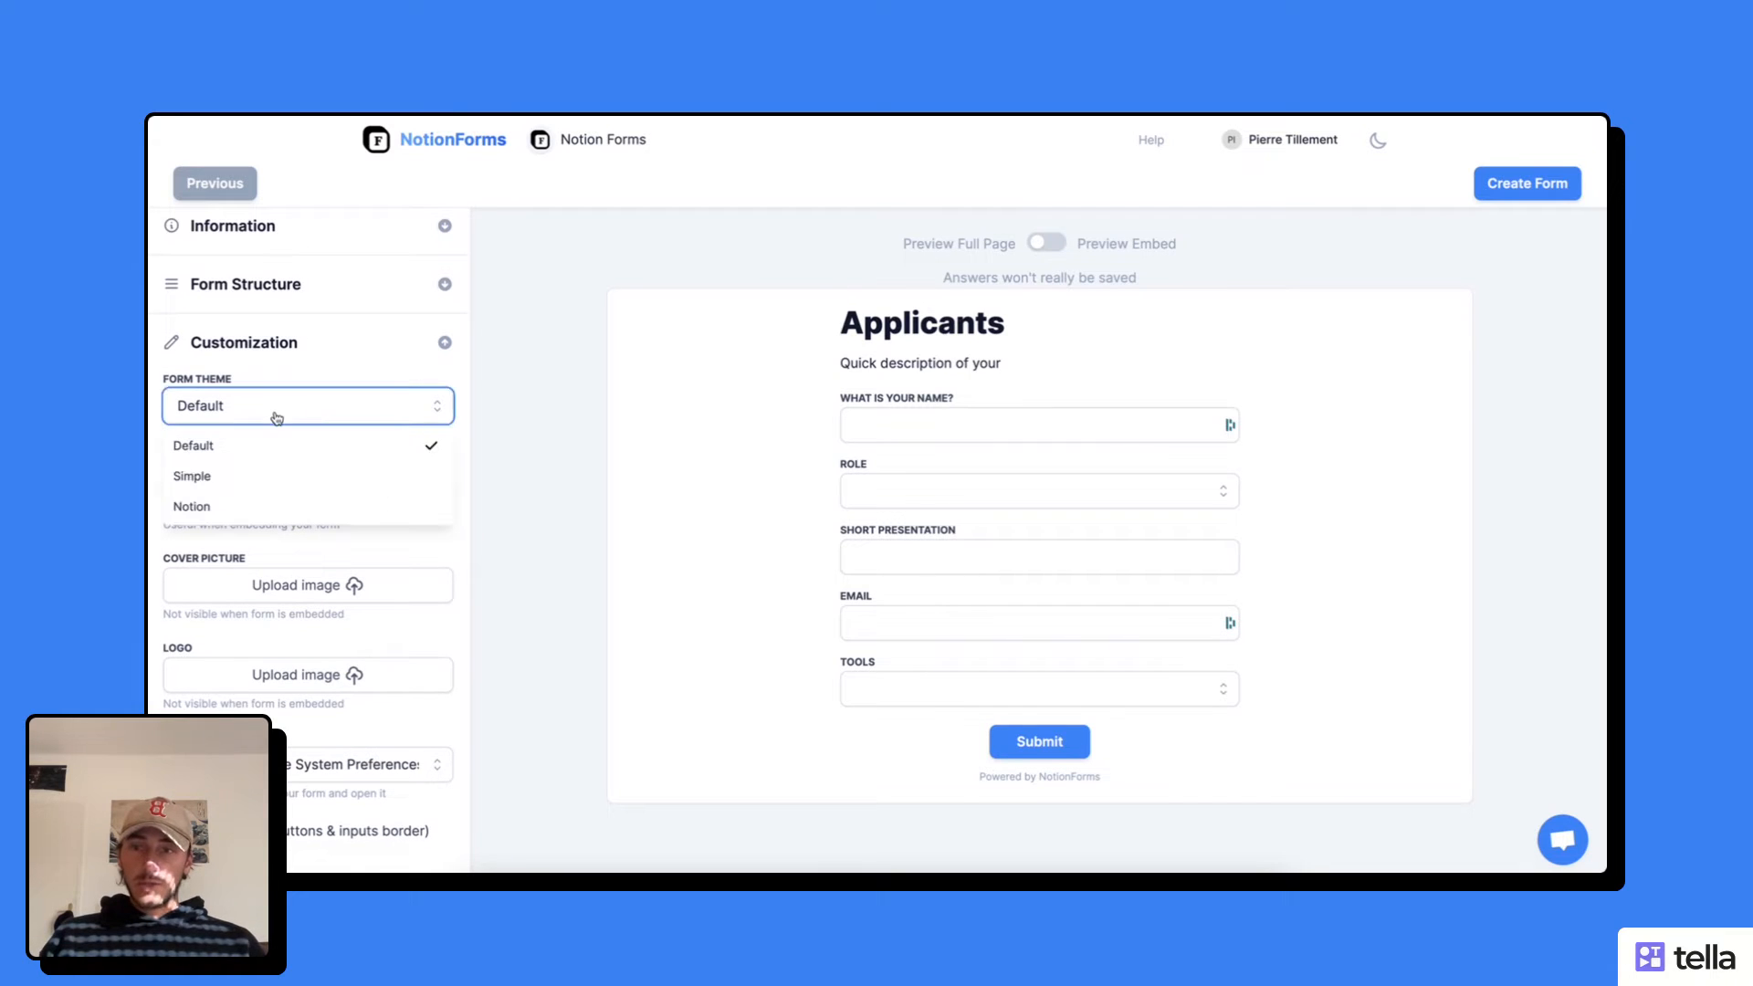
left_click(259, 484)
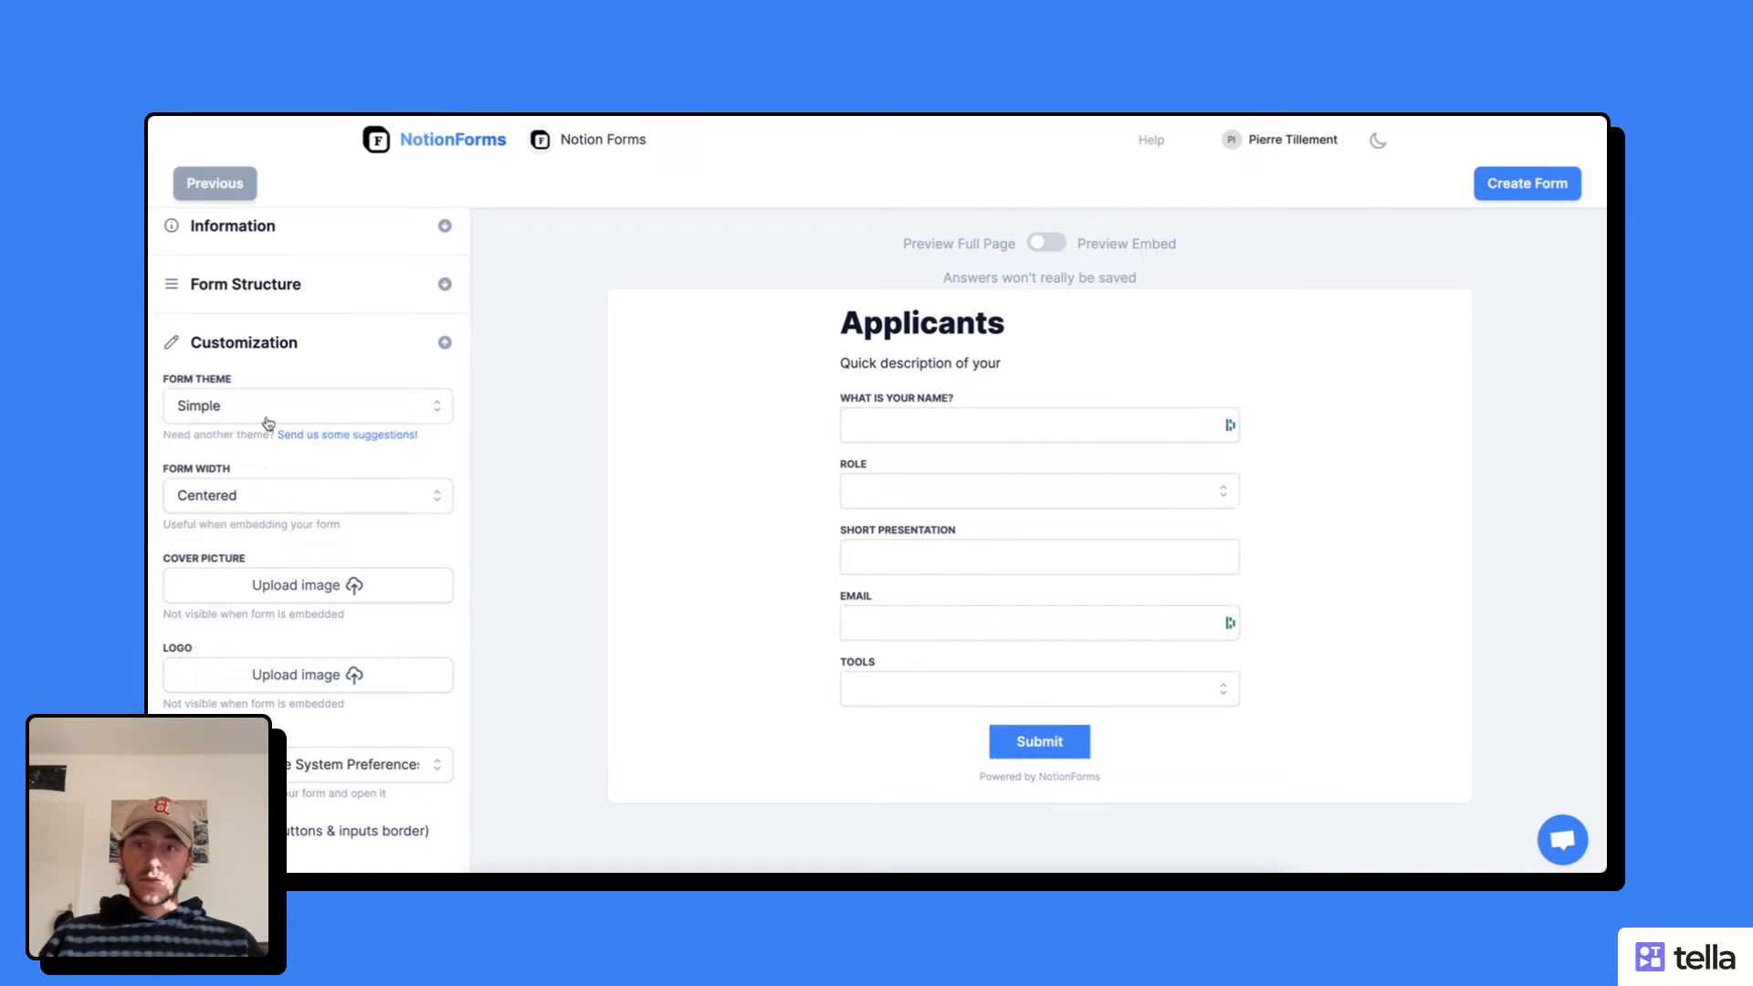
left_click(278, 411)
left_click(259, 509)
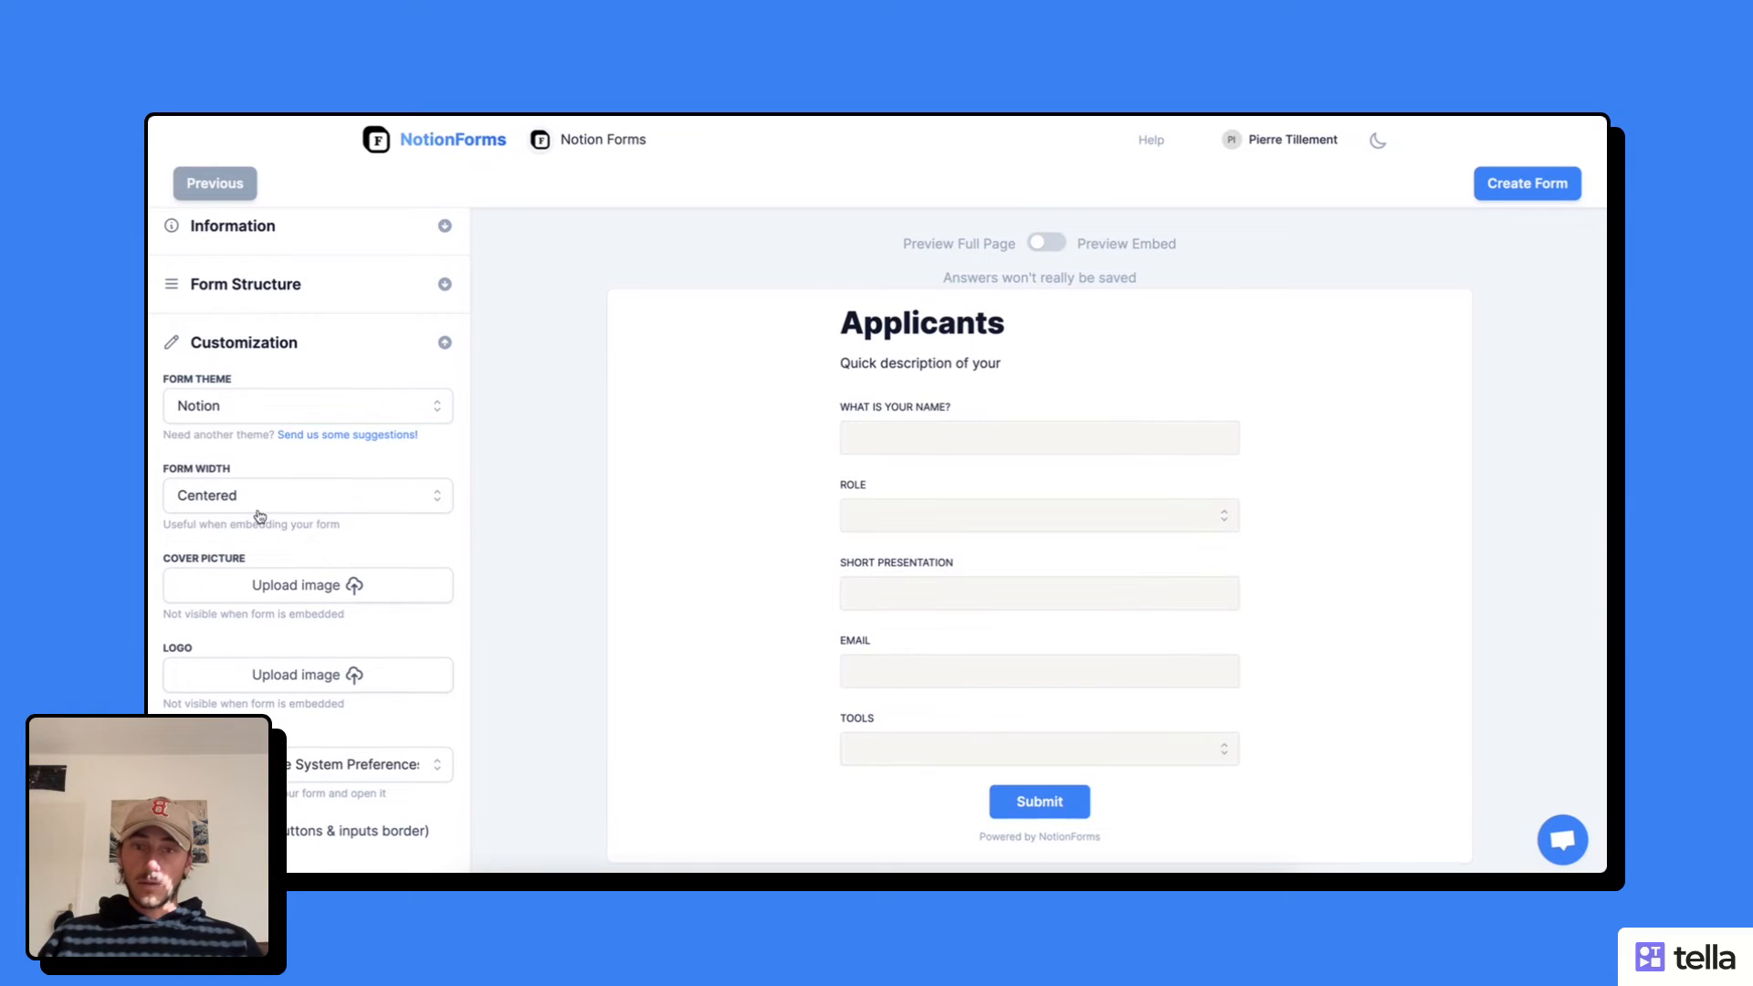
left_click(283, 411)
left_click(274, 449)
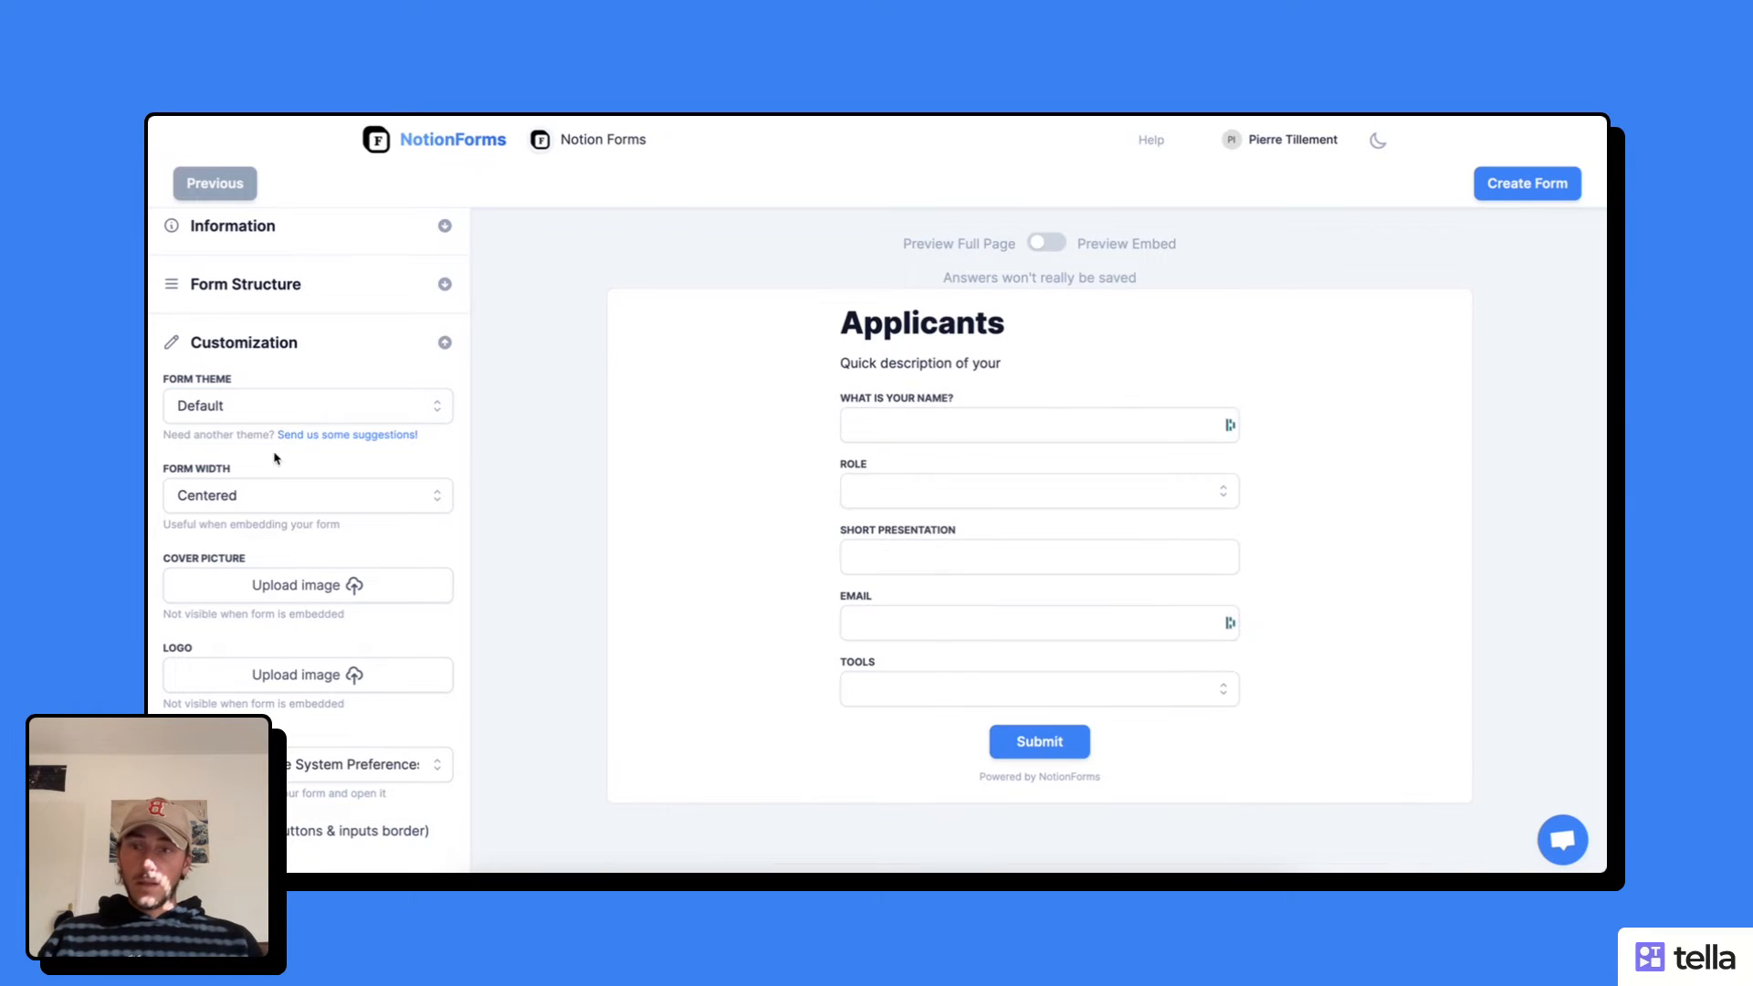
Step: Preview the form at Full Width and set the form width back to Centered
left_click(266, 496)
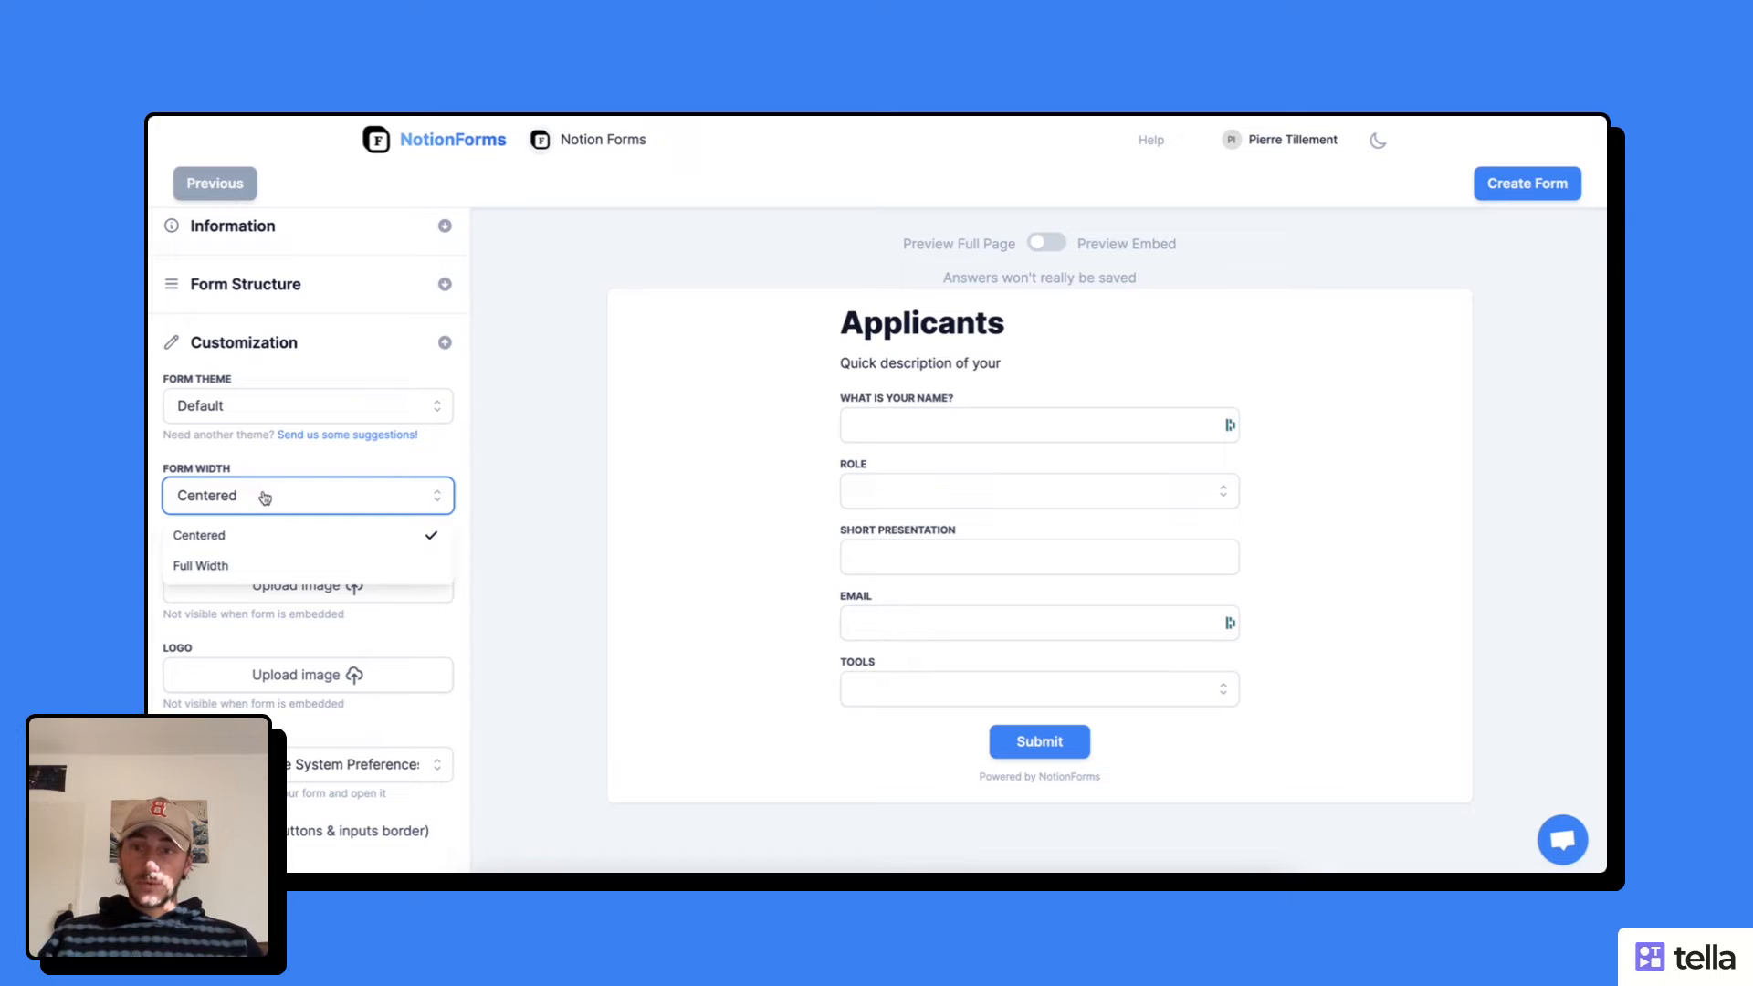
left_click(243, 566)
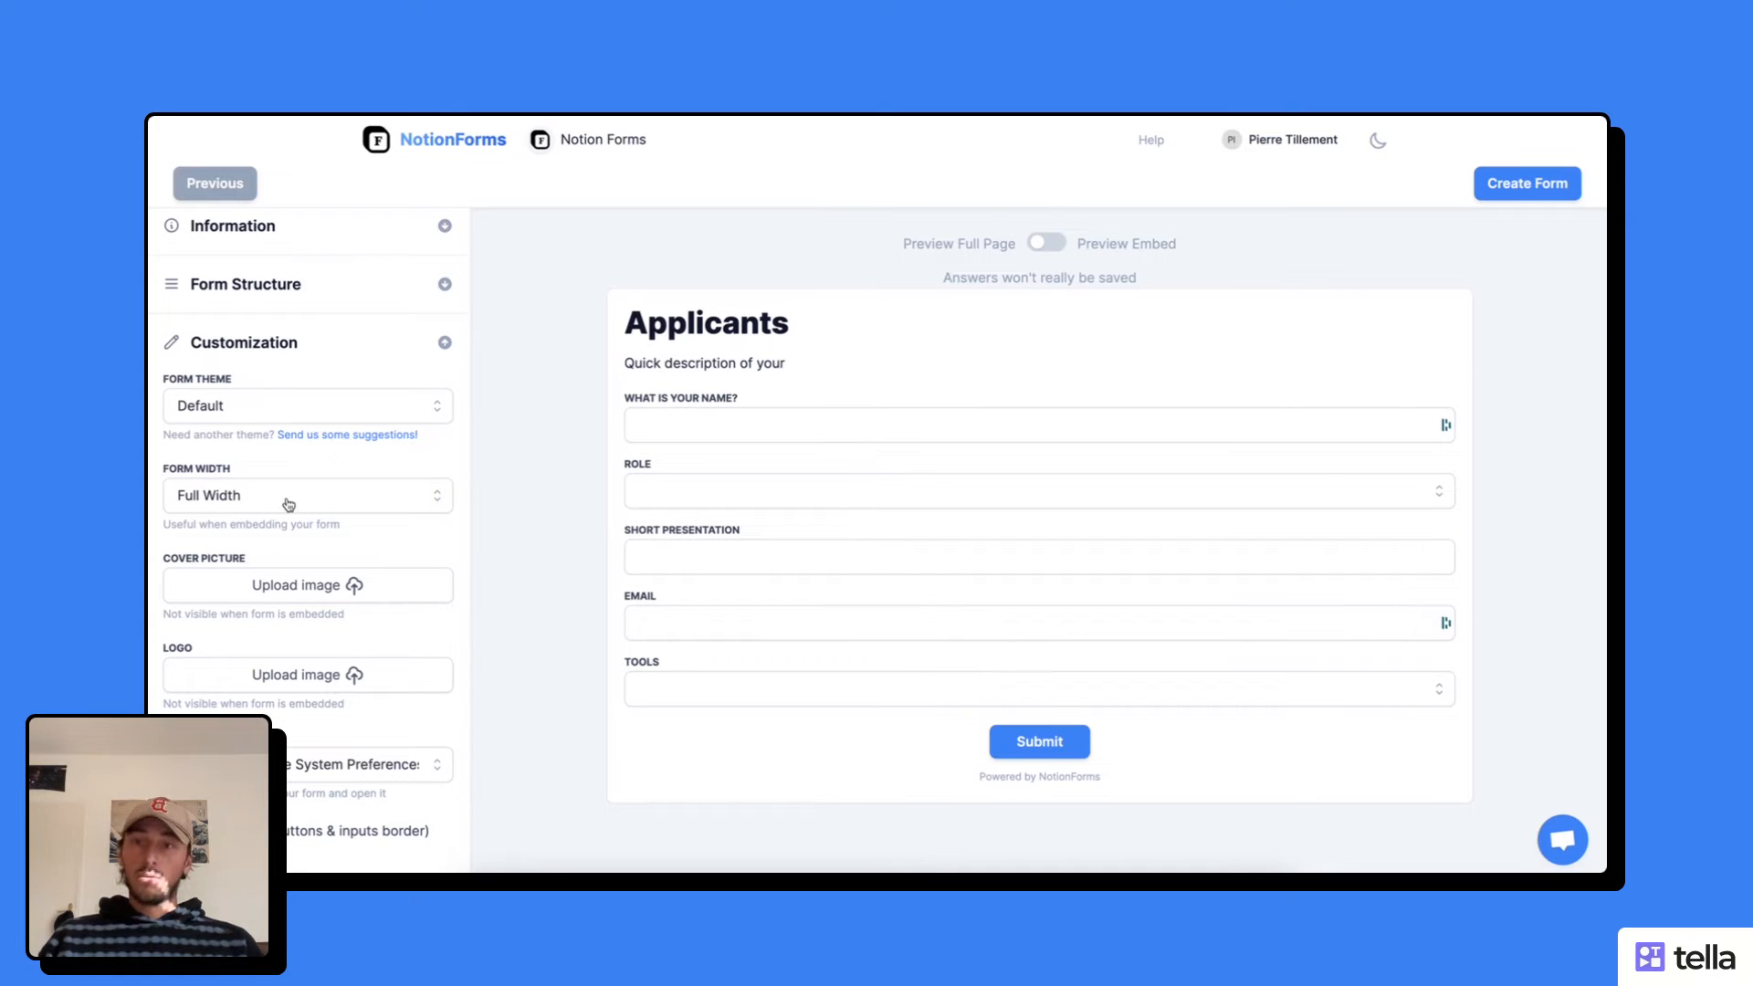
left_click(286, 502)
left_click(261, 531)
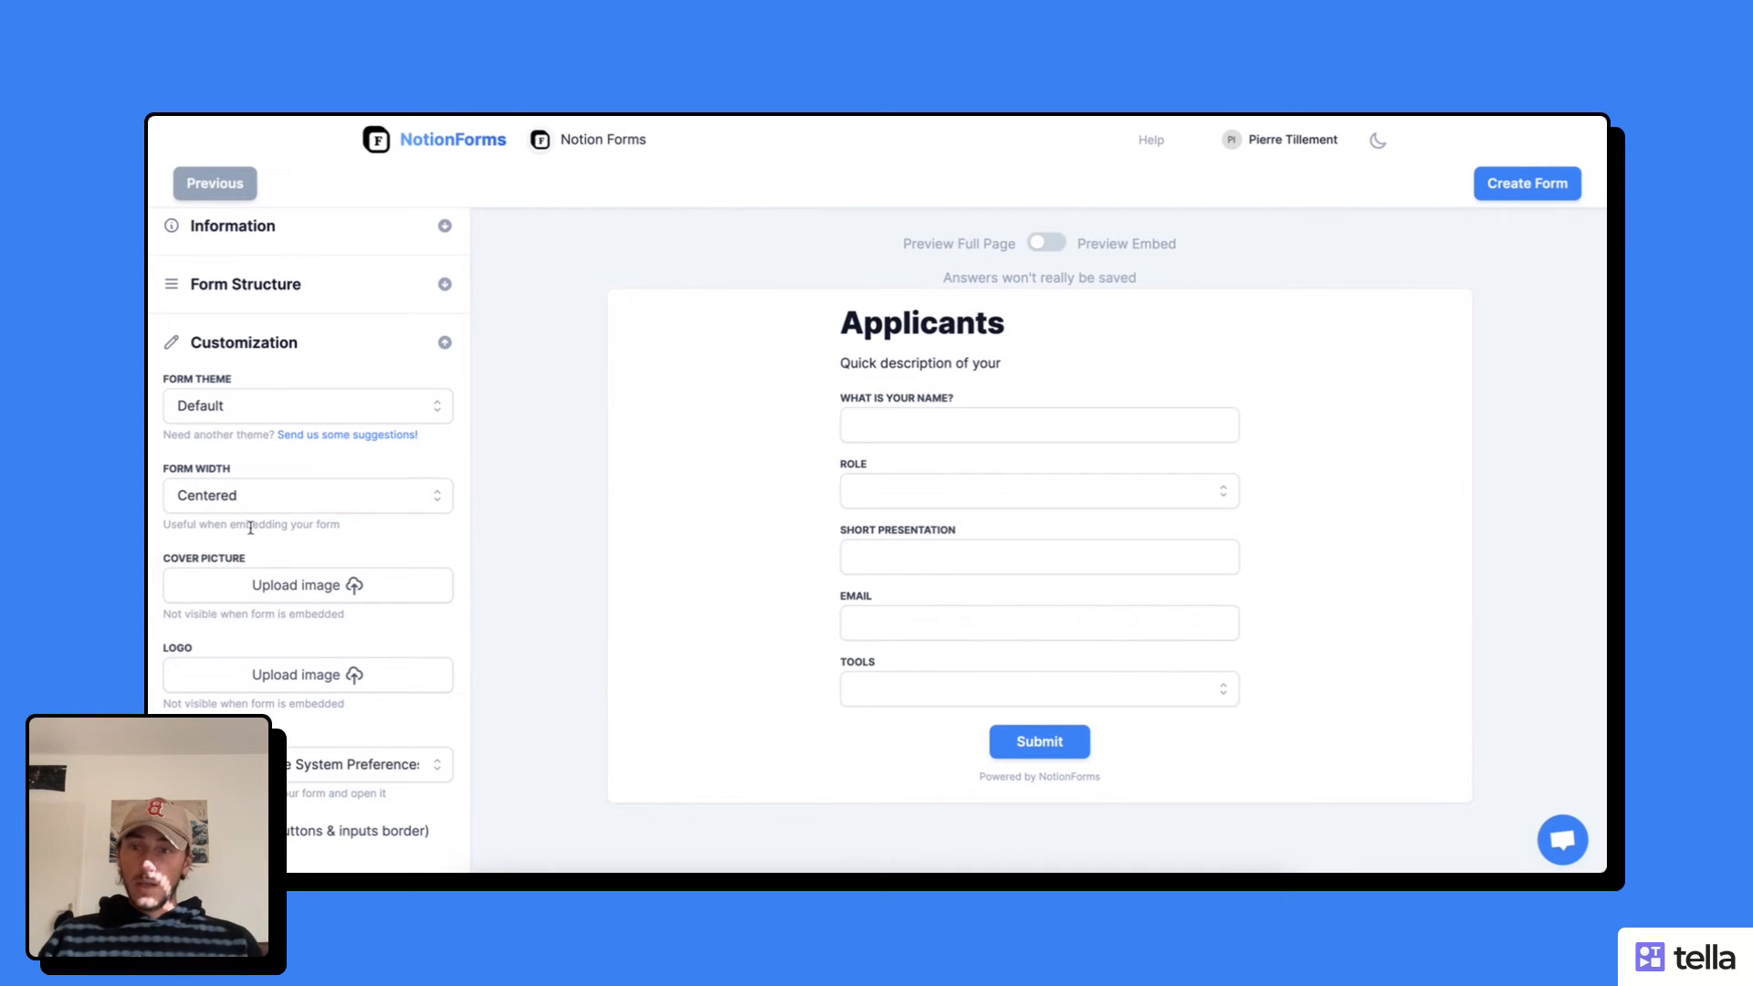
Step: Upload a logo image for the form, finding the file by searching This Mac for "notion"
scroll(256, 568, "down", 2)
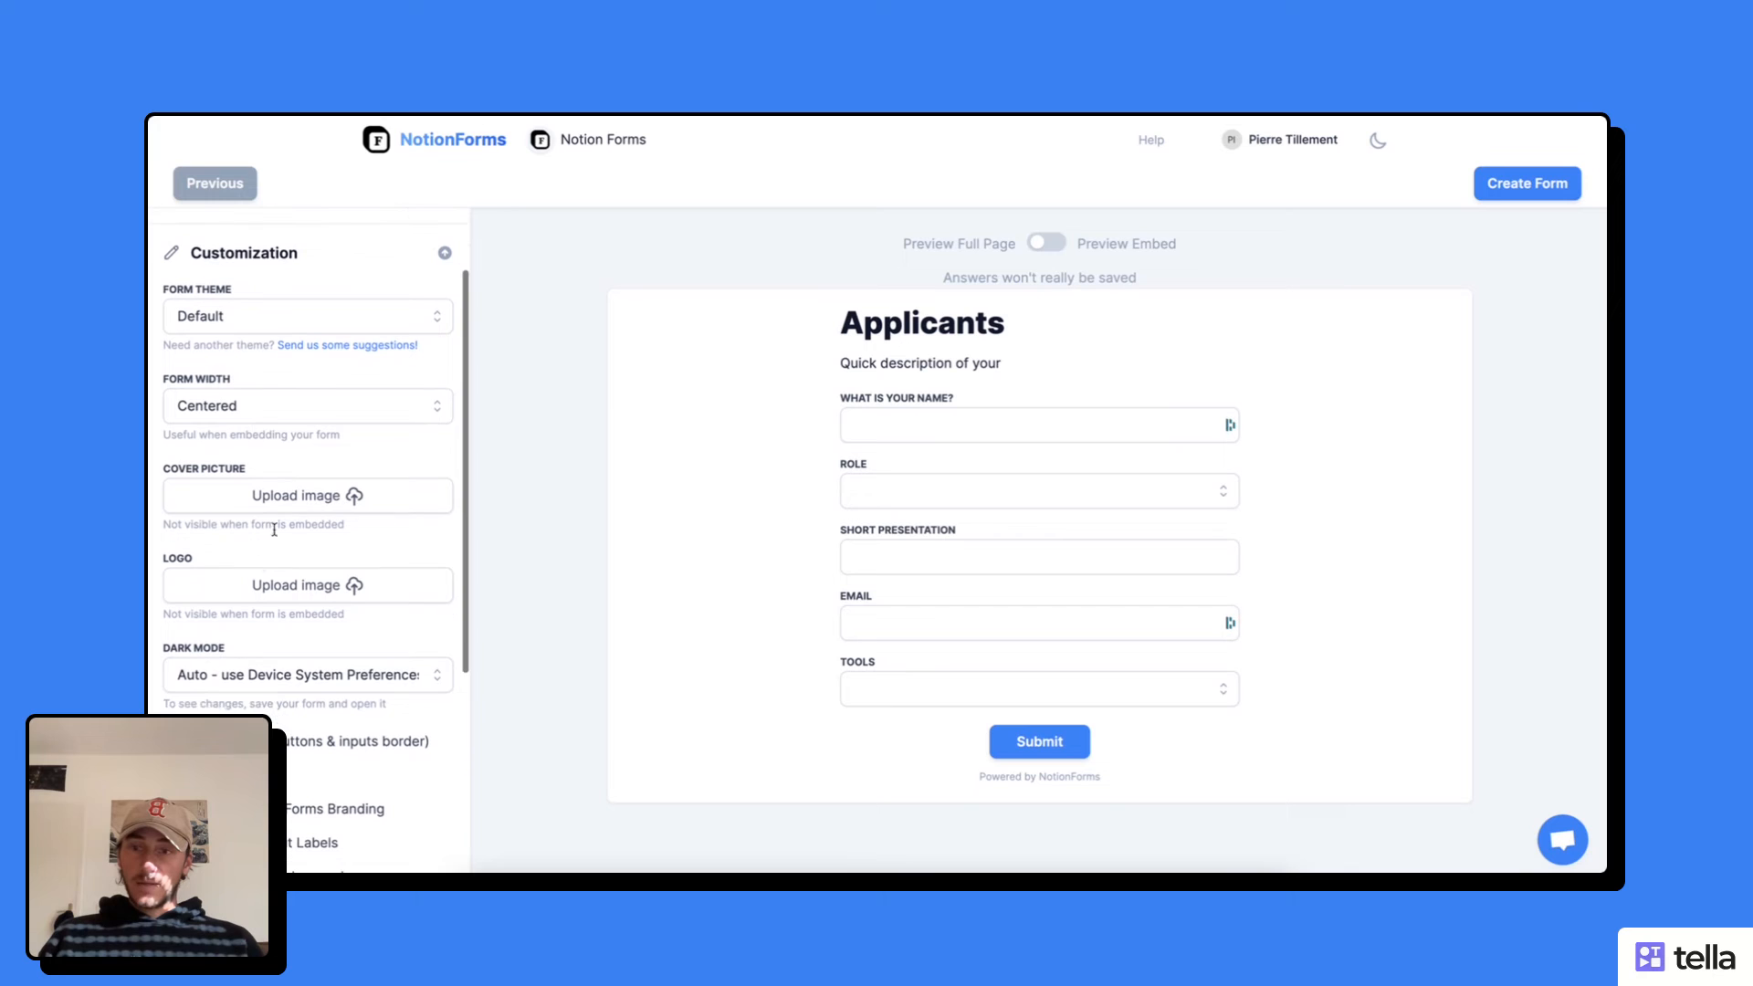
left_click(300, 589)
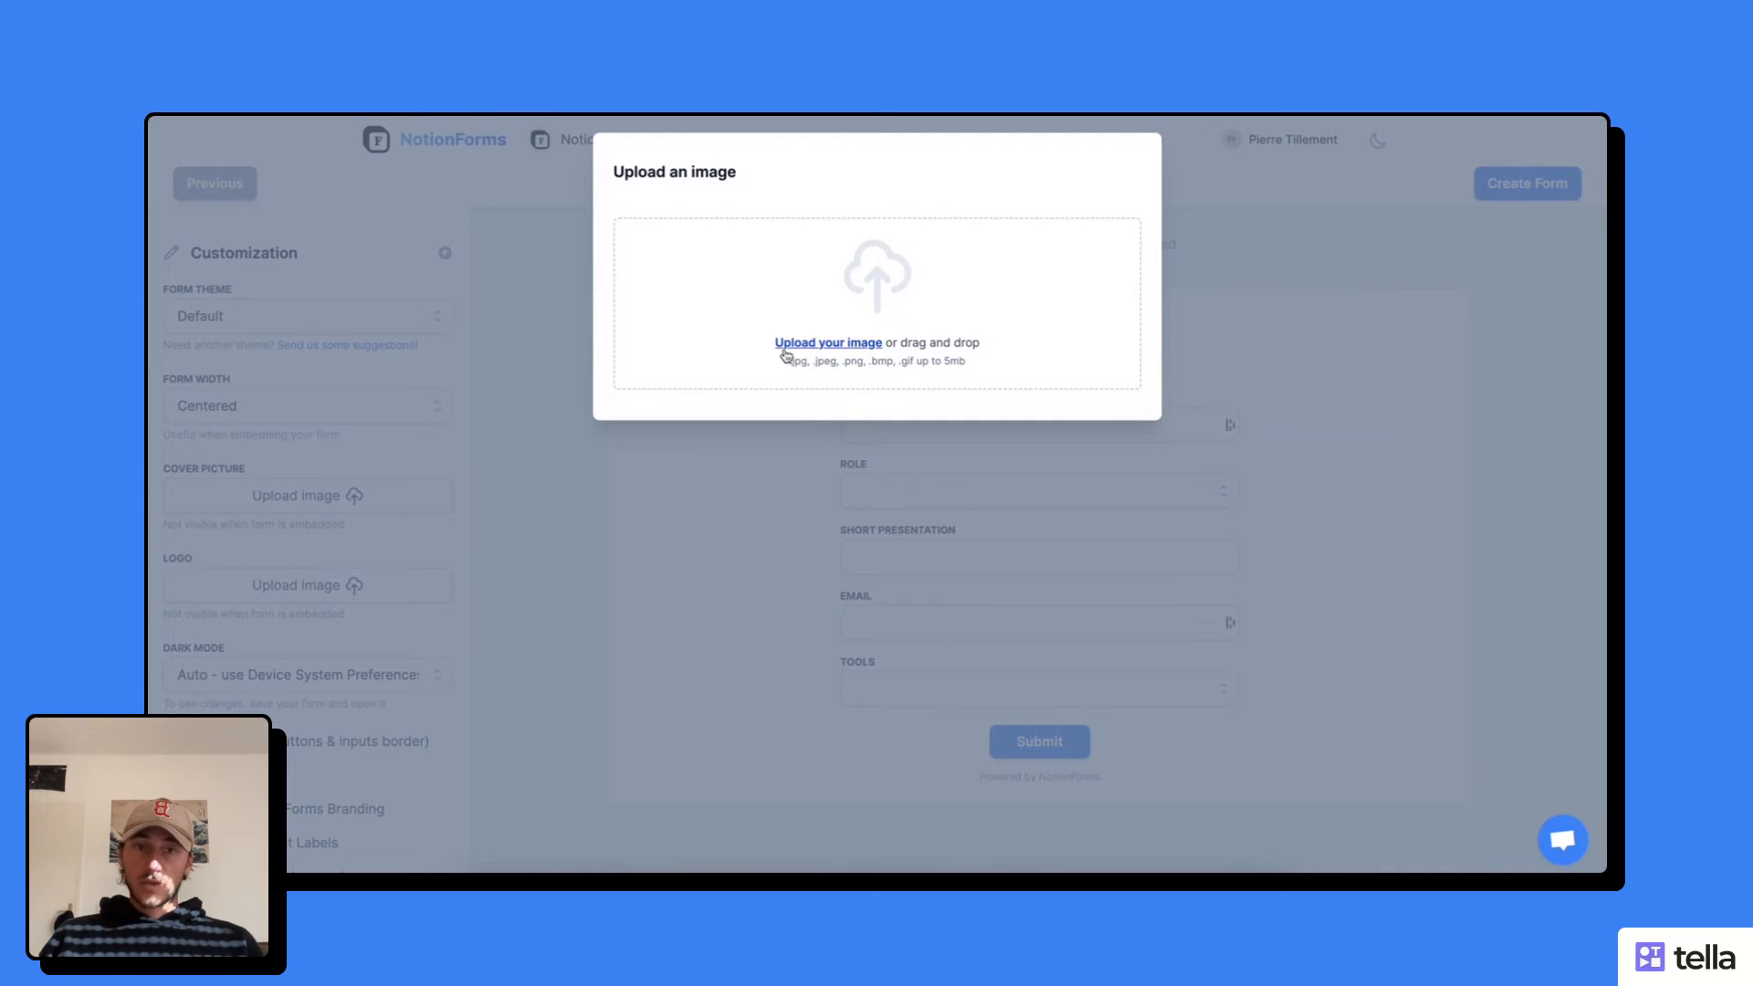
left_click(785, 354)
left_click(1108, 263)
type("n")
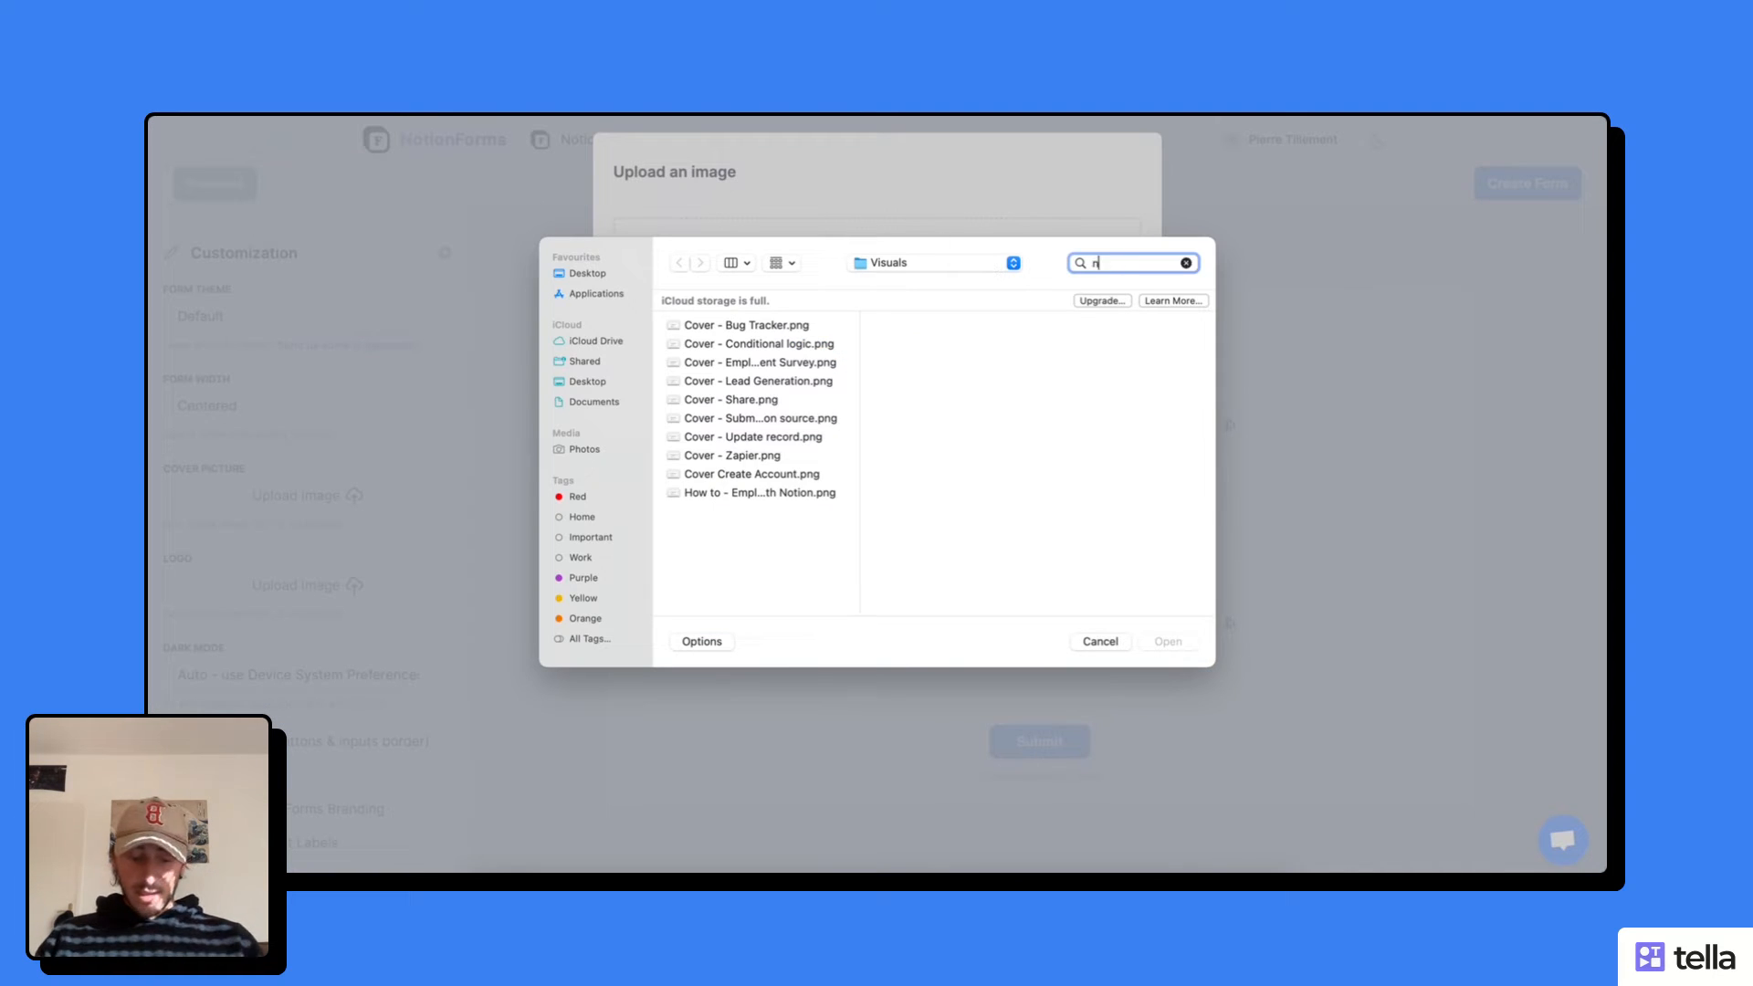
type("otion")
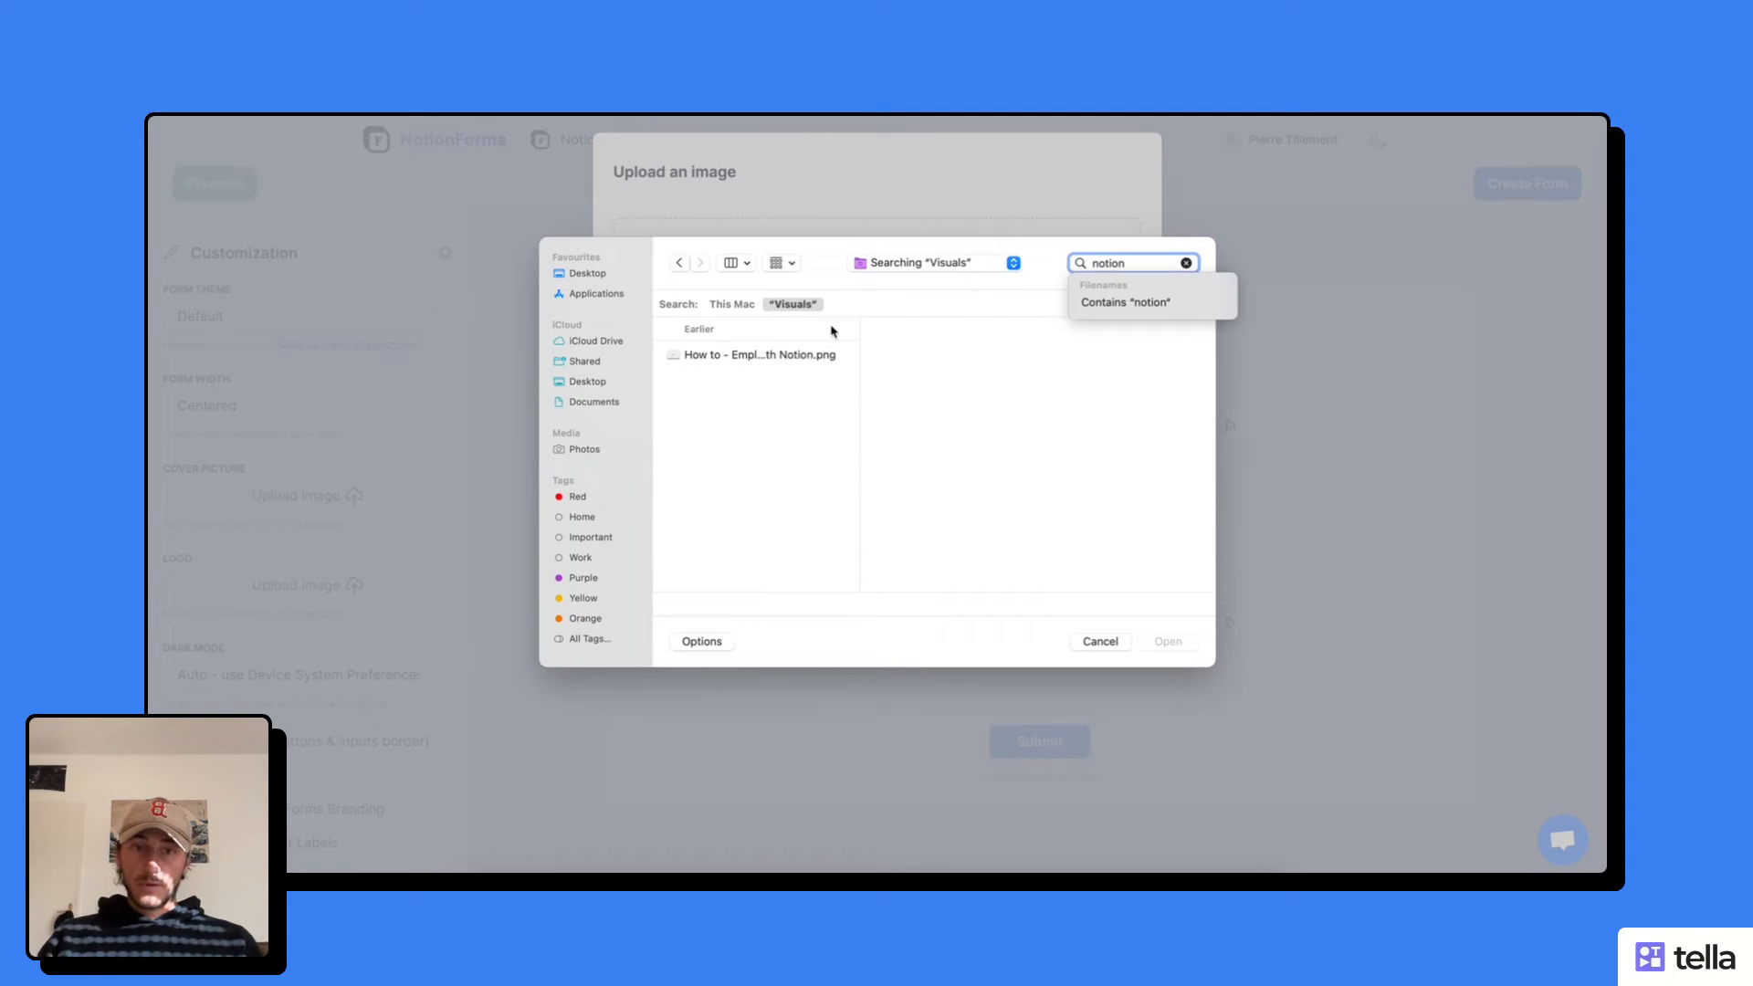
left_click(731, 304)
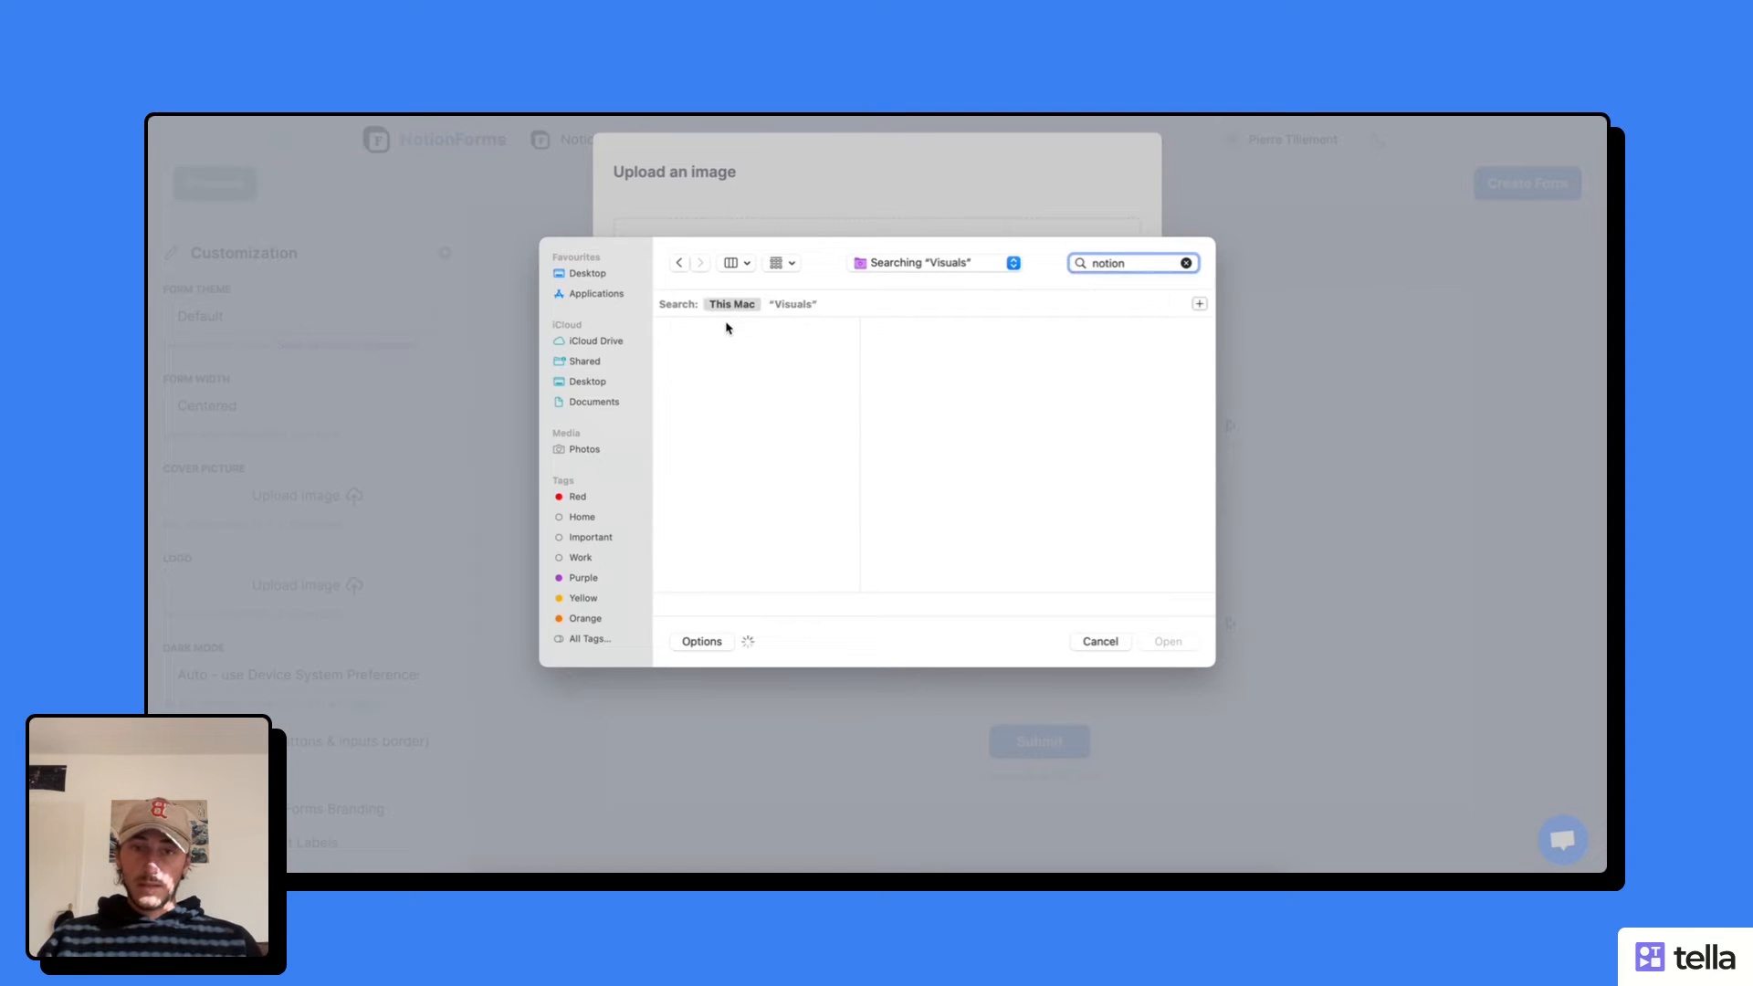
double_click(719, 411)
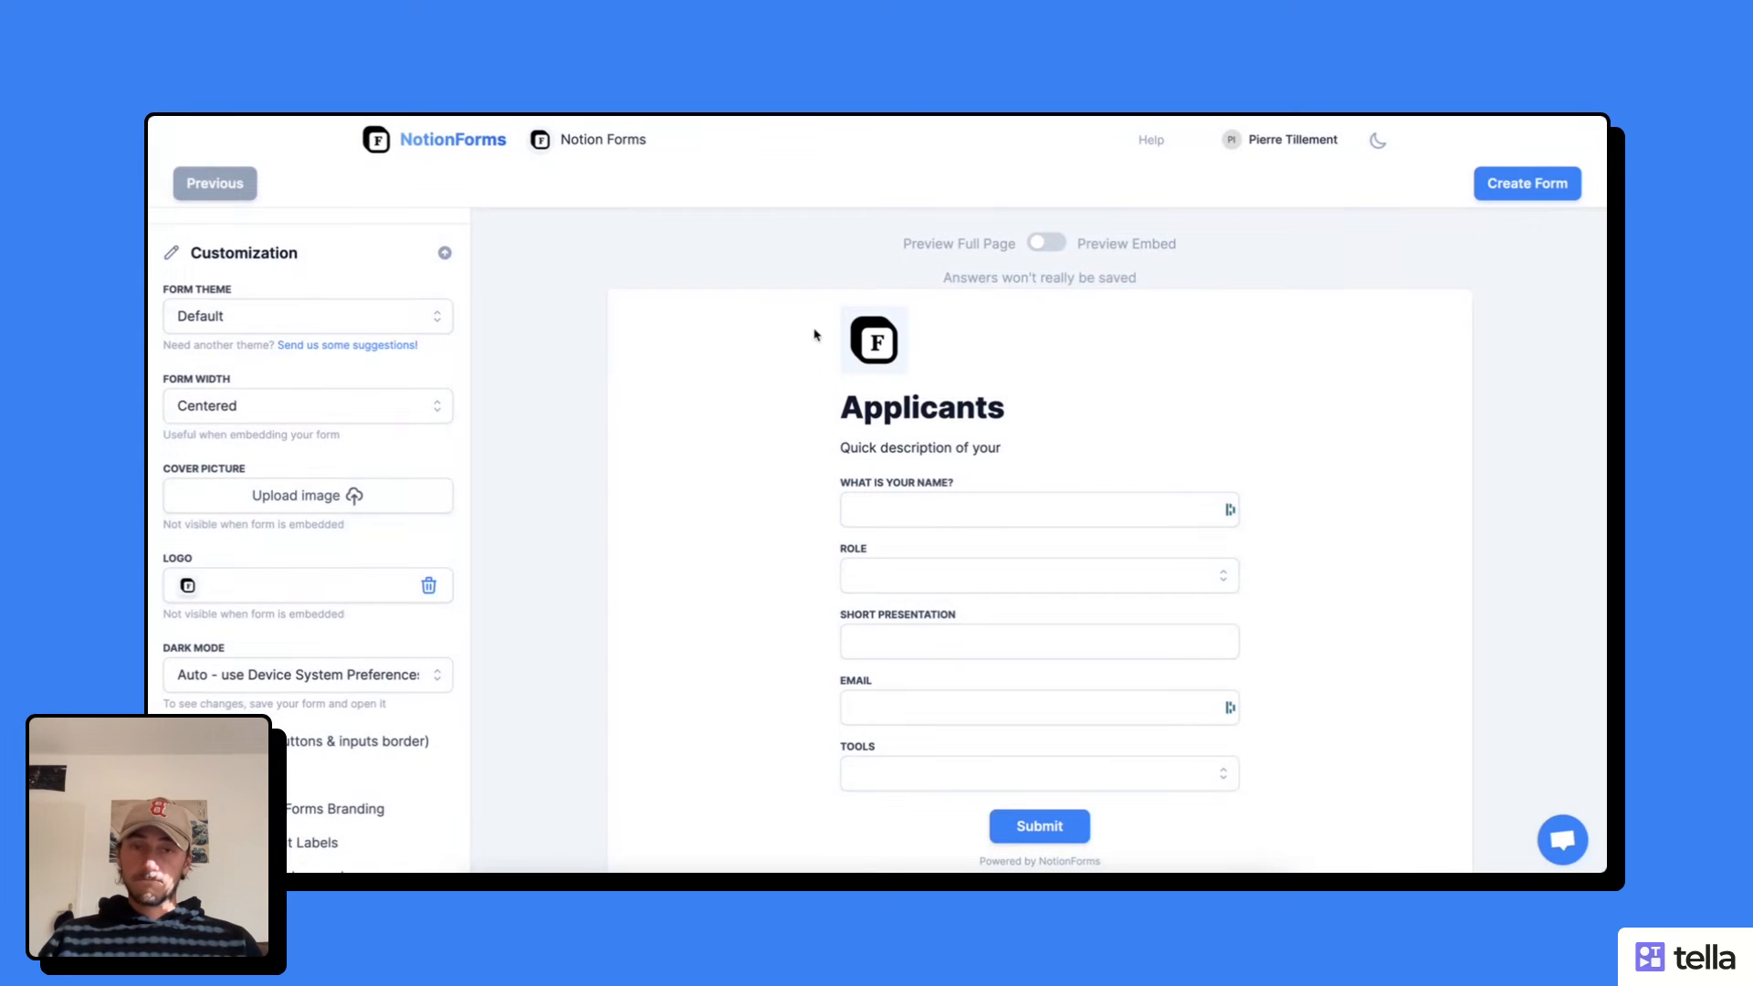
Step: Review the remaining customization options and inspect the color picker for buttons and input borders without changing the color
scroll(365, 548, "down", 3)
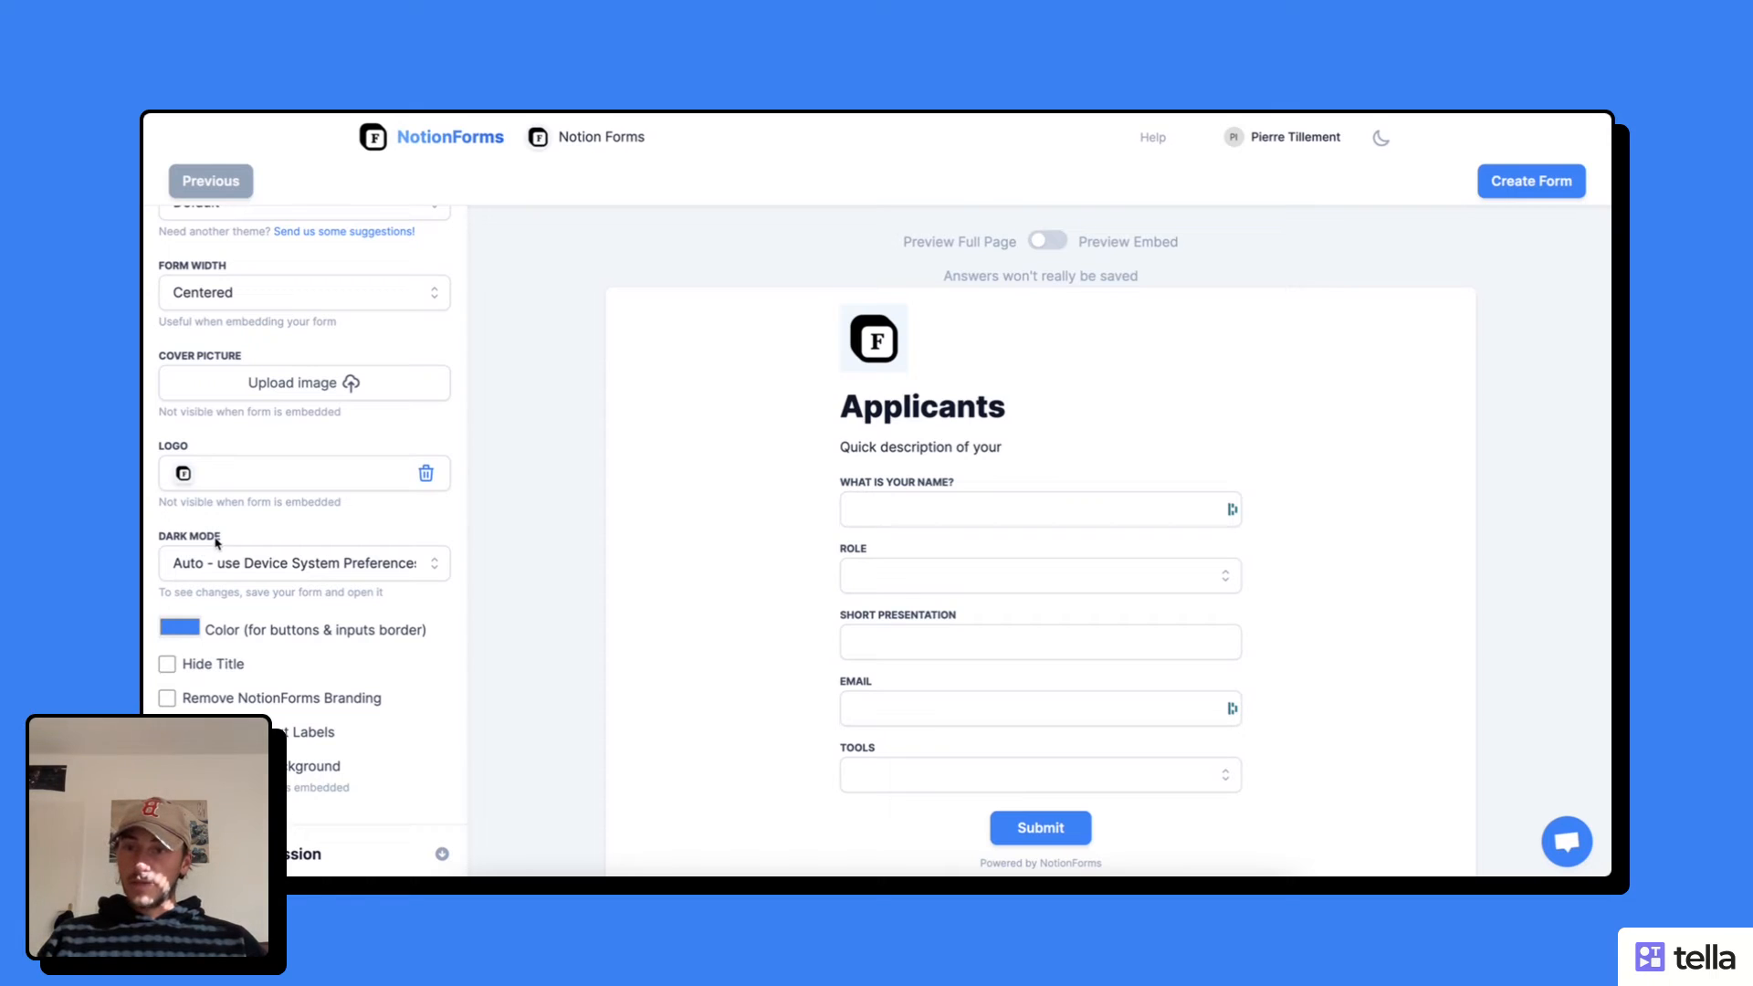
scroll(219, 548, "down", 2)
left_click(182, 479)
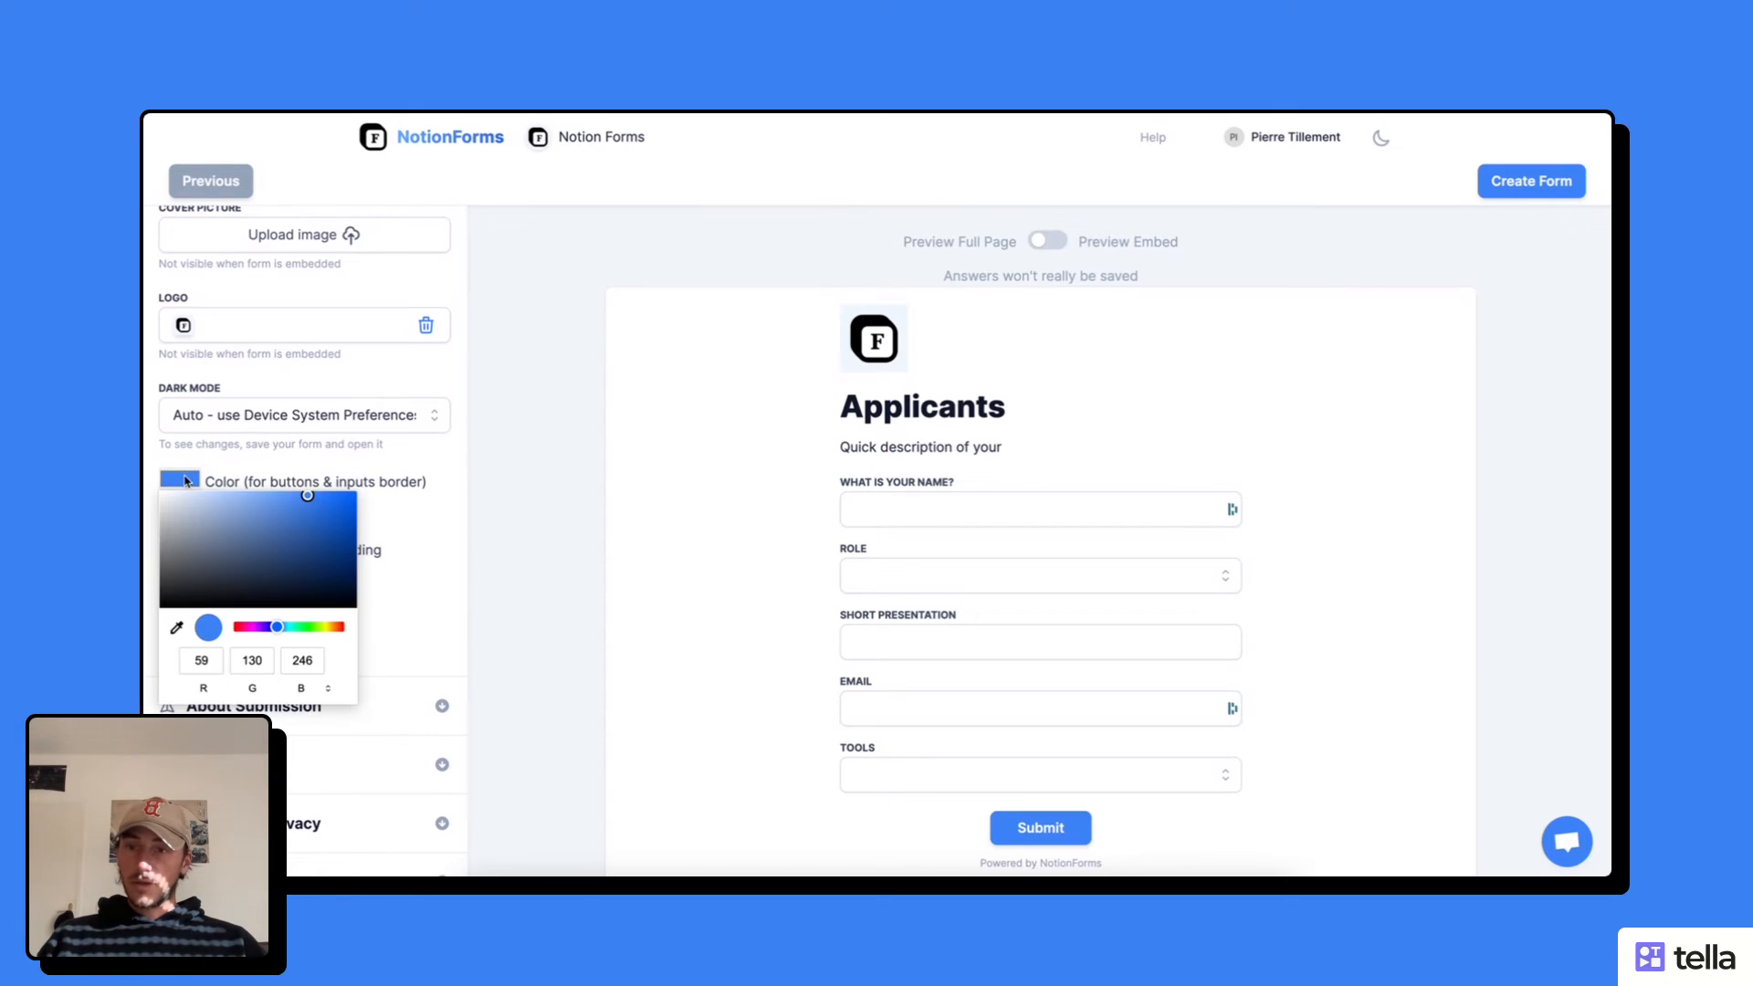
left_click(383, 498)
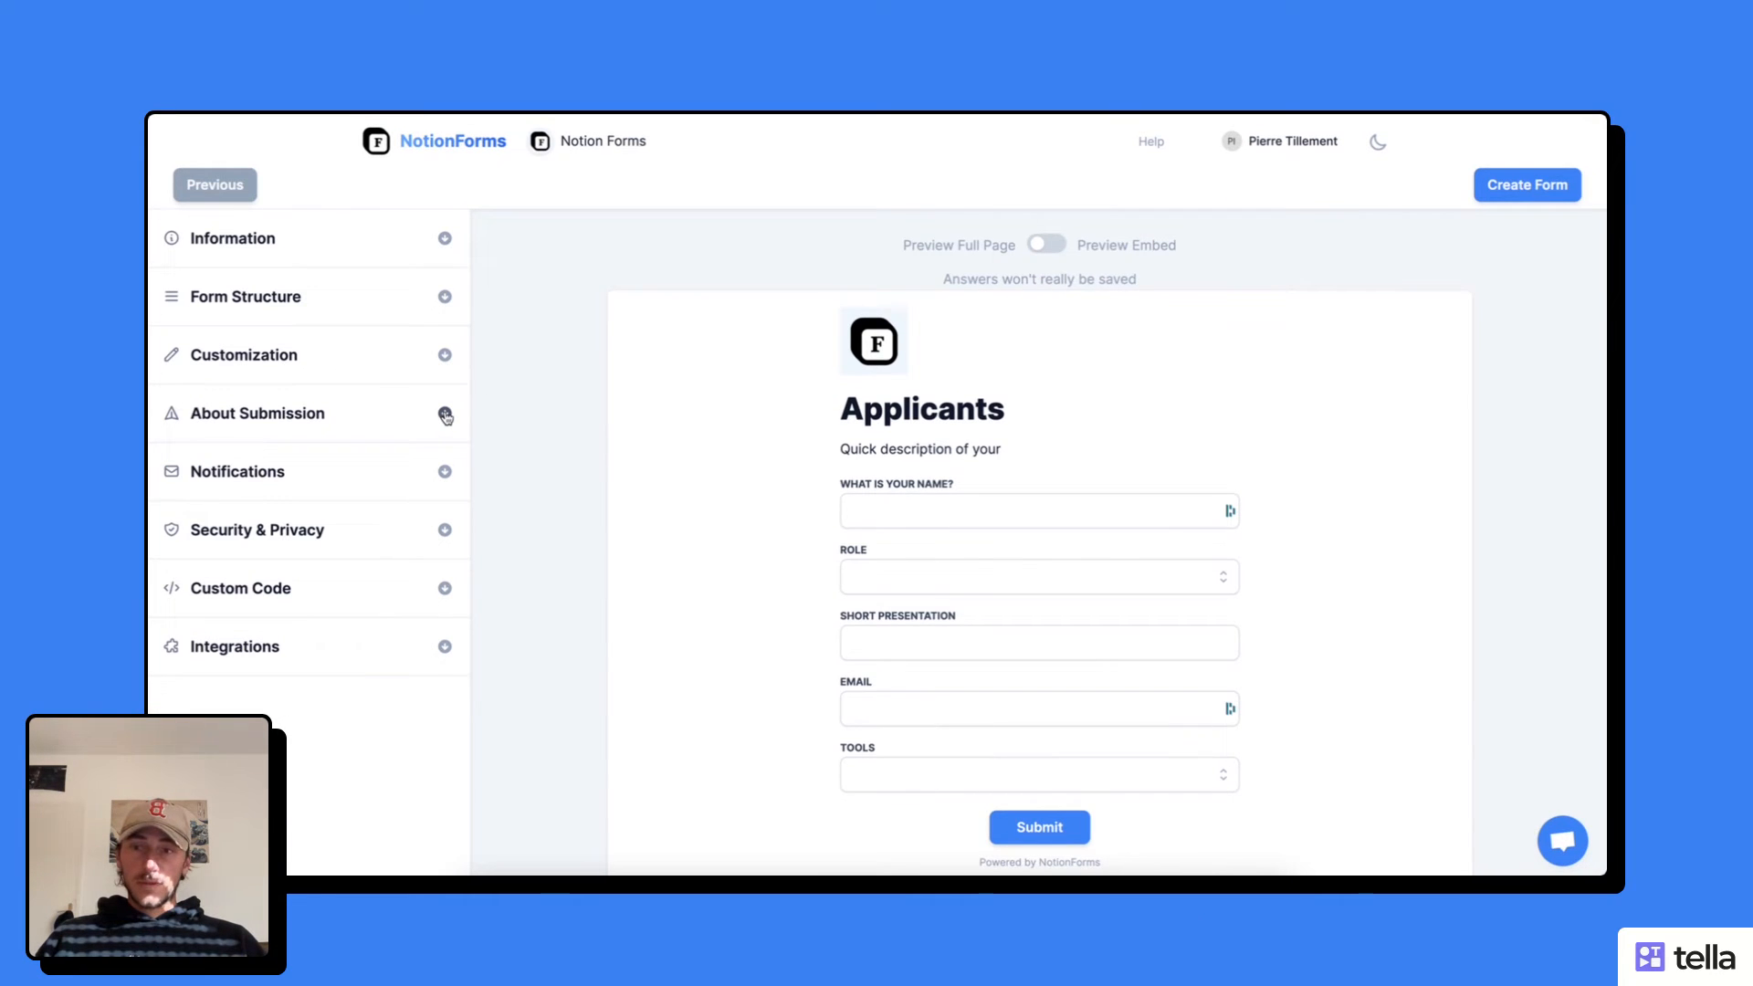
Step: Set the submit button text to "signup" in the About Submission settings
left_click(446, 416)
scroll(385, 473, "down", 1)
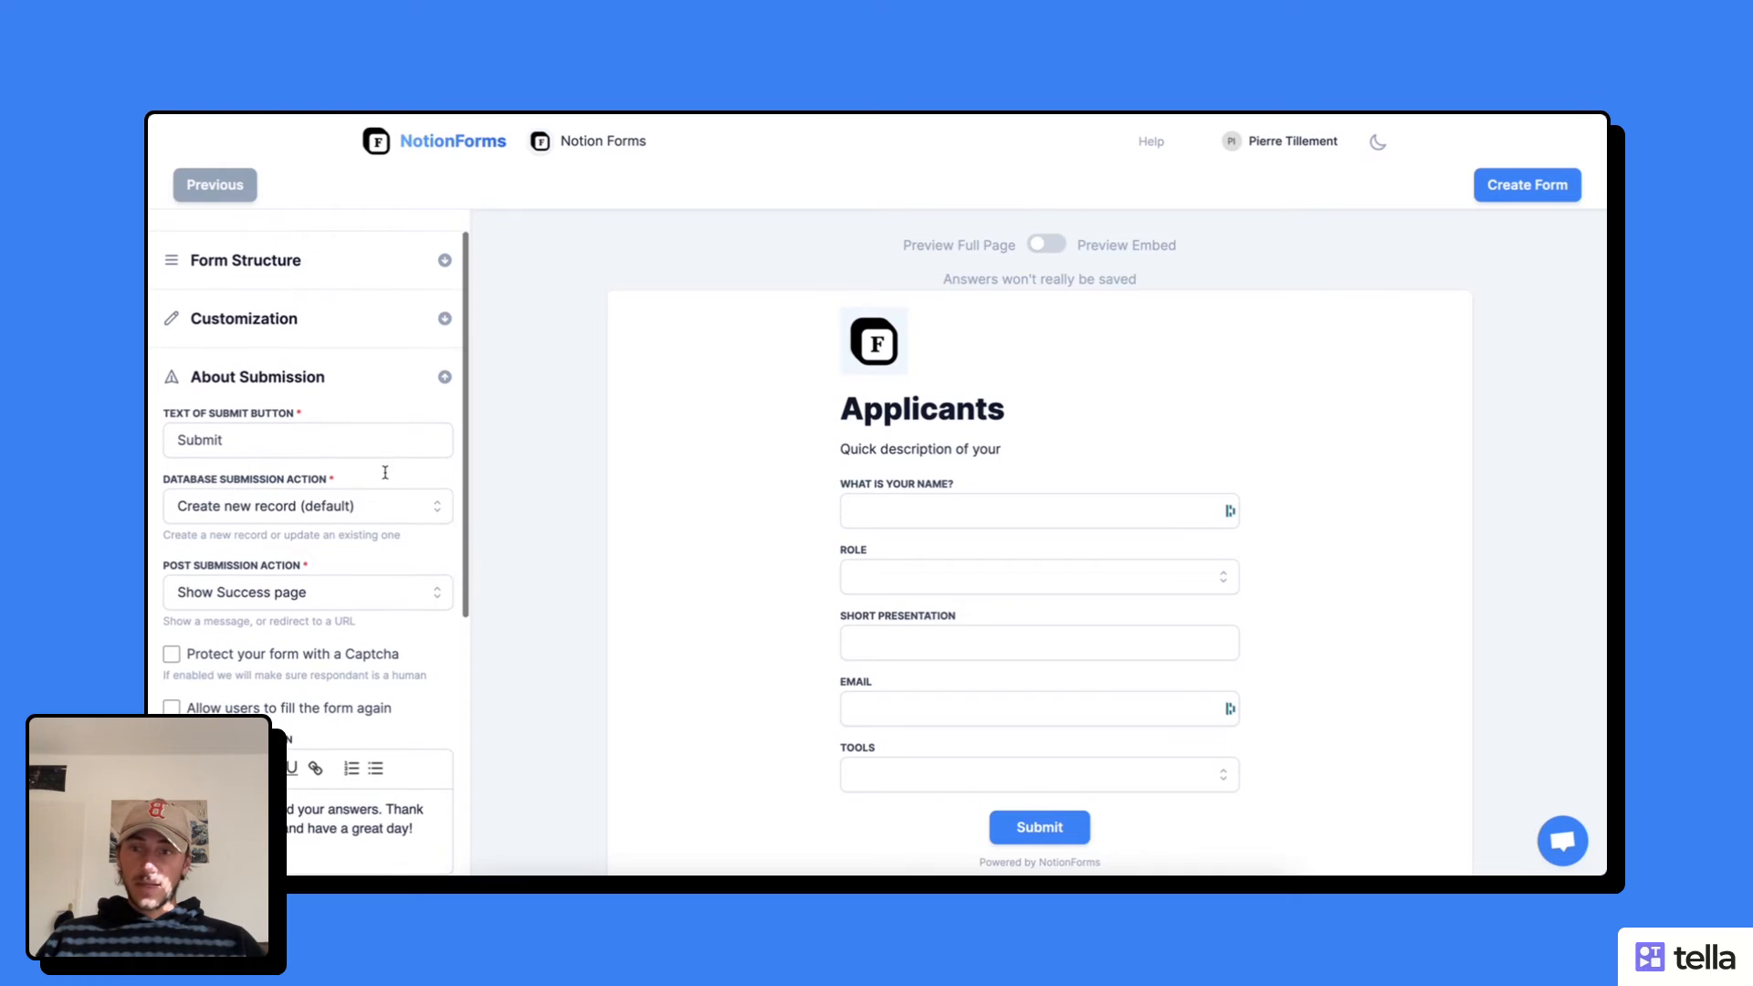
scroll(365, 475, "down", 1)
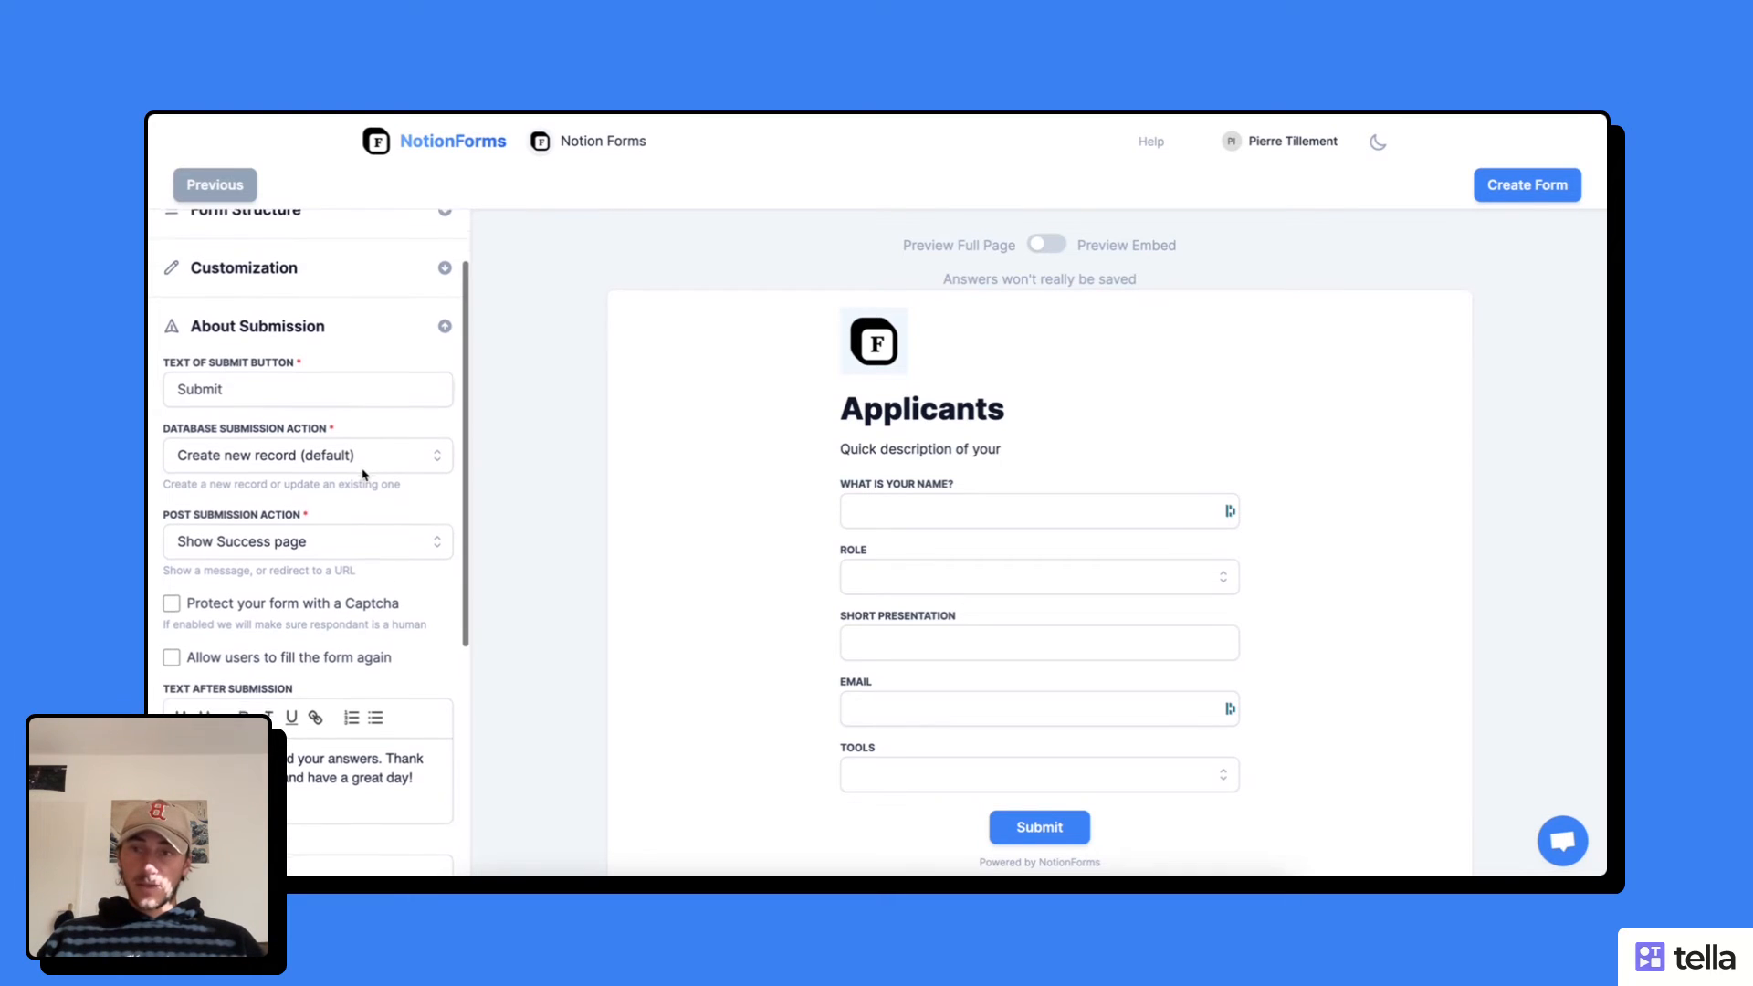
scroll(287, 389, "down", 1)
left_click(261, 350)
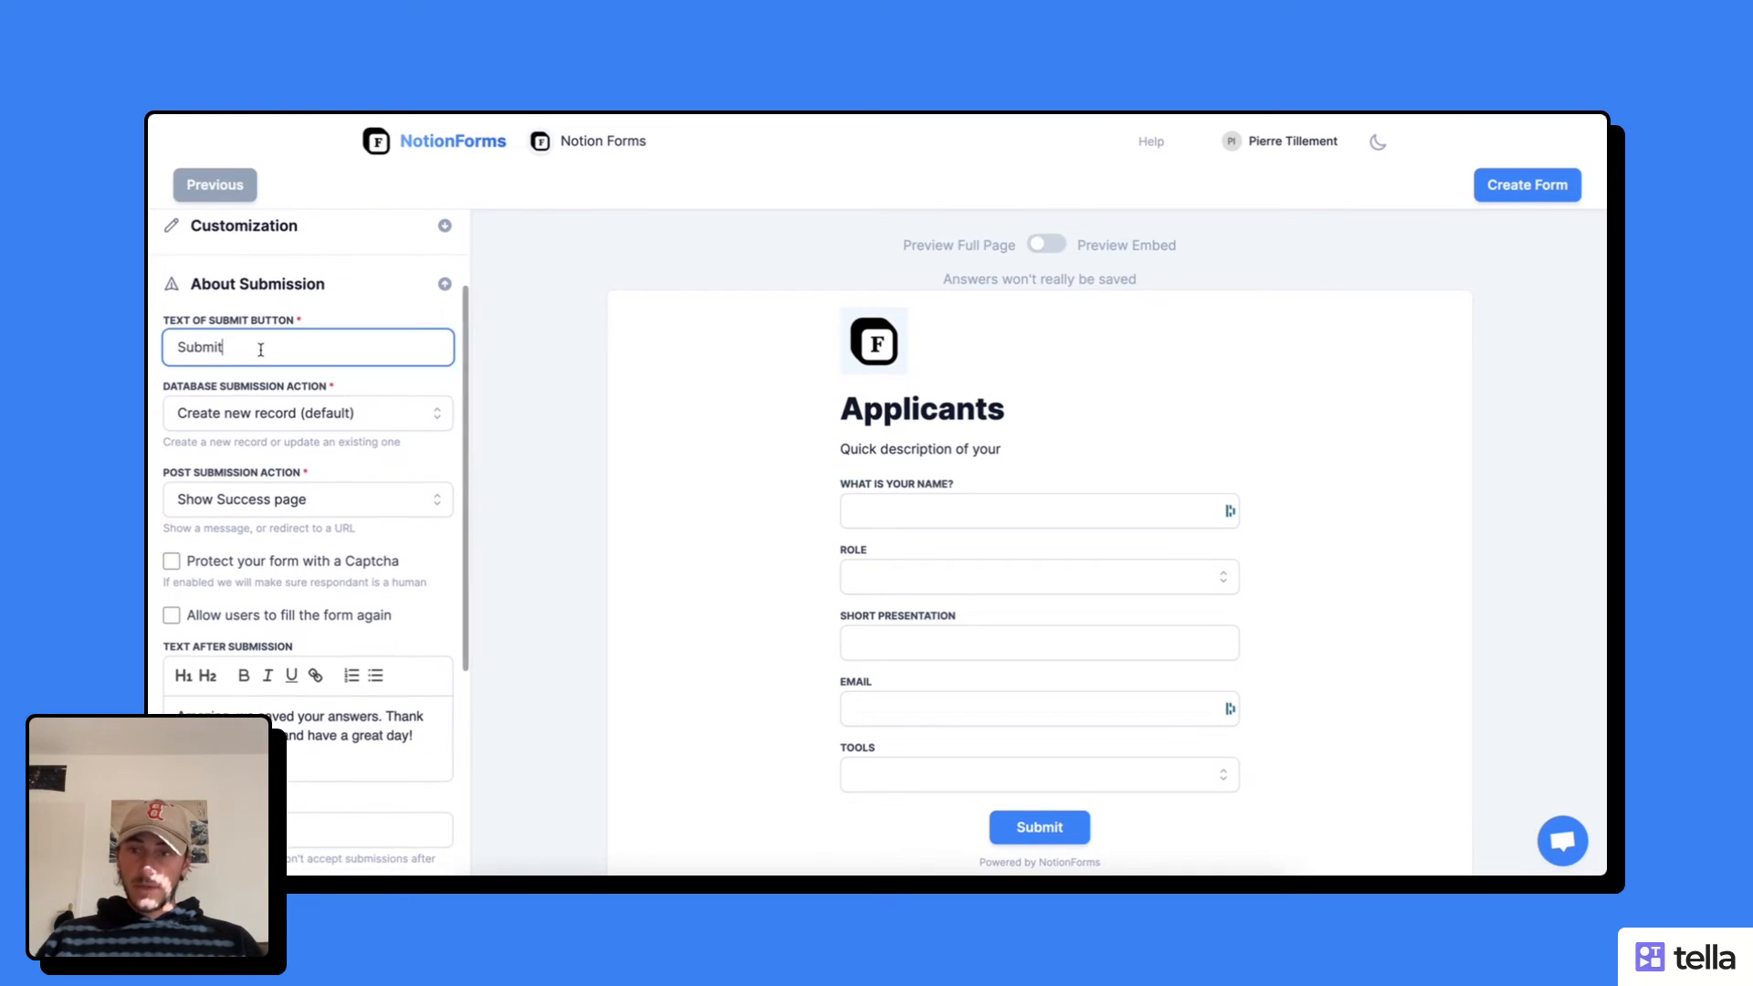
double_click(260, 350)
type("<<<s")
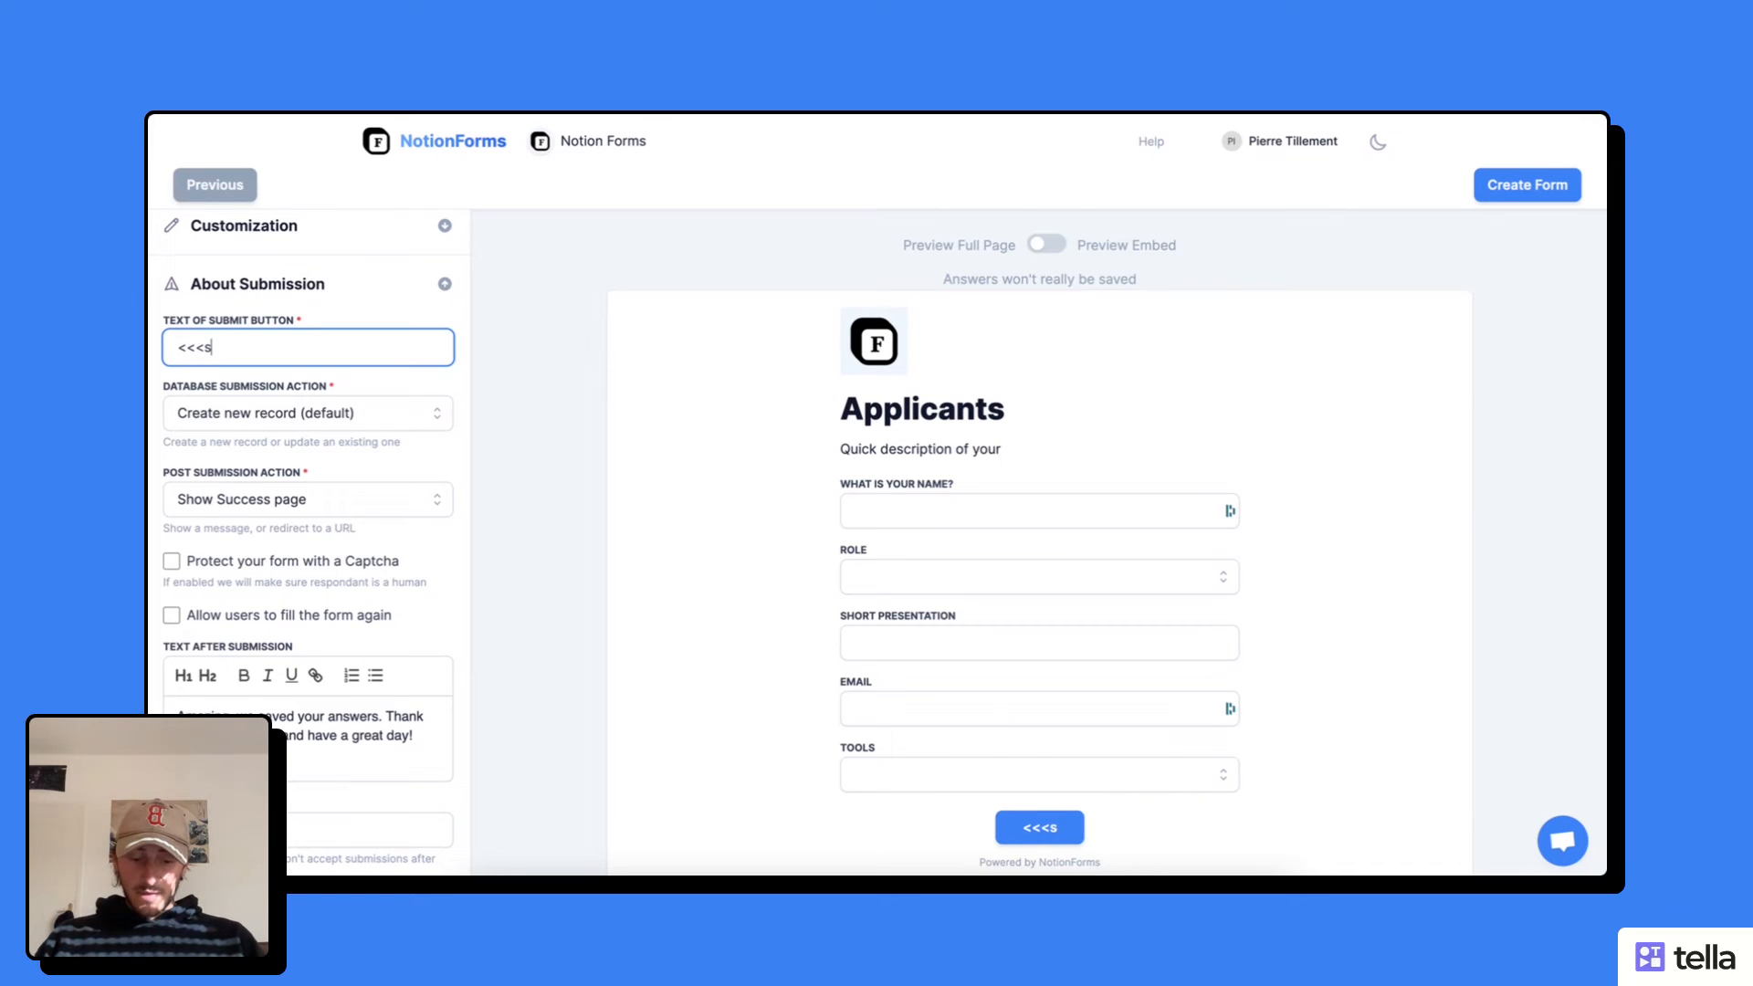
type("ugni")
key("BackSpace")
key("BackSpace")
key("BackSpace")
key("BackSpace")
key("BackSpace")
key("BackSpace")
key("BackSpace")
key("BackSpace")
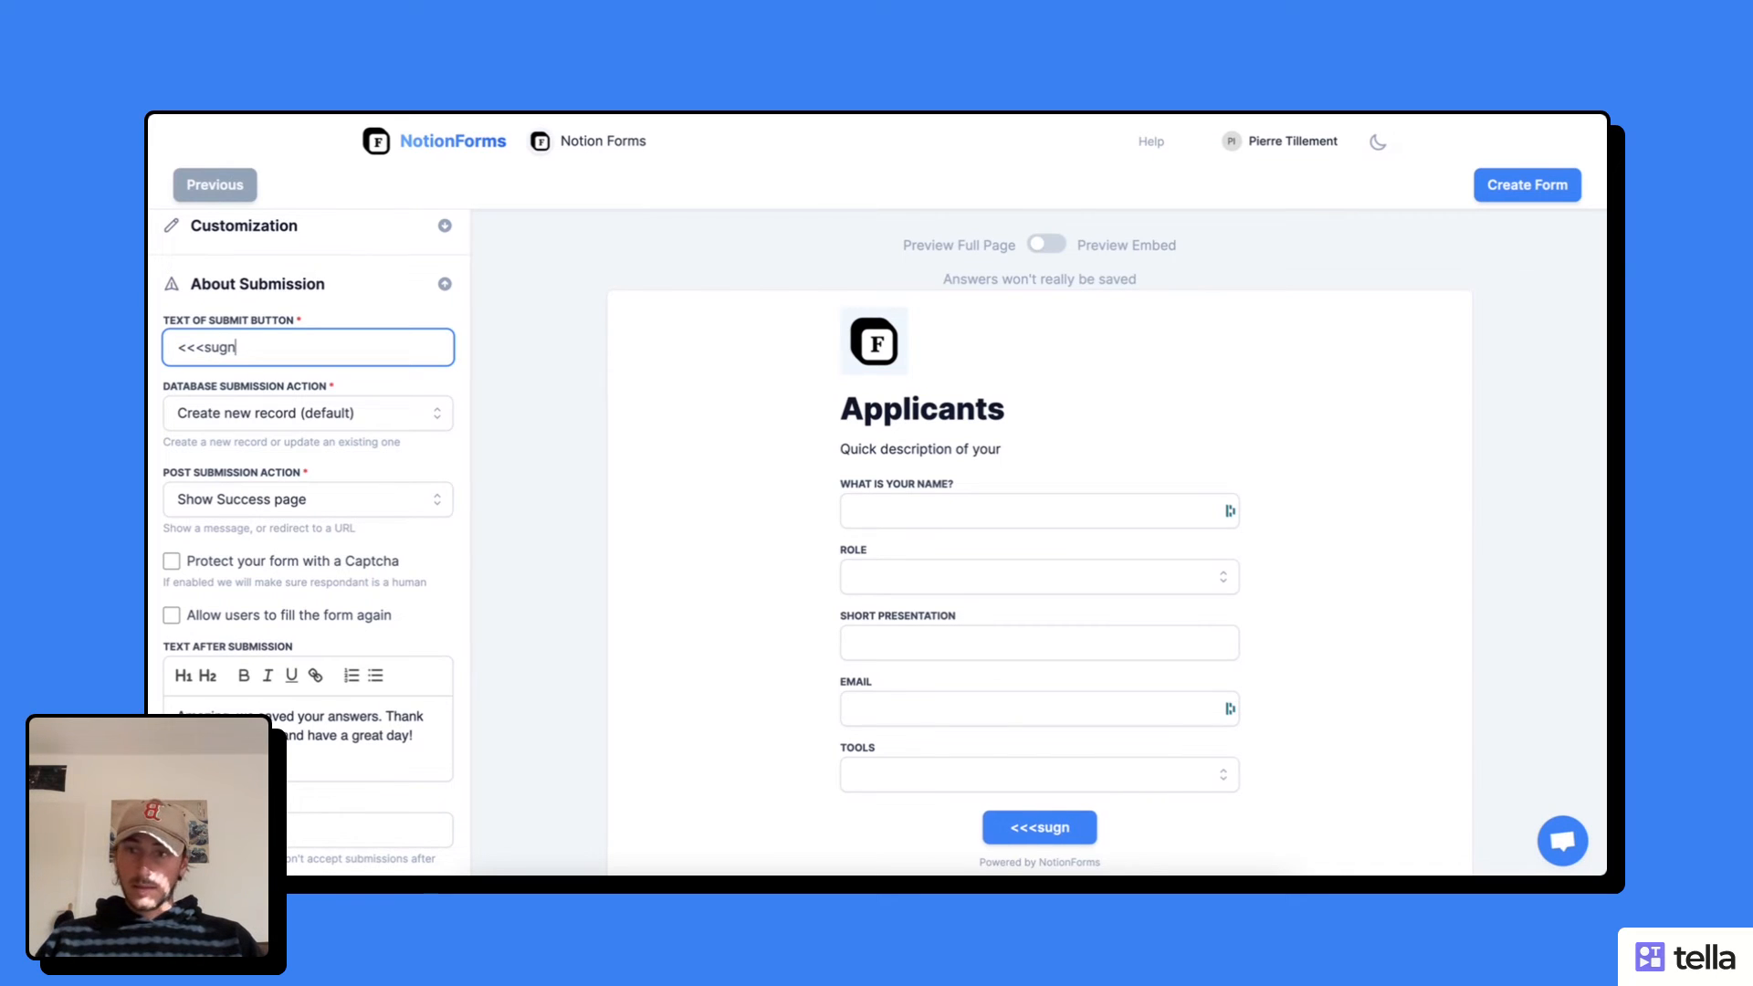
type("signup")
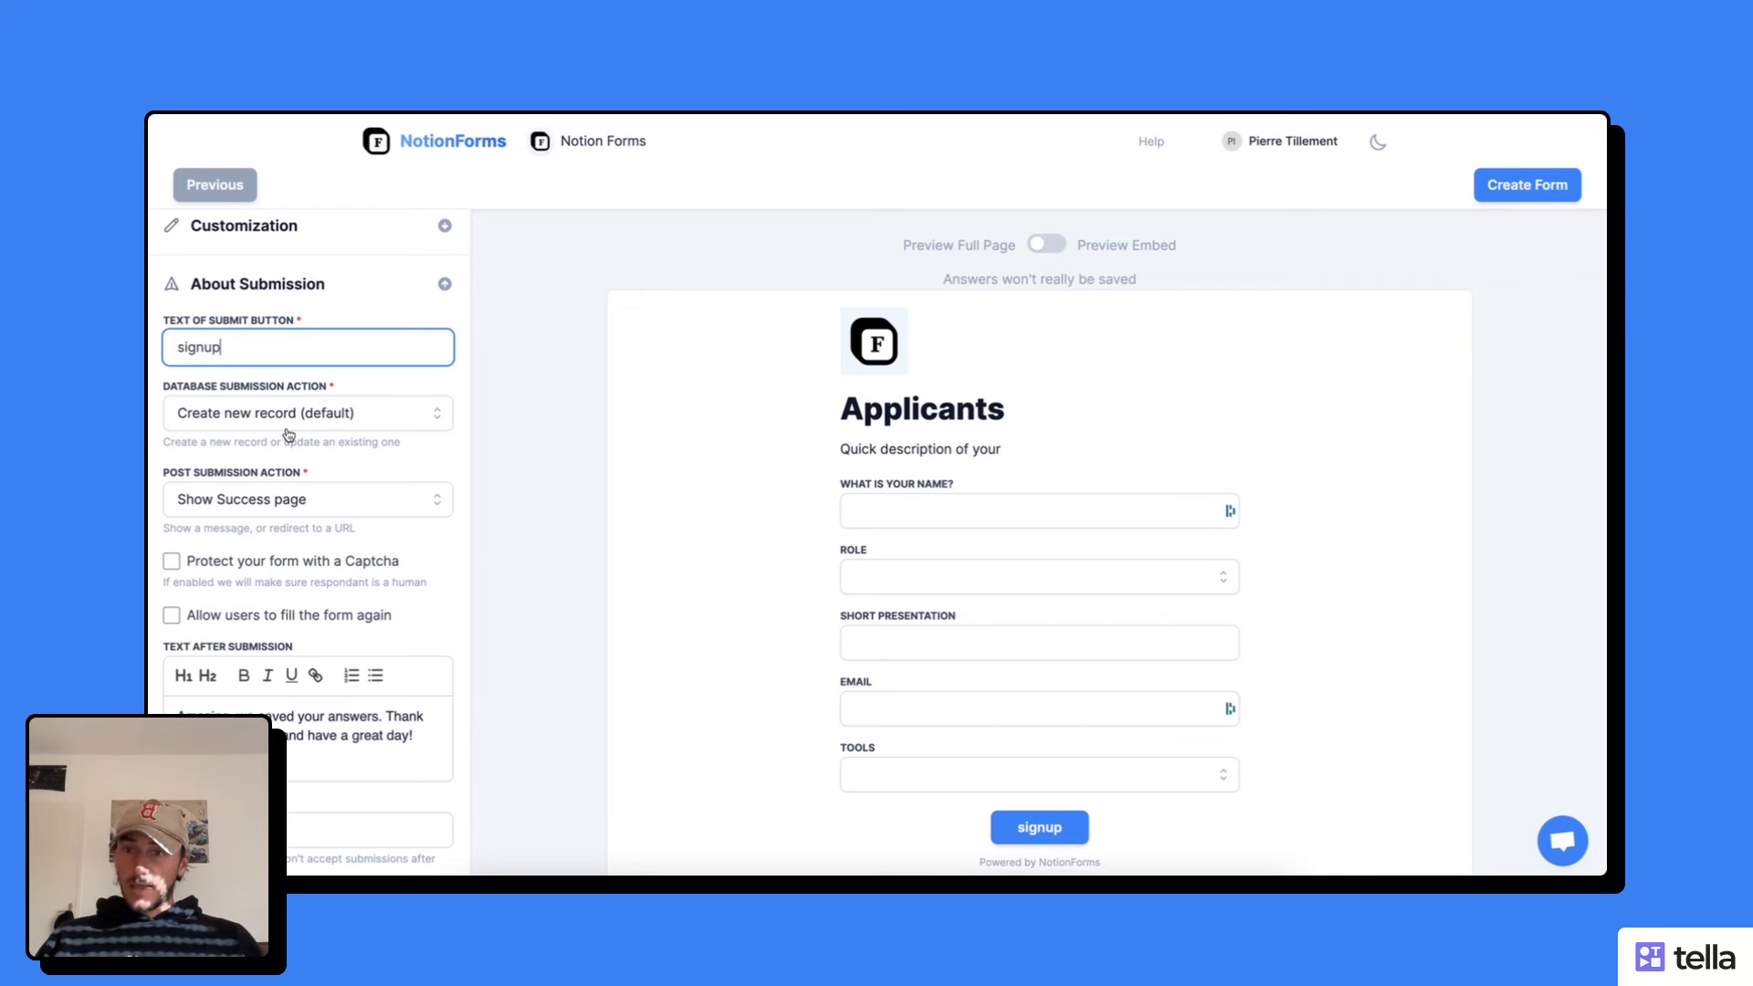
Step: Examine the choices for the database submission action and post submission action, and review the remaining submission settings
left_click(285, 421)
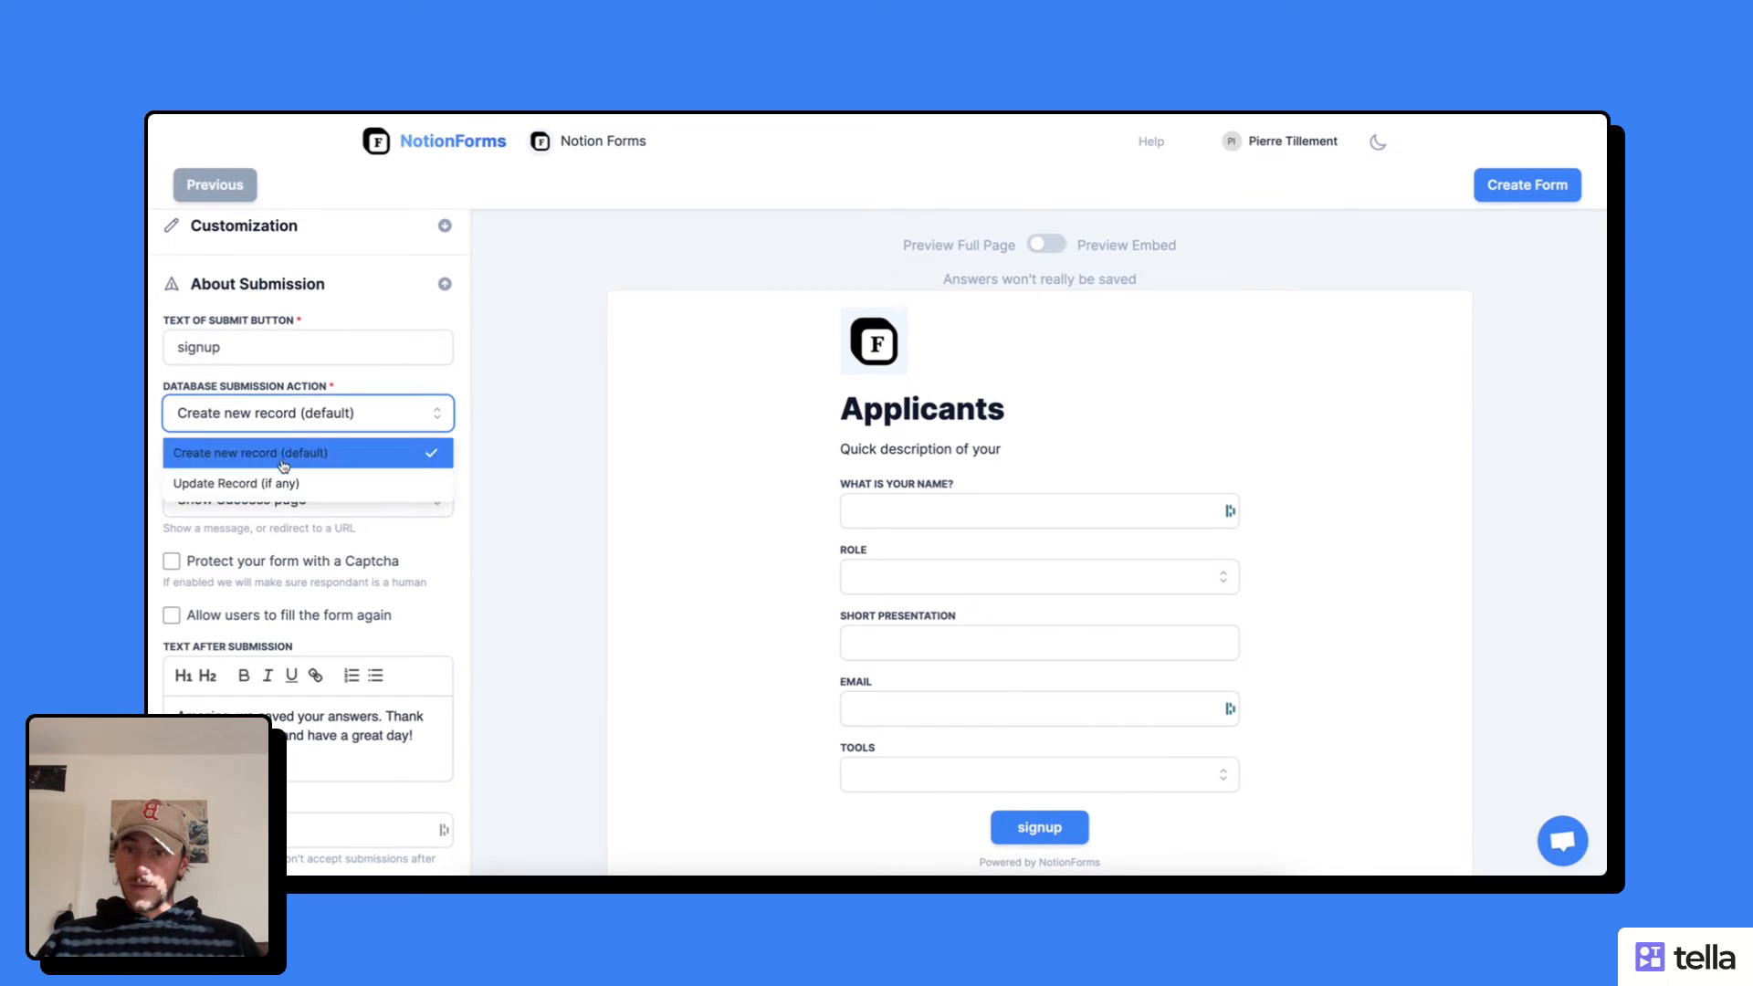
left_click(356, 384)
scroll(298, 497, "down", 1)
scroll(298, 496, "down", 1)
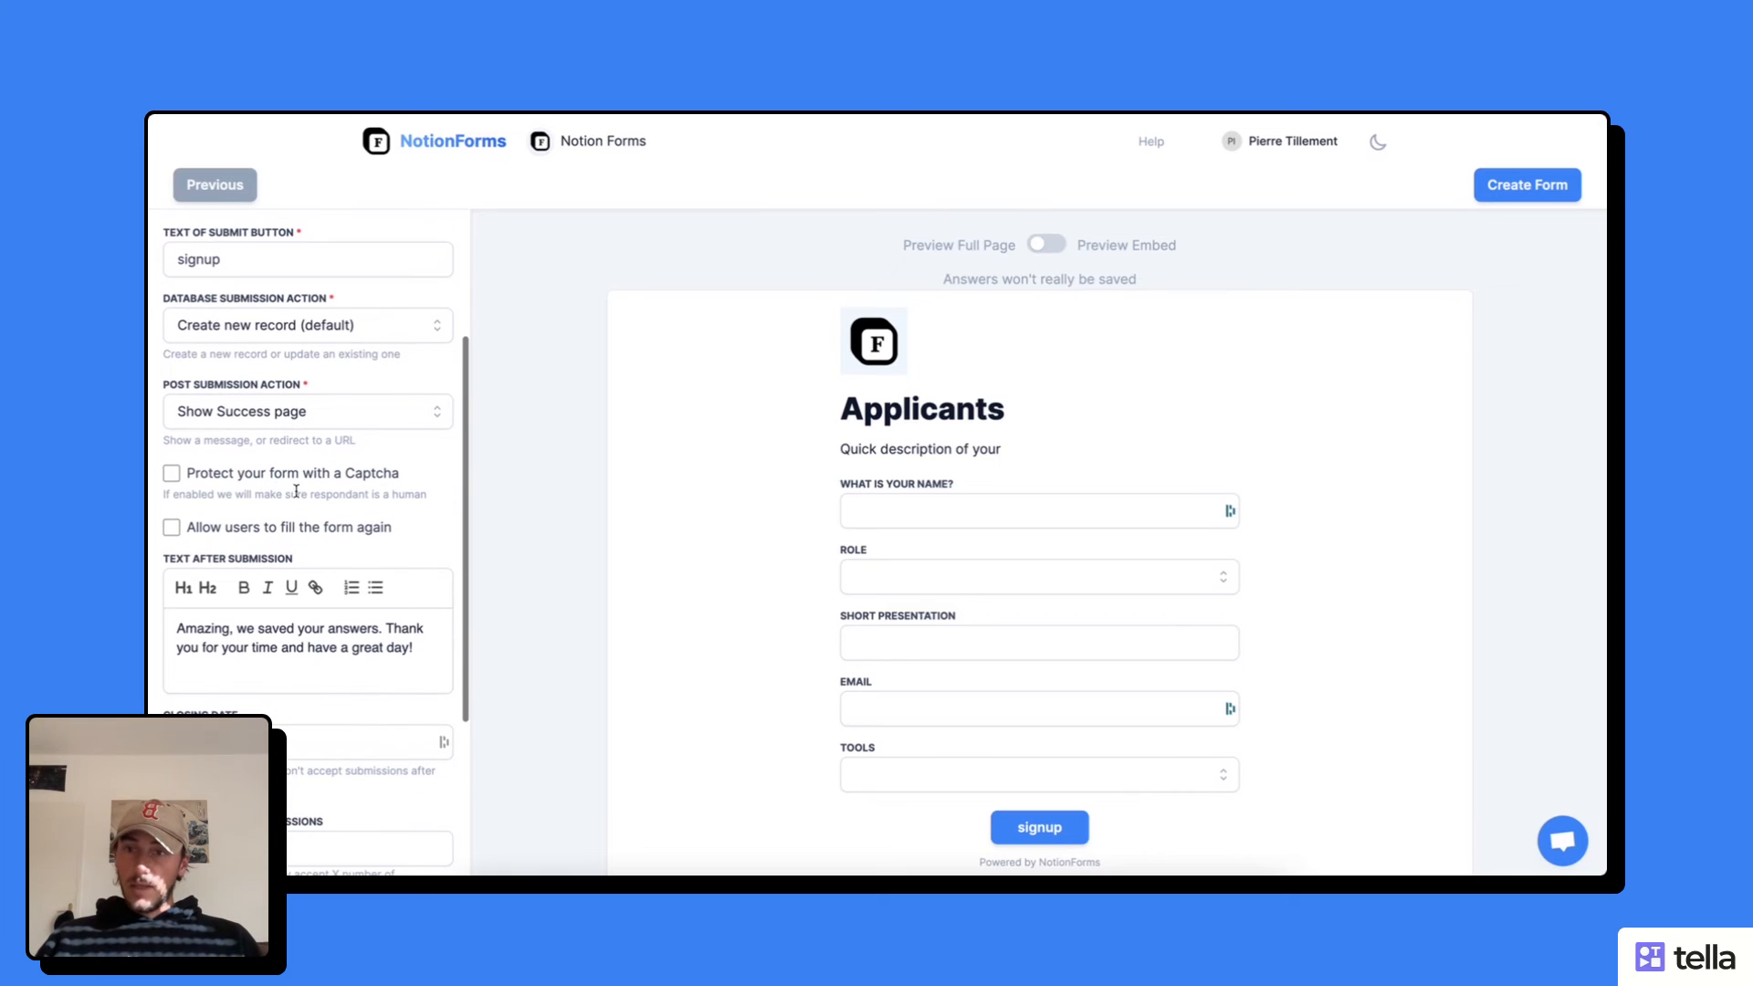
left_click(304, 421)
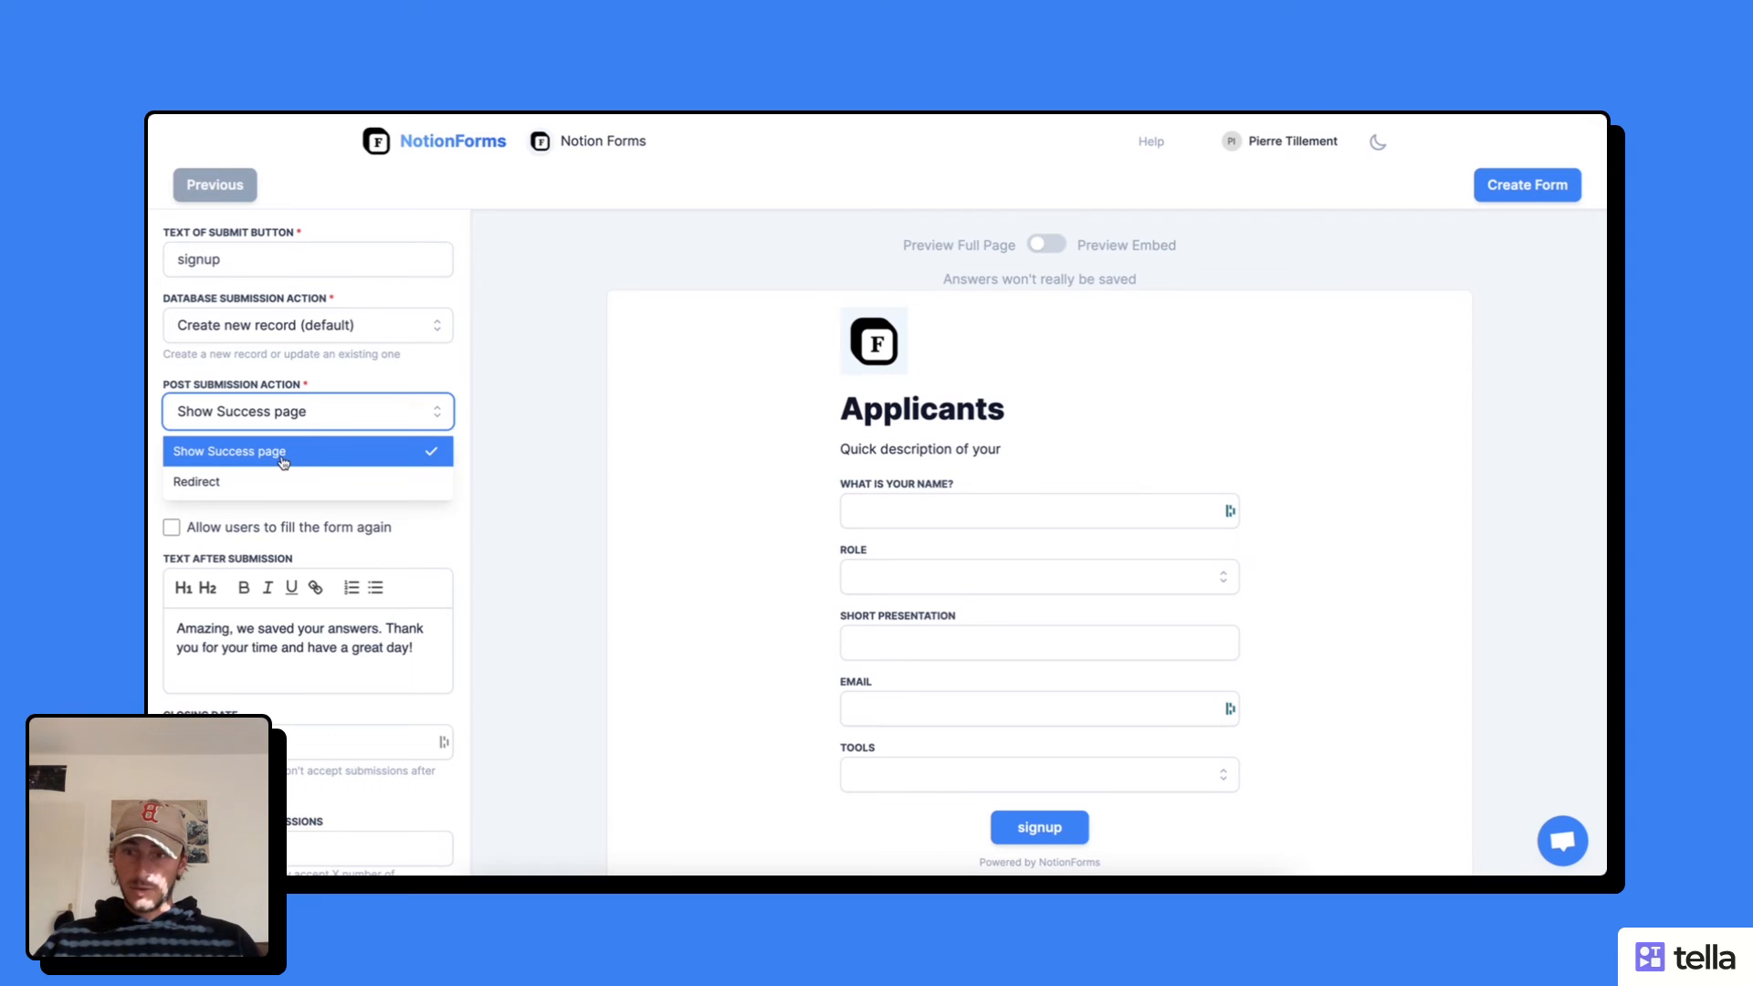
left_click(252, 513)
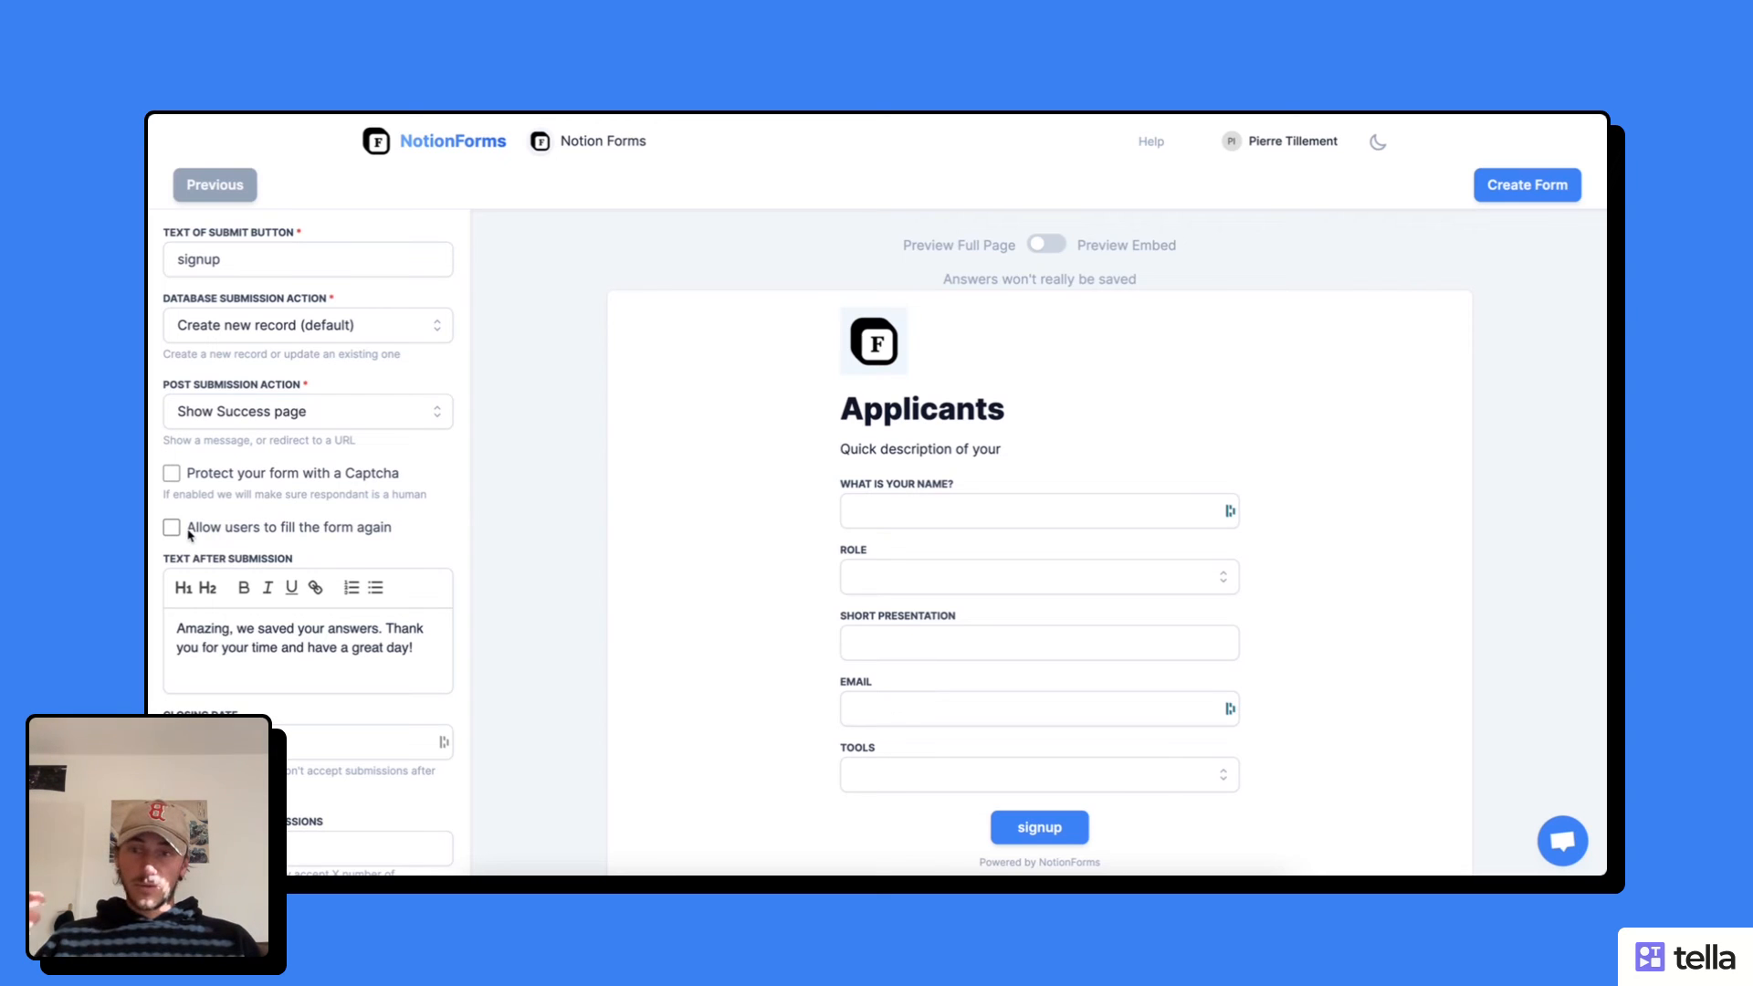
scroll(189, 533, "down", 1)
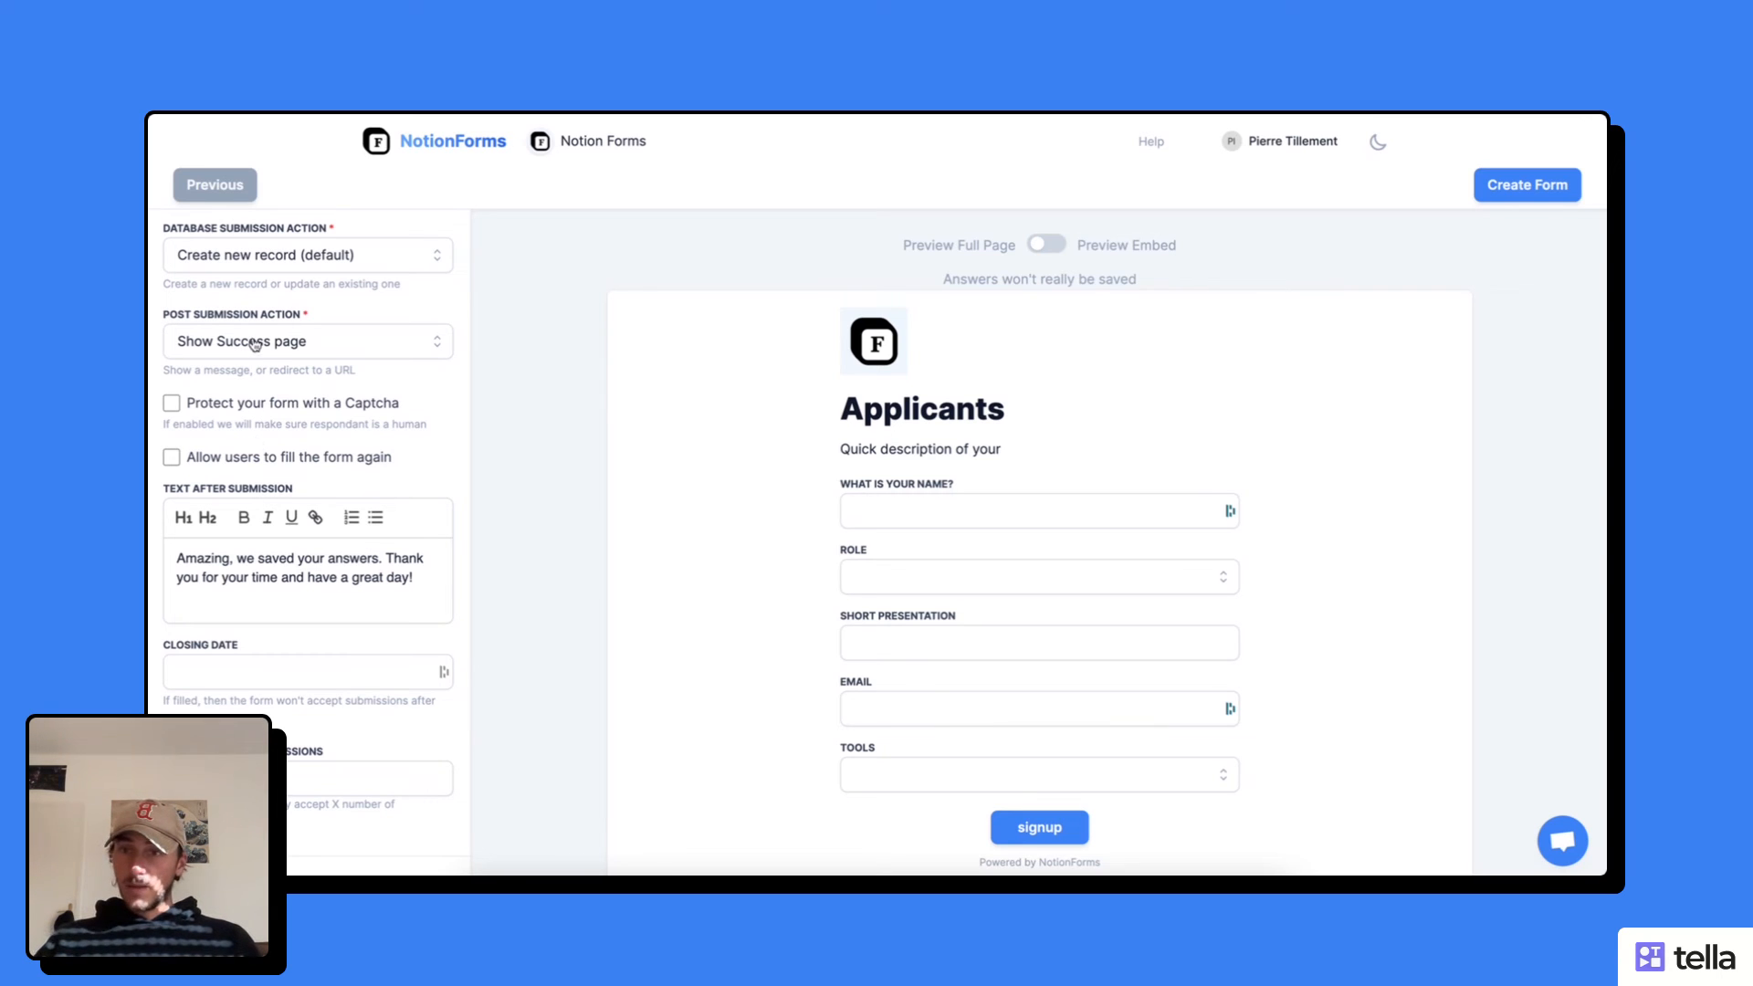
scroll(296, 679, "down", 1)
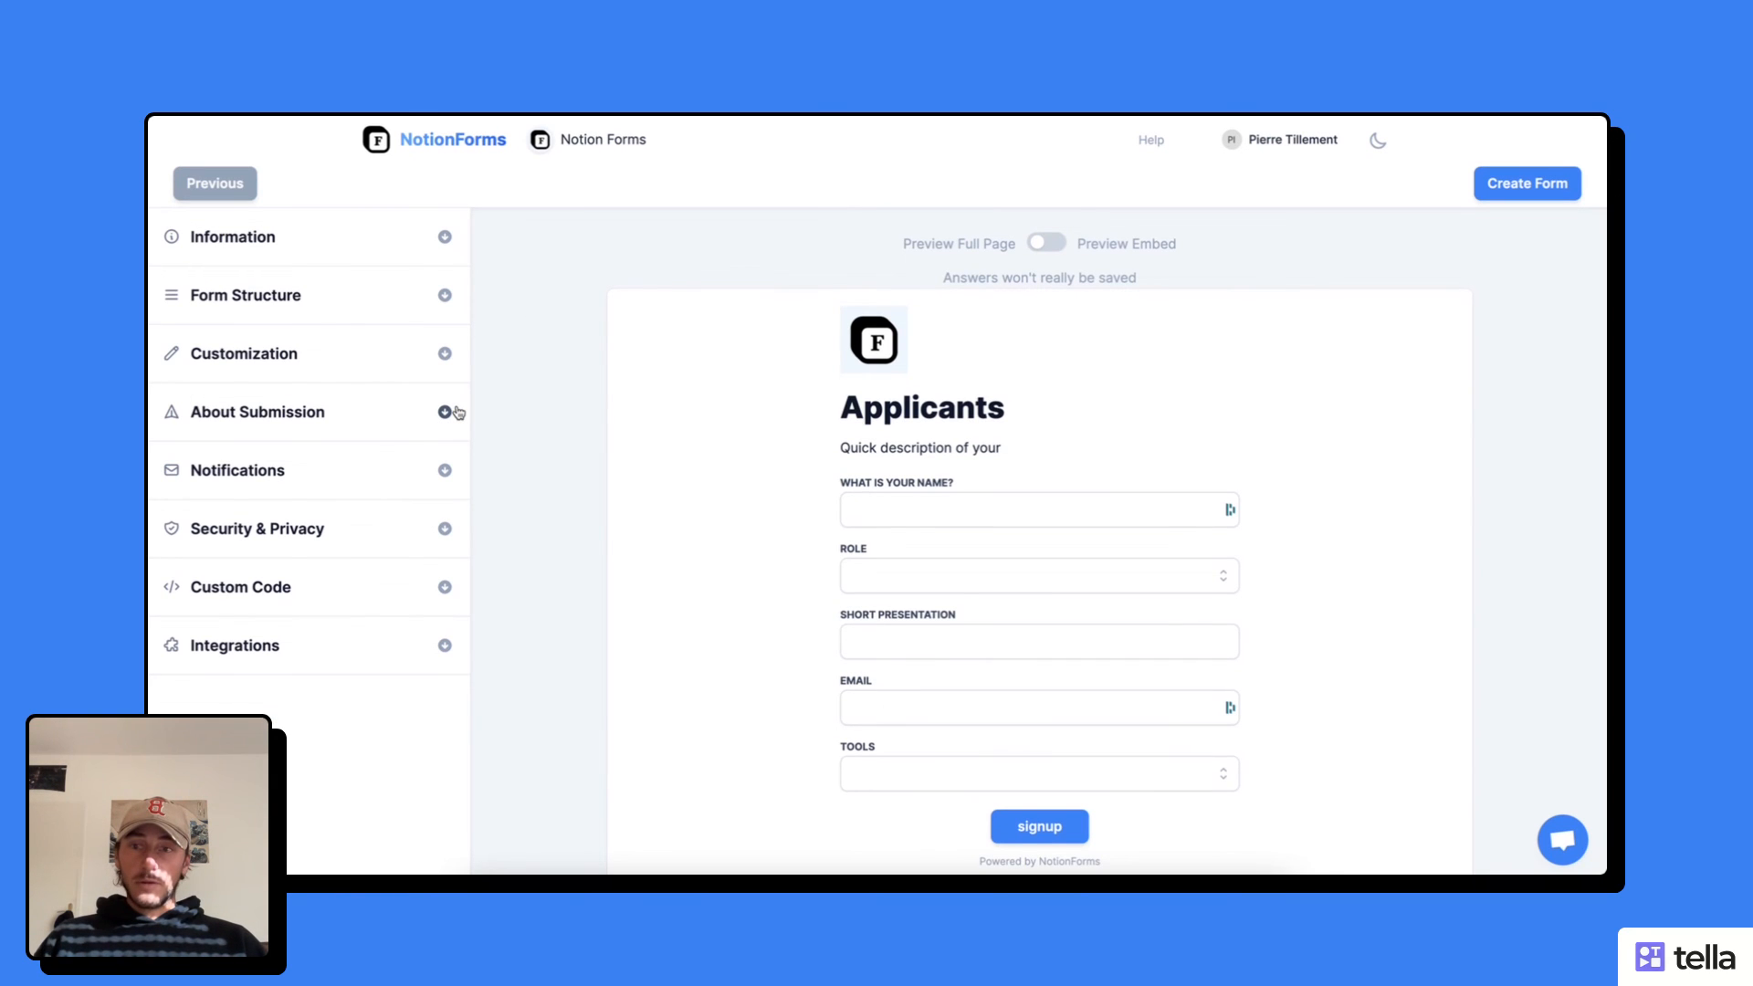
Step: In the notification settings, try the email and Slack notifications on submission, turning each one on and back off
left_click(445, 471)
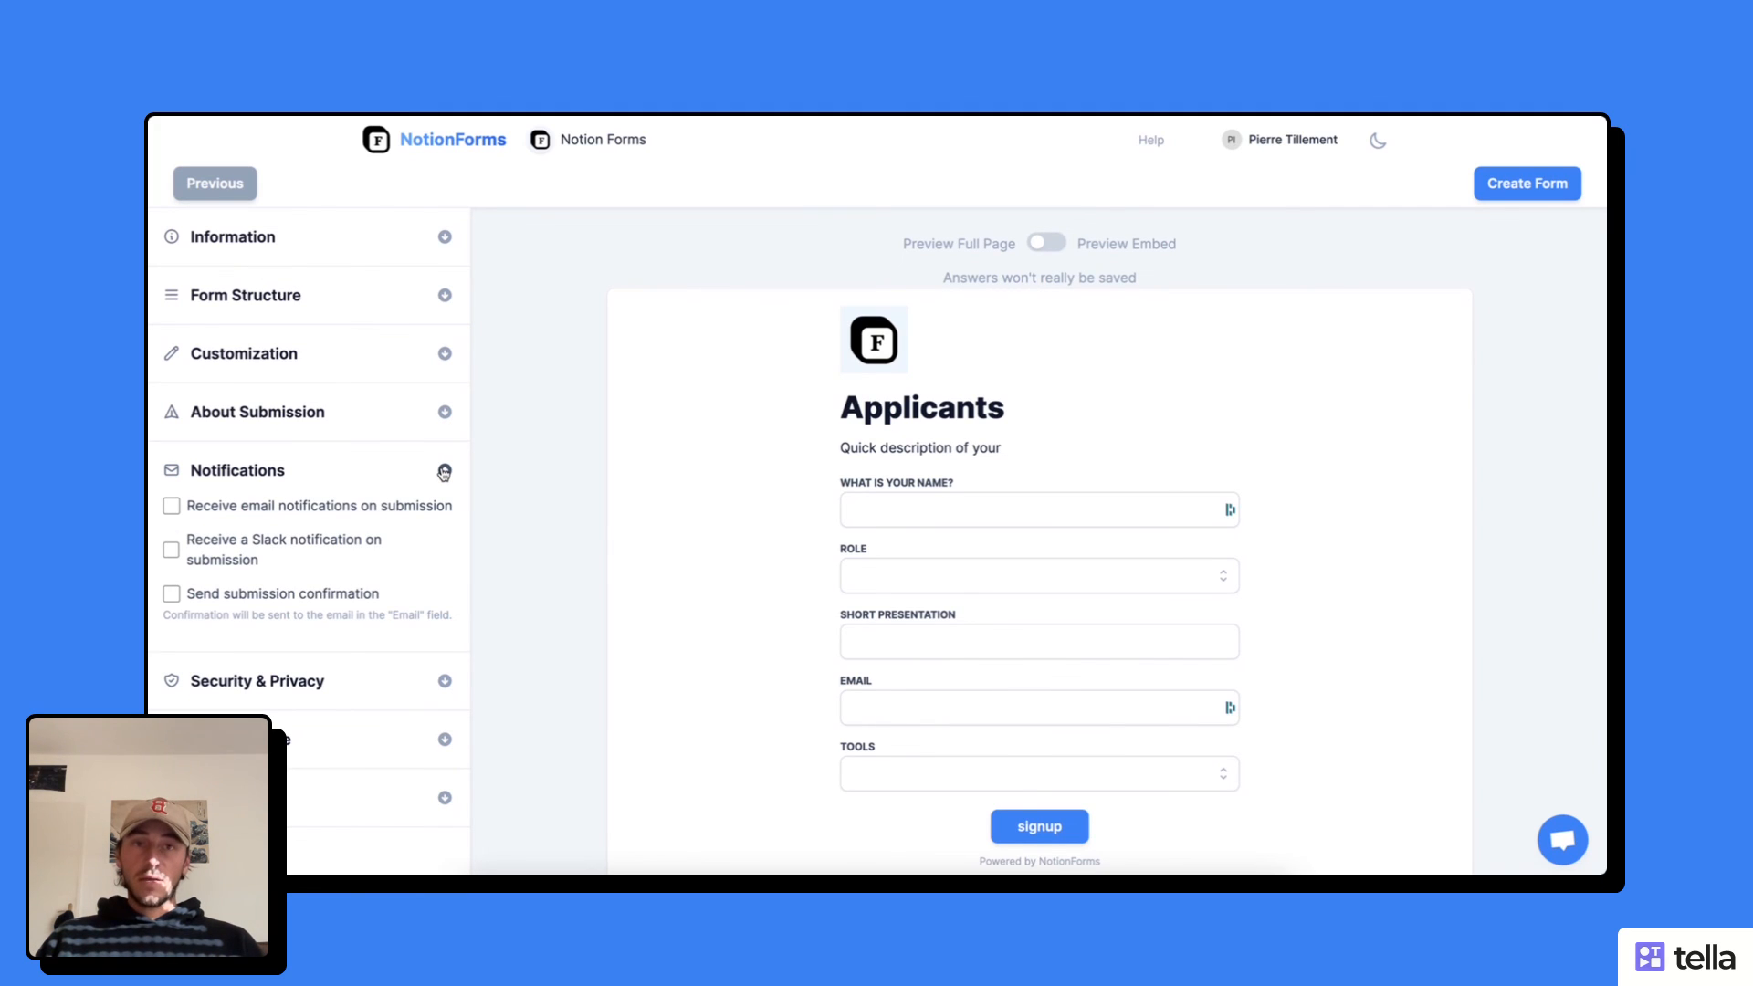
left_click(172, 507)
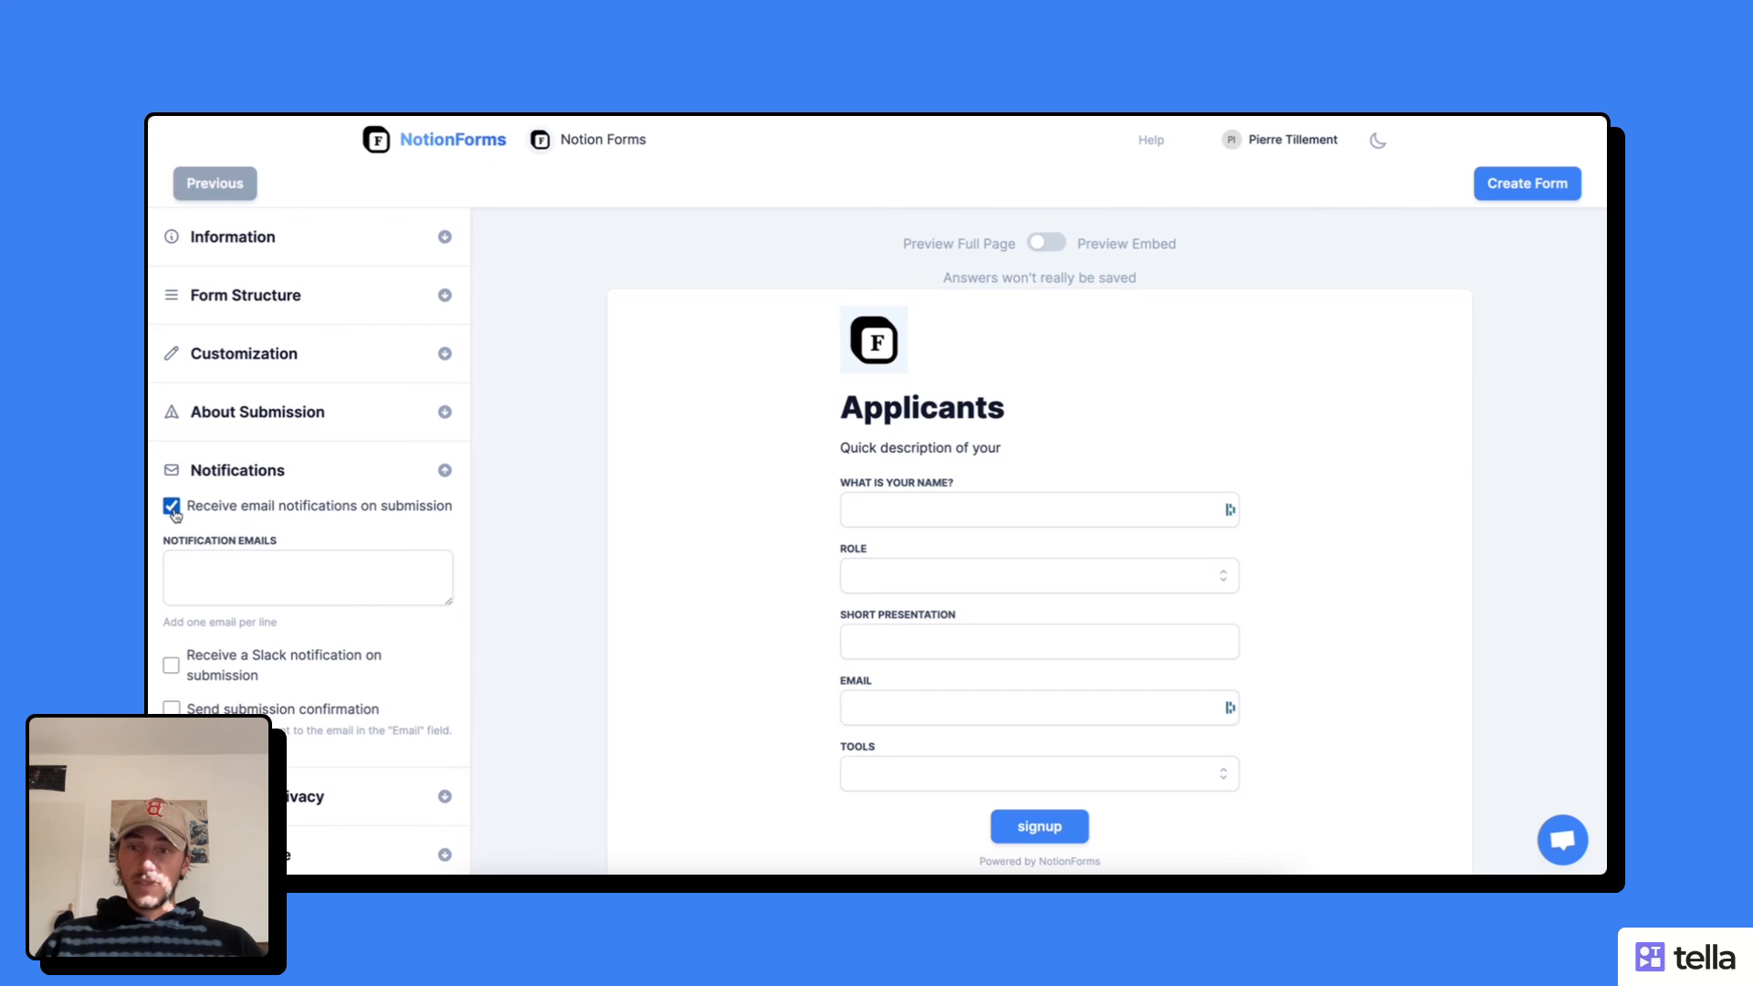
left_click(242, 570)
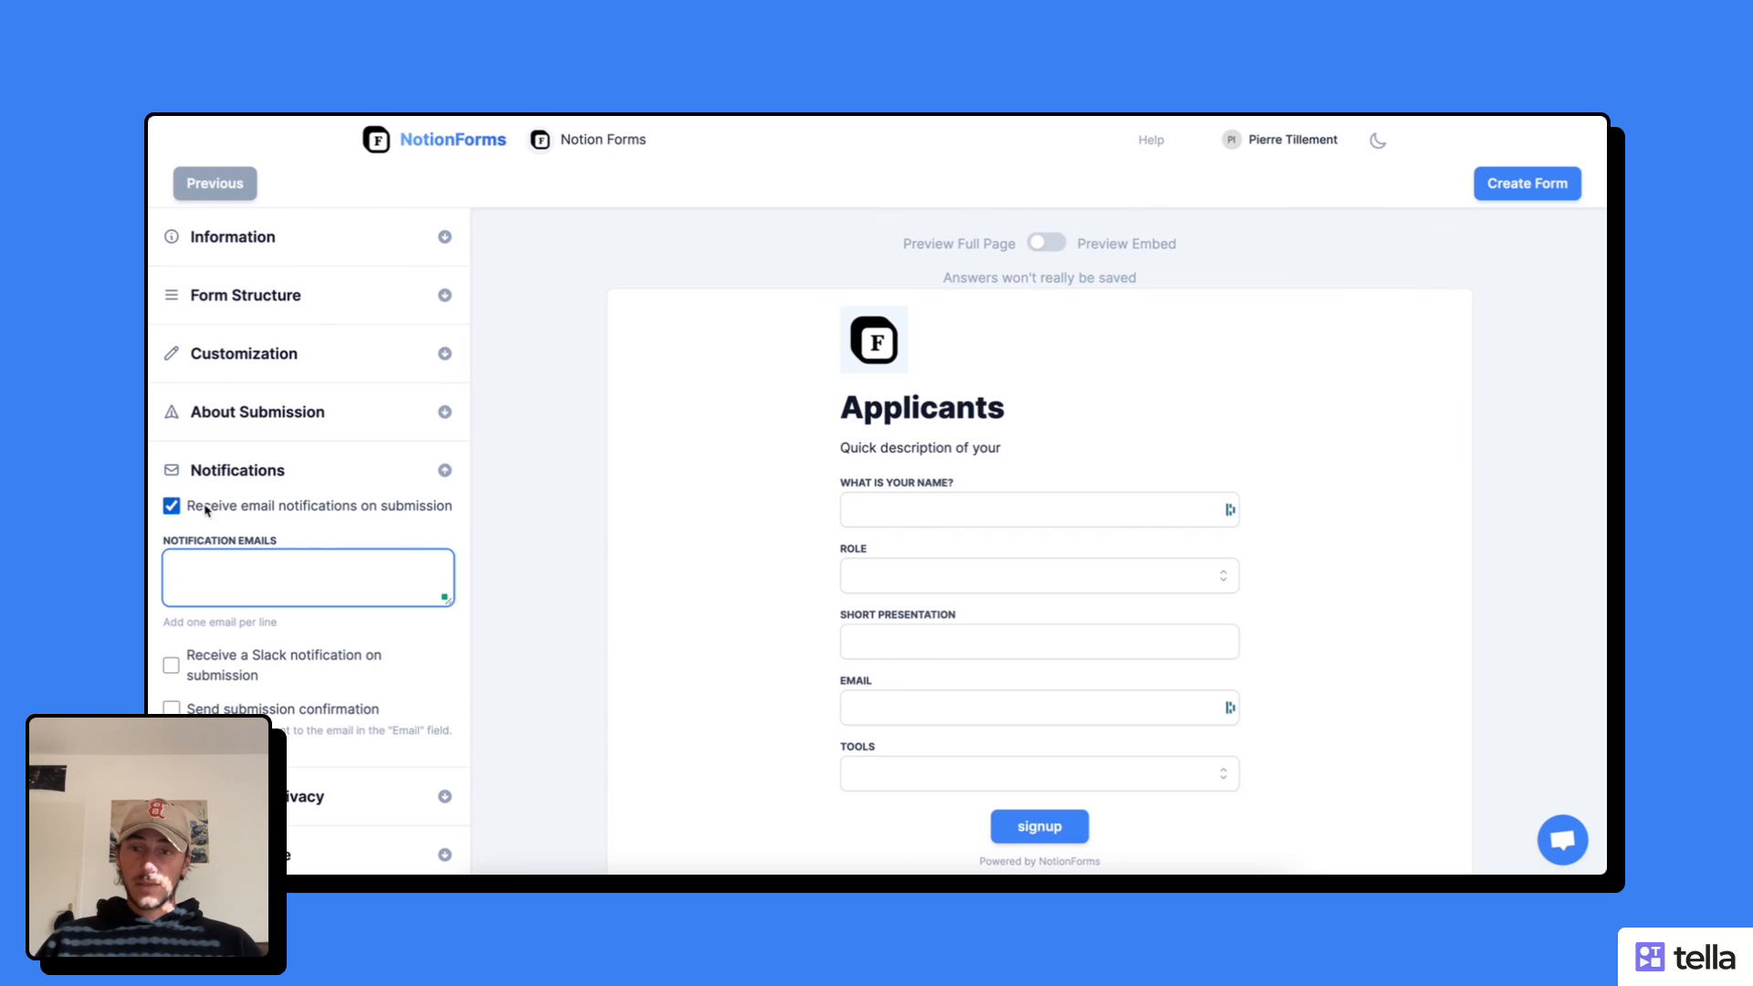
left_click(173, 509)
left_click(172, 552)
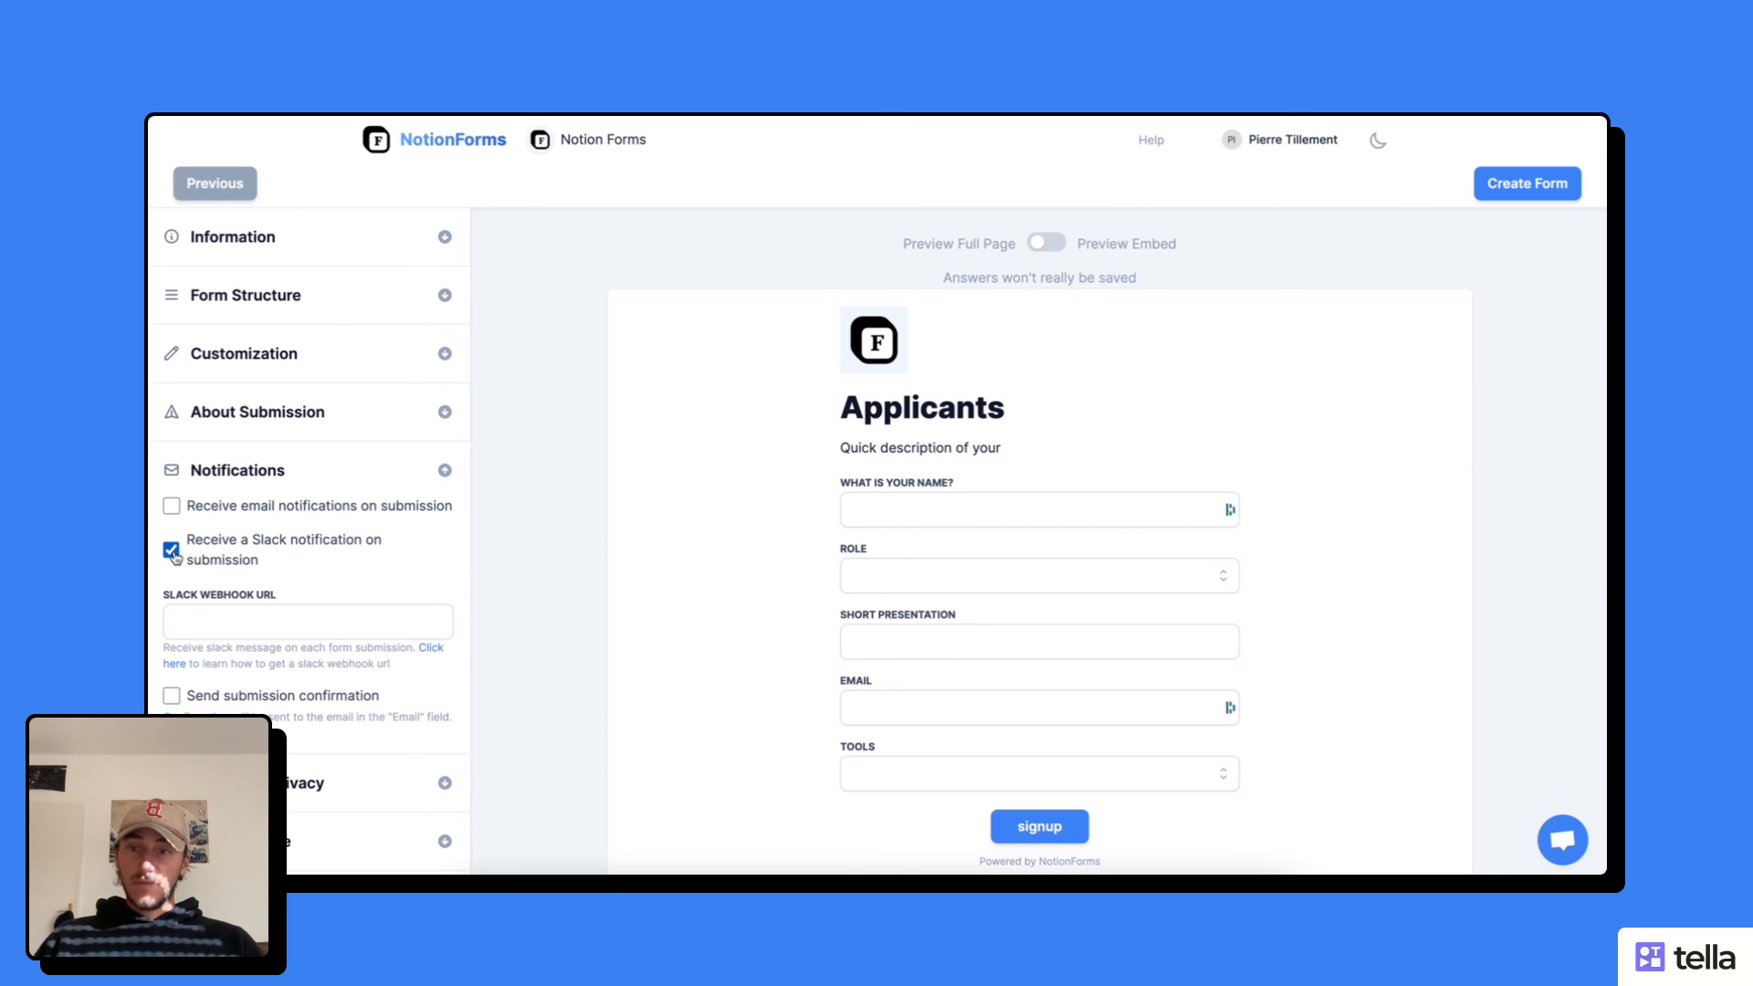
scroll(292, 577, "down", 1)
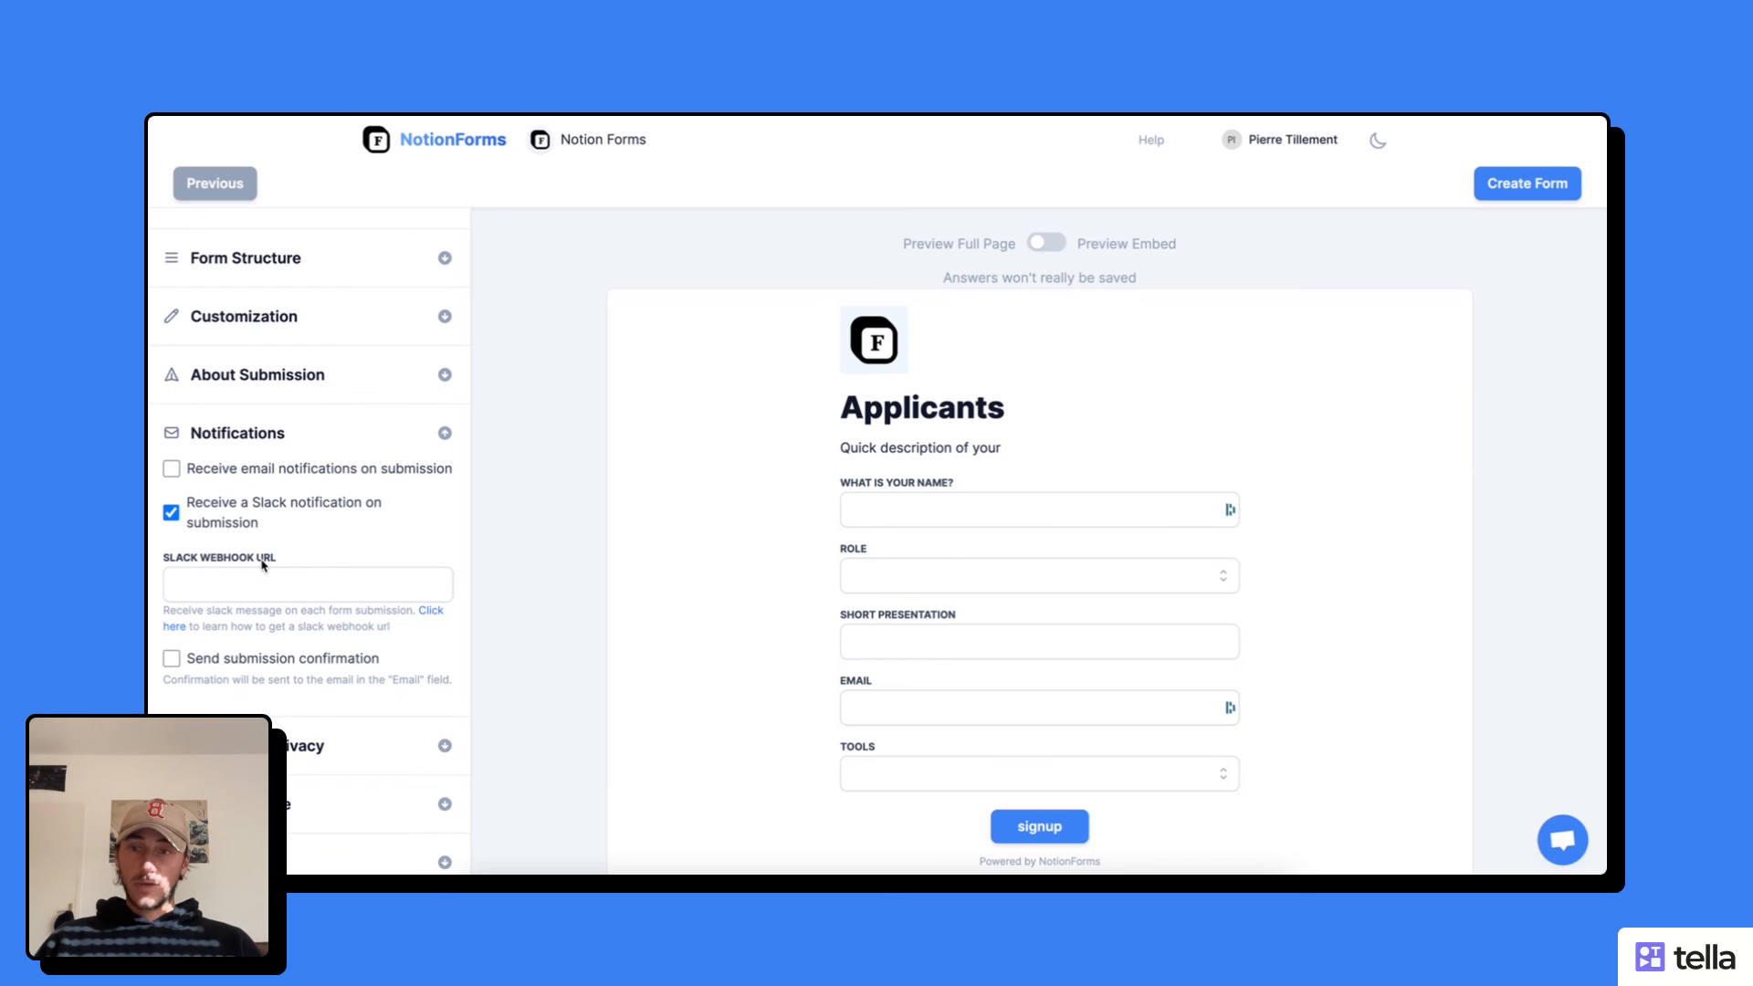
left_click(170, 511)
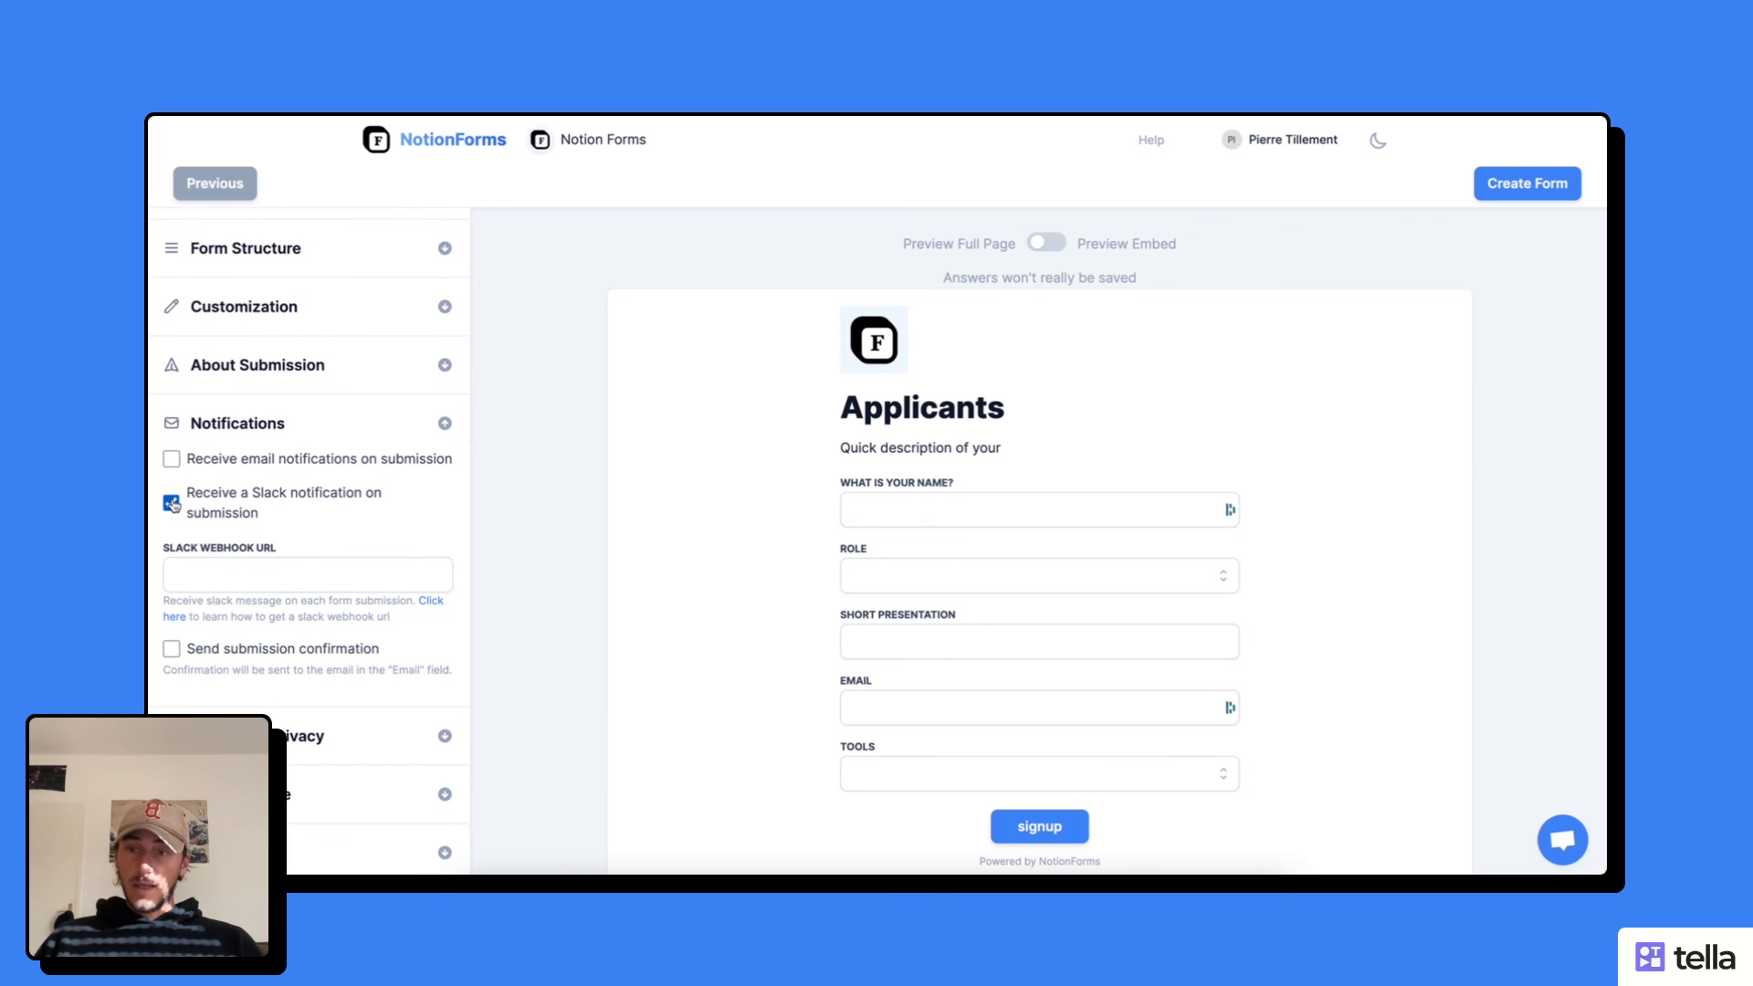
Step: Enable sending a submission confirmation and review the confirmation email's sender name, subject and content
left_click(171, 593)
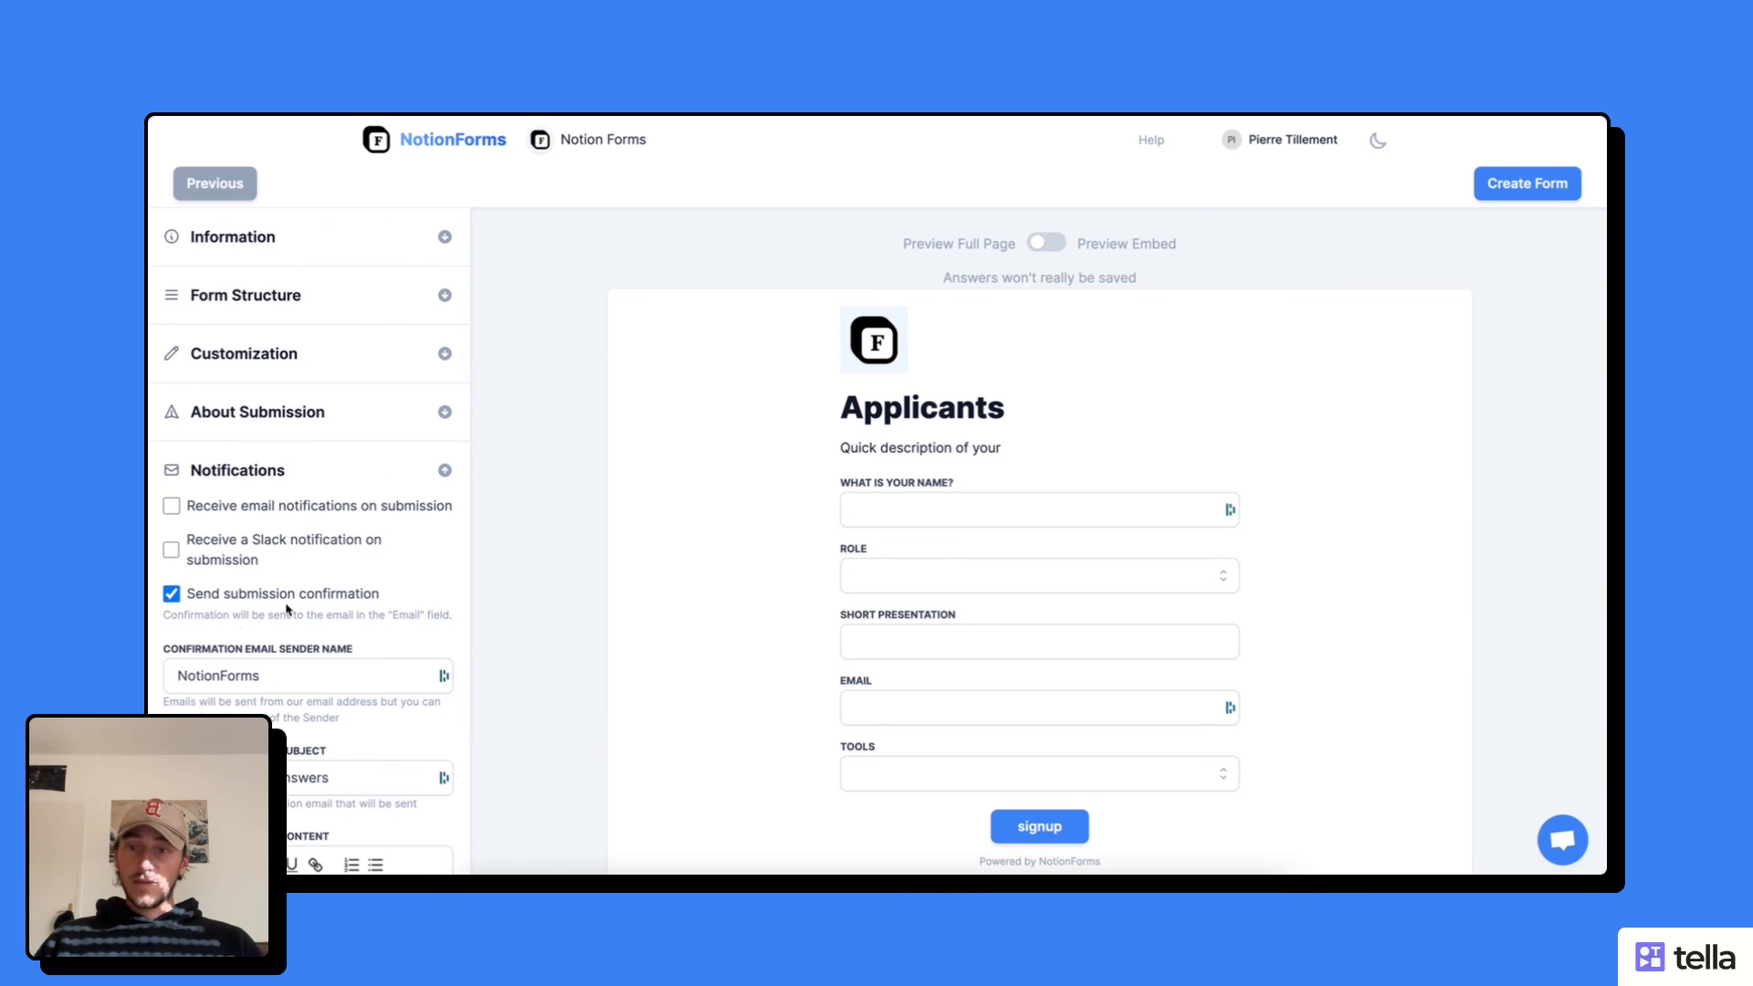
scroll(289, 610, "down", 3)
scroll(288, 610, "down", 3)
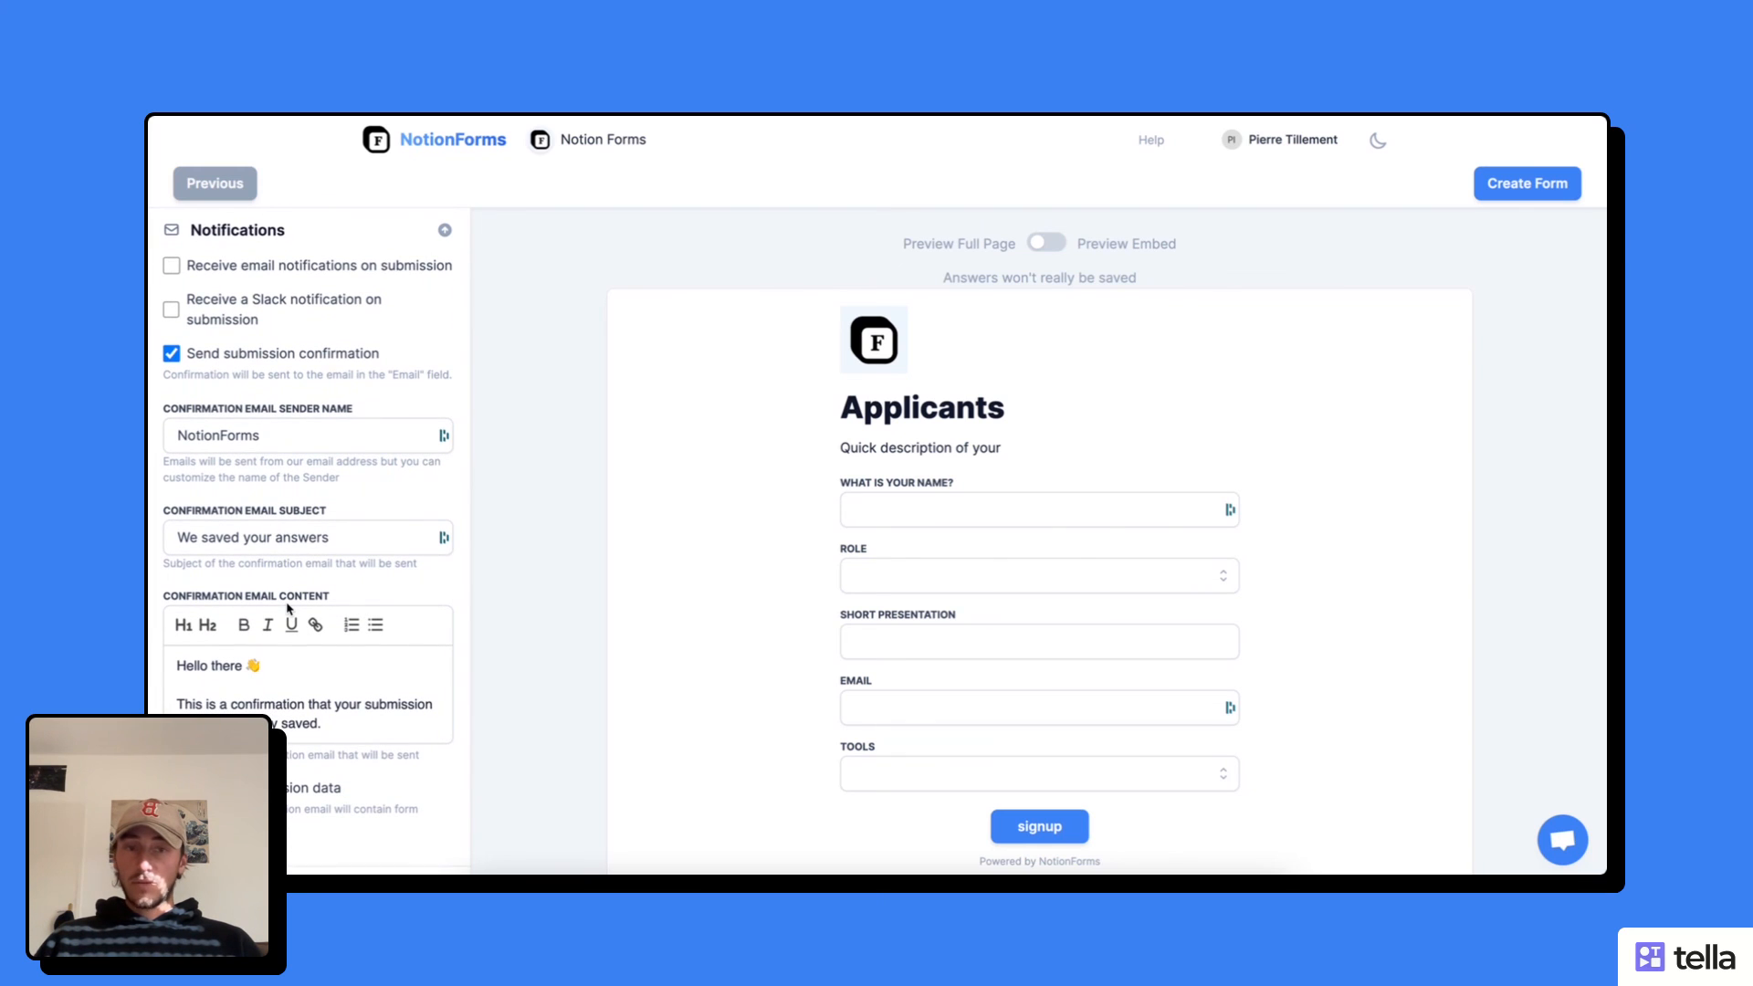